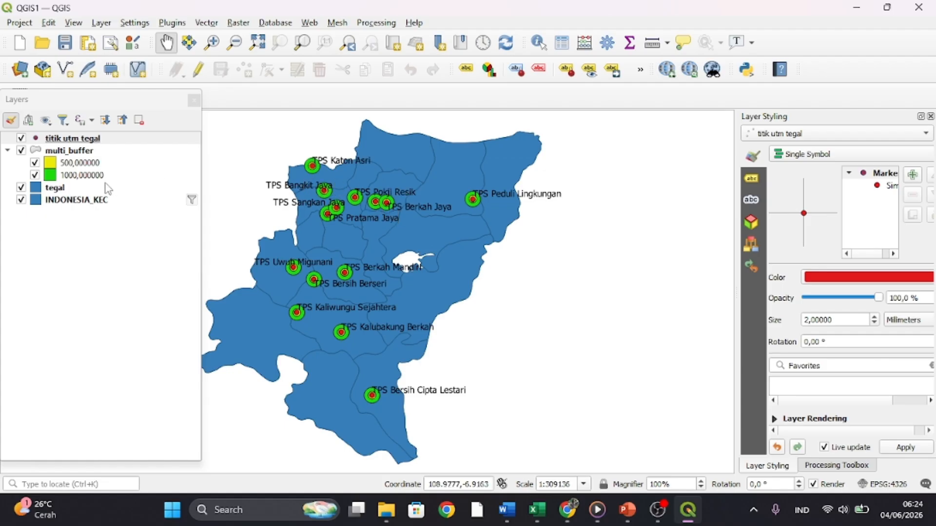
click(74, 189)
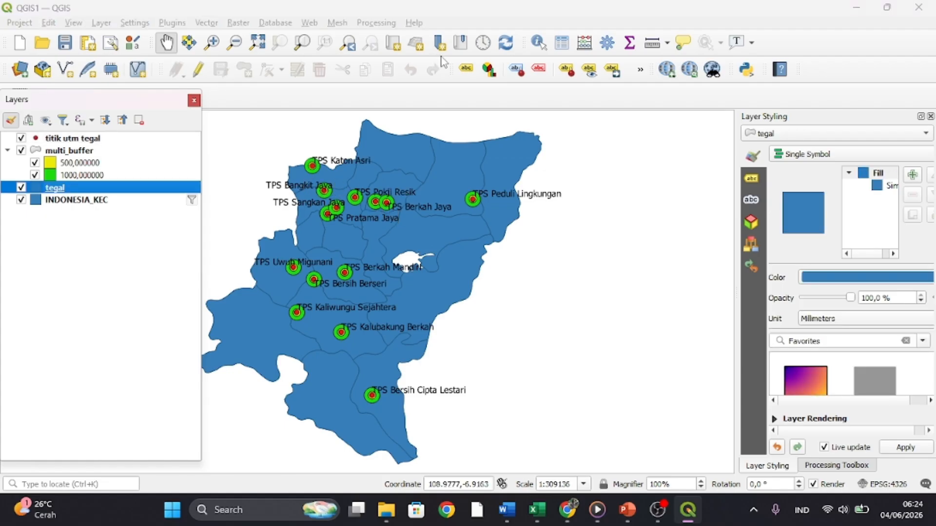
click(466, 69)
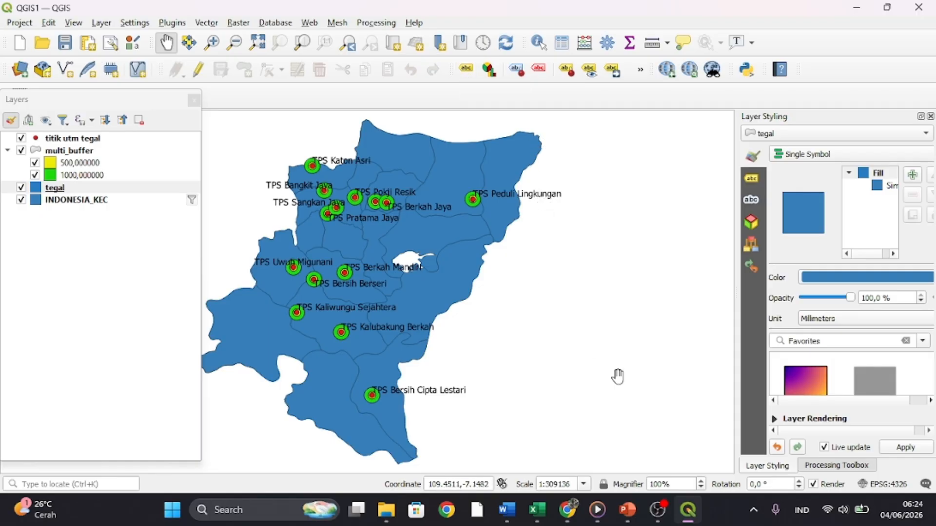
- Launch a second instance of QGIS Desktop 3.18.1 and bring its untitled project window to the front
click(262, 511)
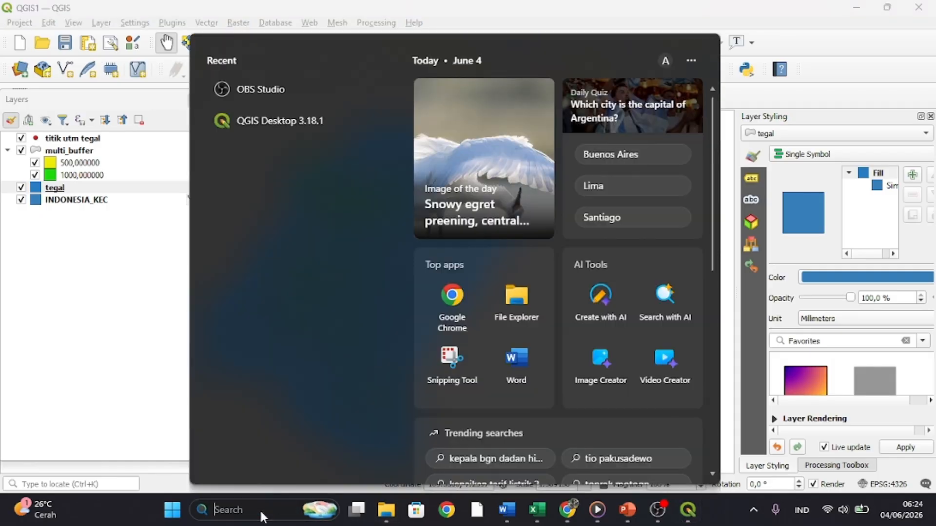
click(254, 122)
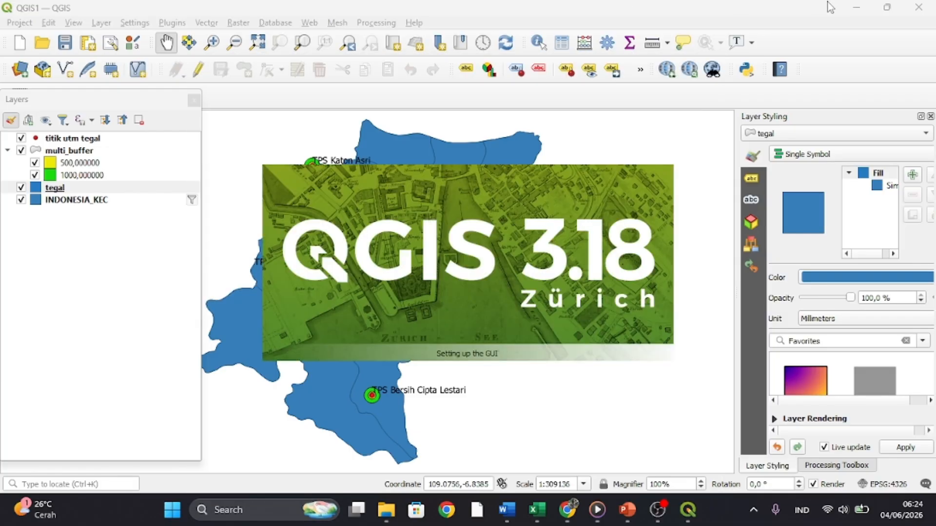
click(852, 8)
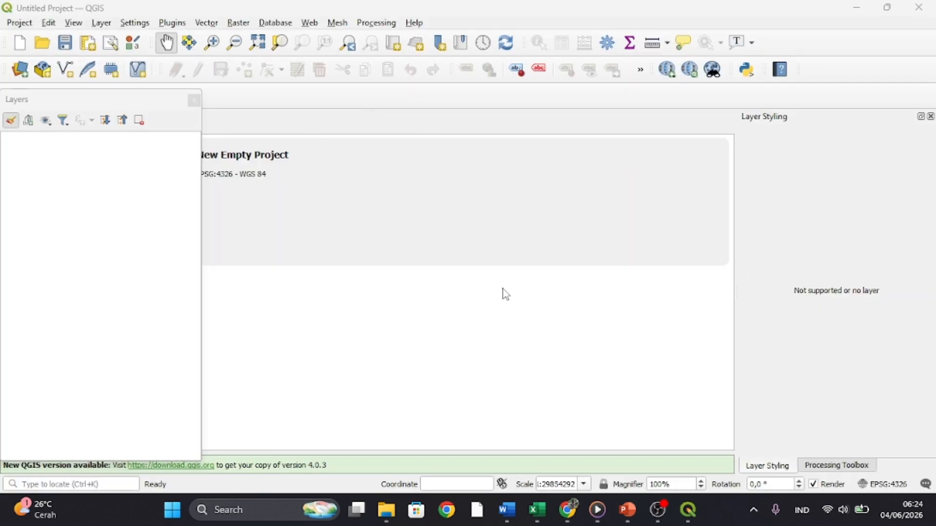
mouse_move(691, 506)
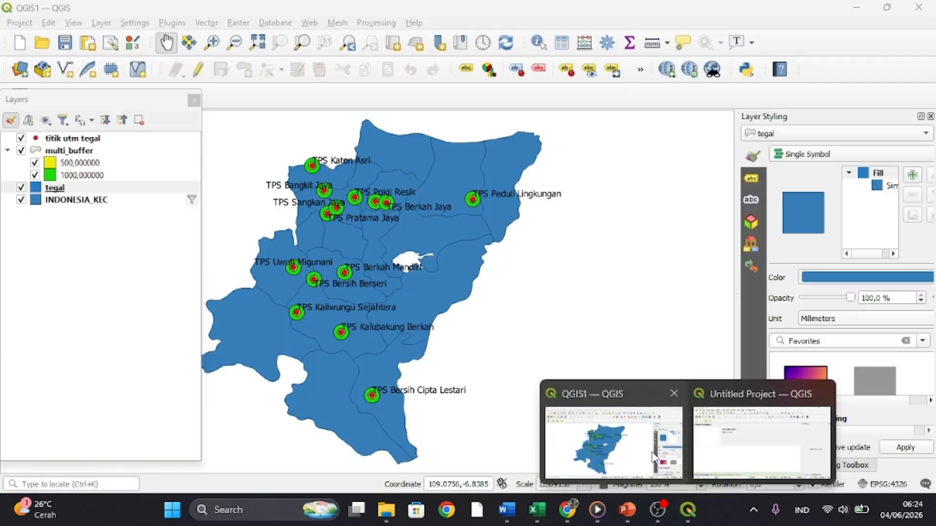
click(614, 448)
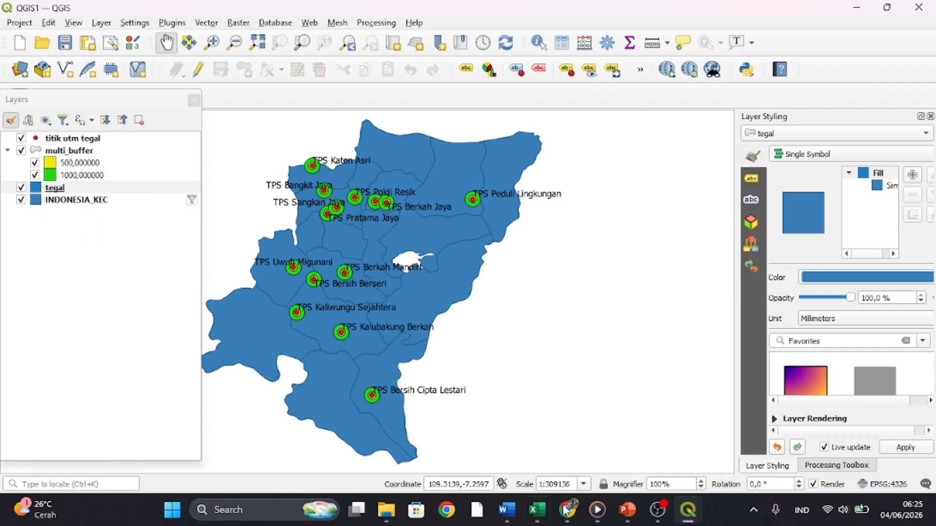
mouse_move(685, 517)
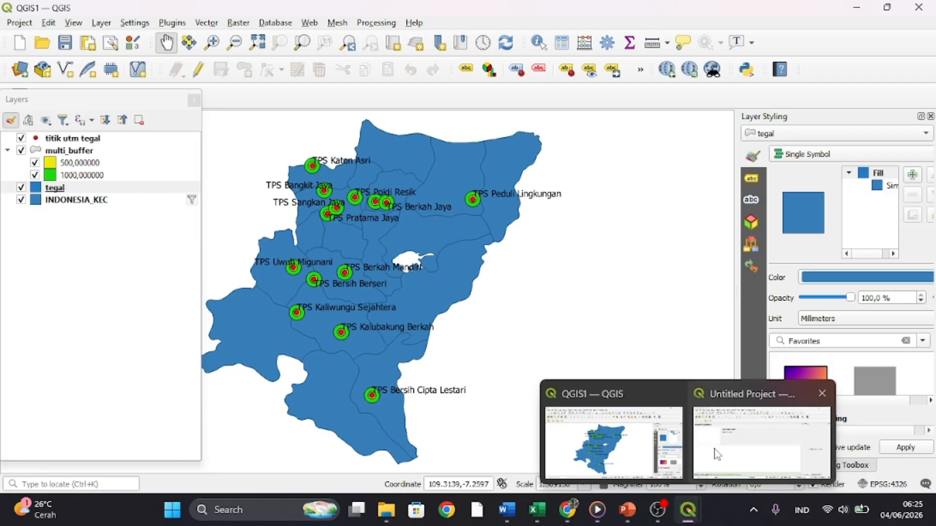
click(761, 439)
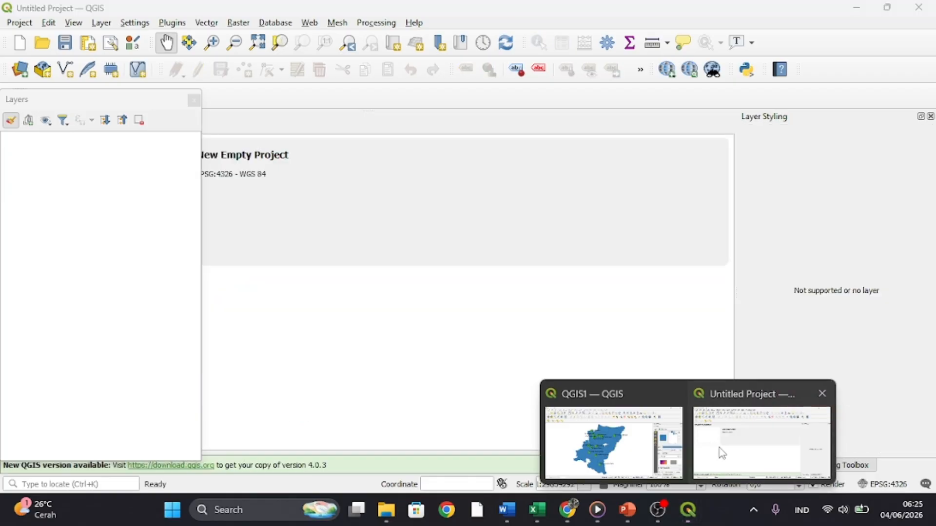
- Add the INDONESIA_KEC.shp shapefile from the SHP_Indonesia_kecamatan folder as a vector layer and close the Data Source Manager
click(20, 70)
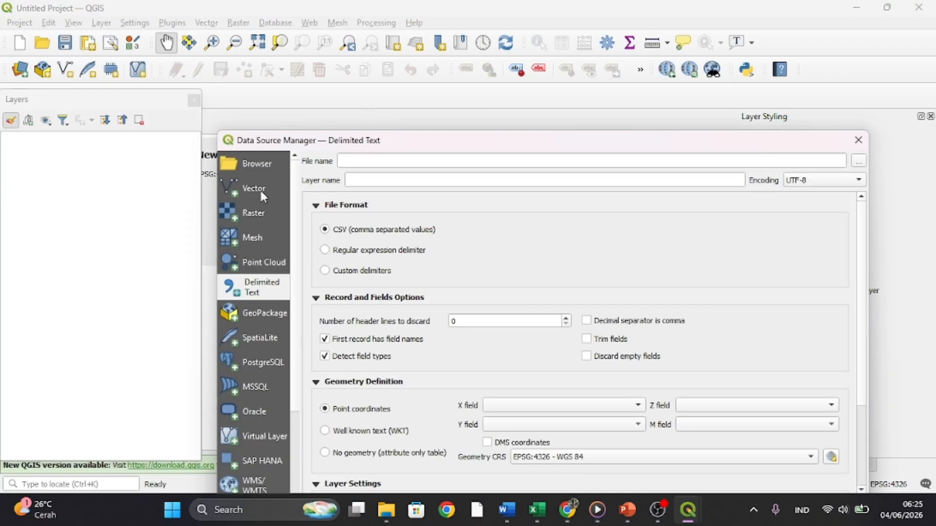
click(264, 196)
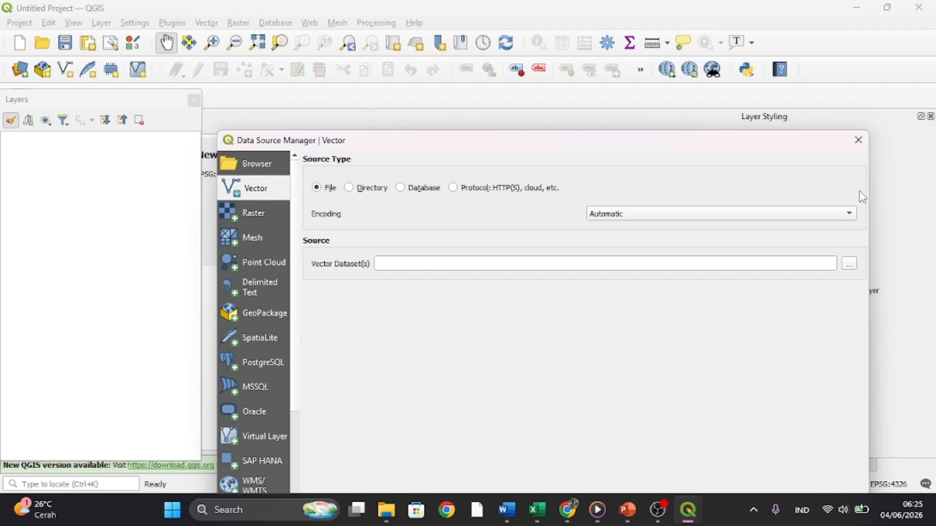
click(853, 270)
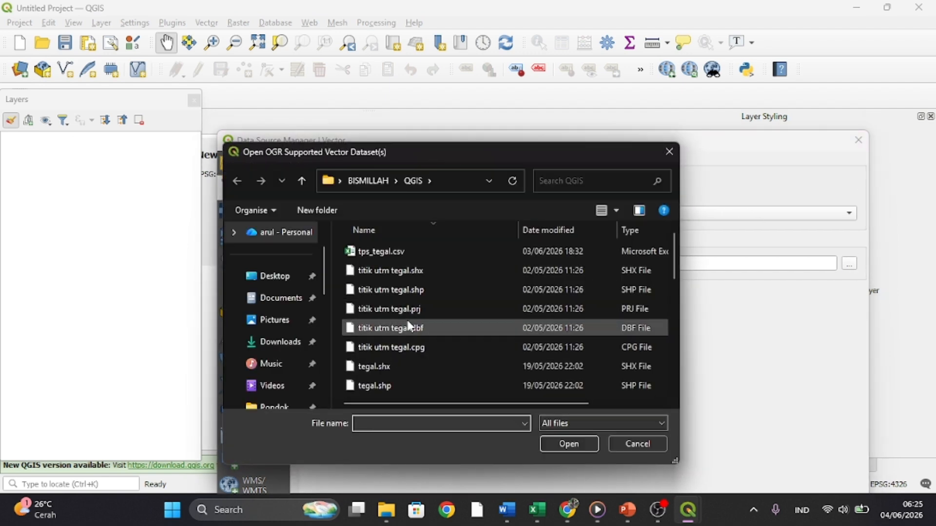
scroll(411, 327, down, 5)
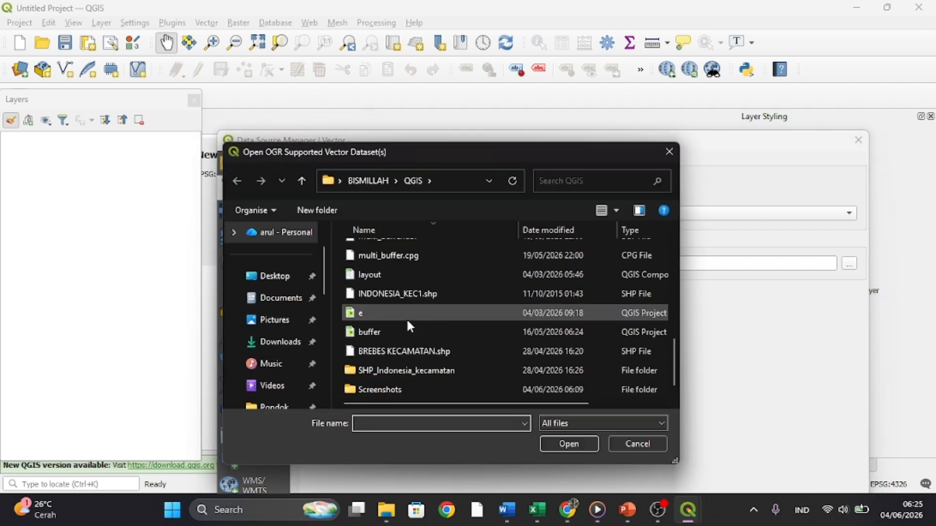
click(410, 370)
double_click(422, 370)
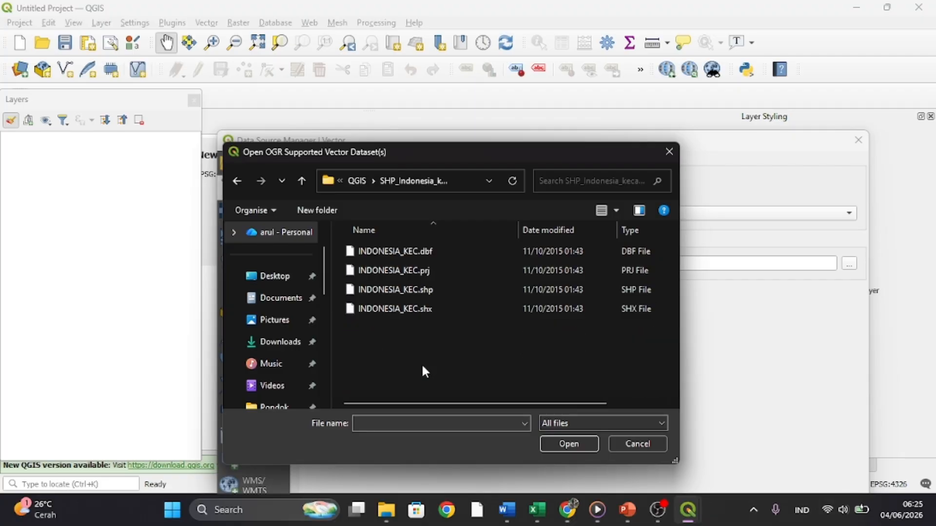
click(411, 291)
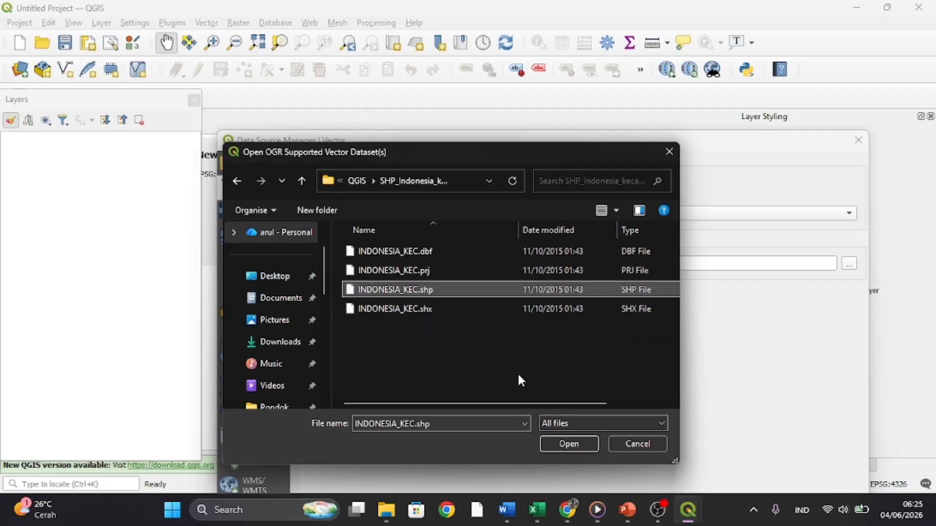
click(577, 443)
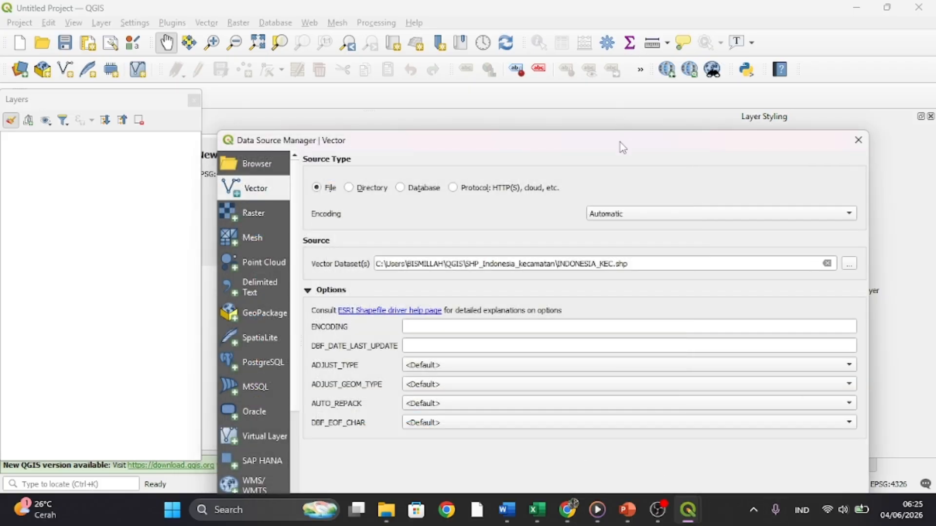
drag(620, 146, 610, 52)
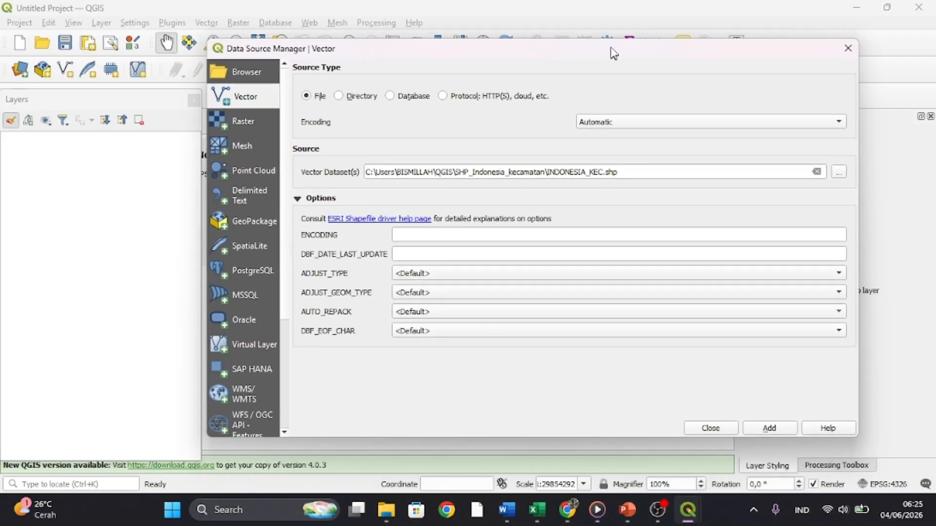
click(770, 429)
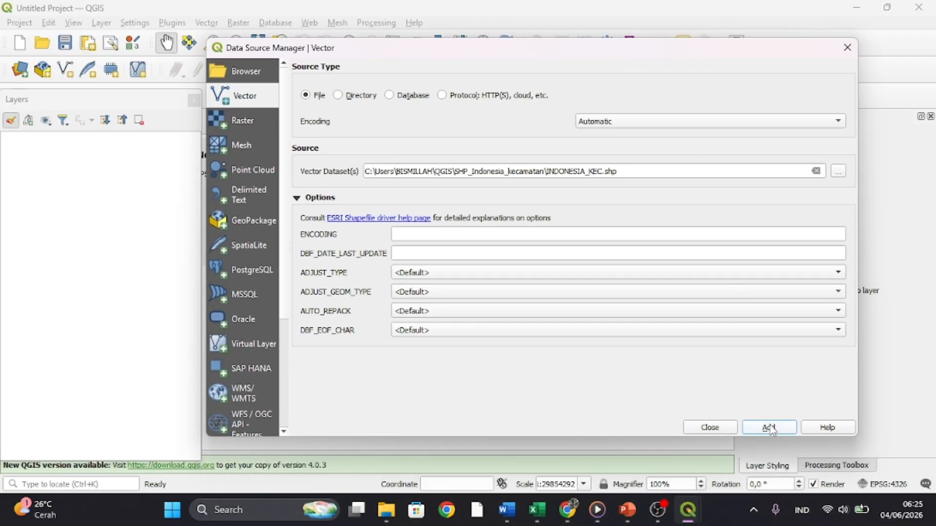
click(847, 47)
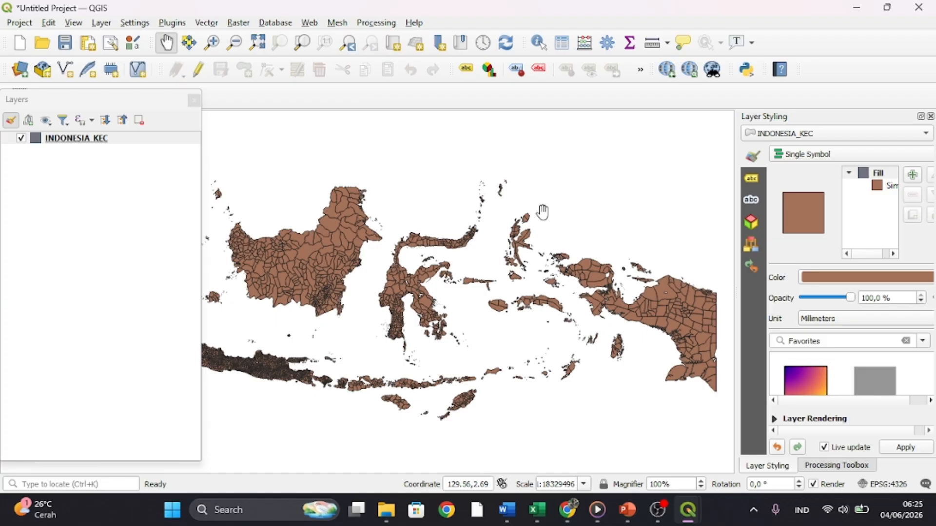
- Filter the INDONESIA_KEC layer with the expression "kode_kab" = '3328' and fit the map to the filtered districts
right_click(75, 141)
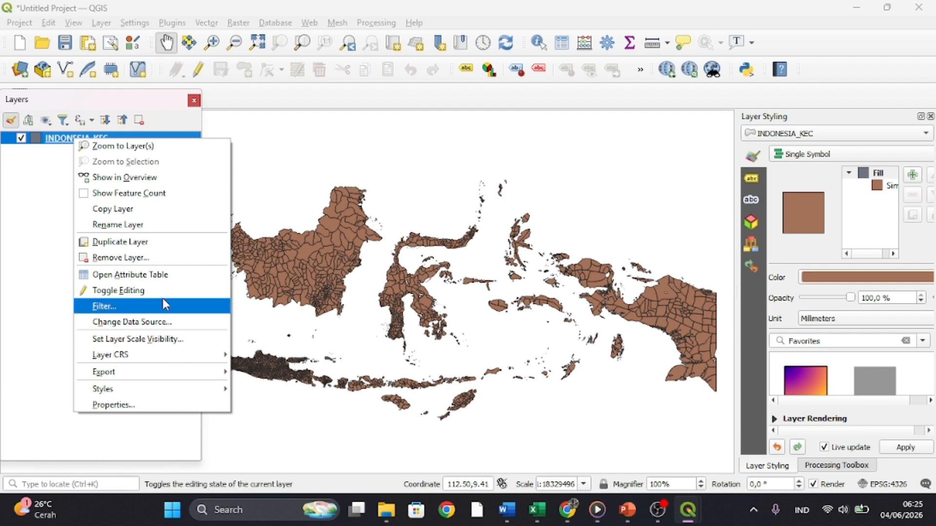
click(148, 312)
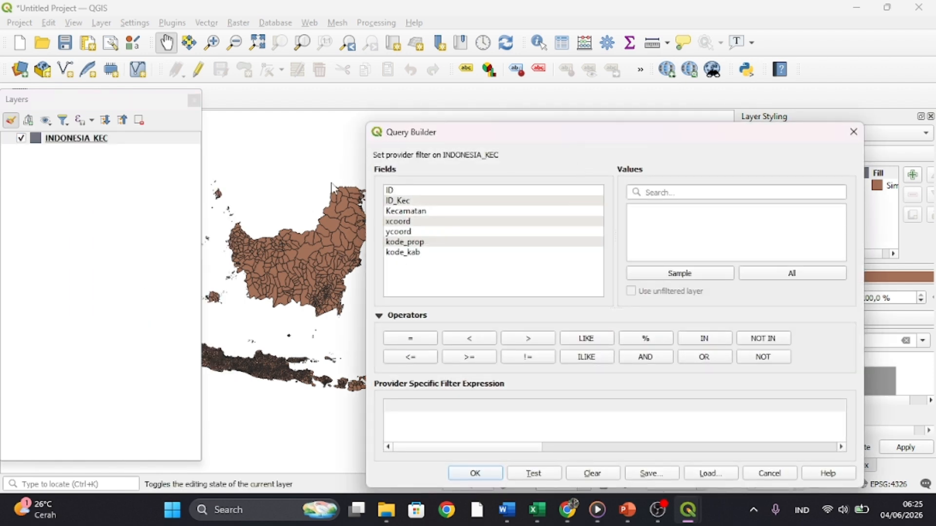
double_click(401, 252)
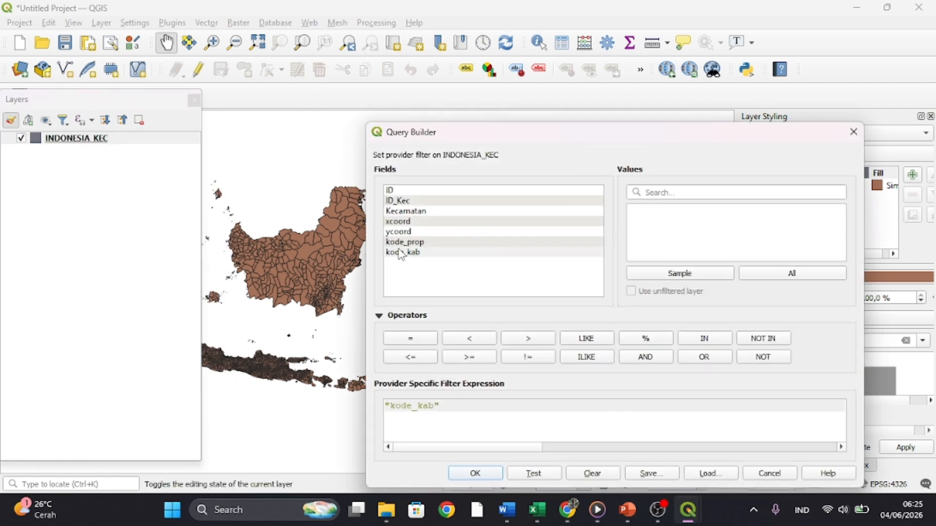
click(417, 339)
click(696, 189)
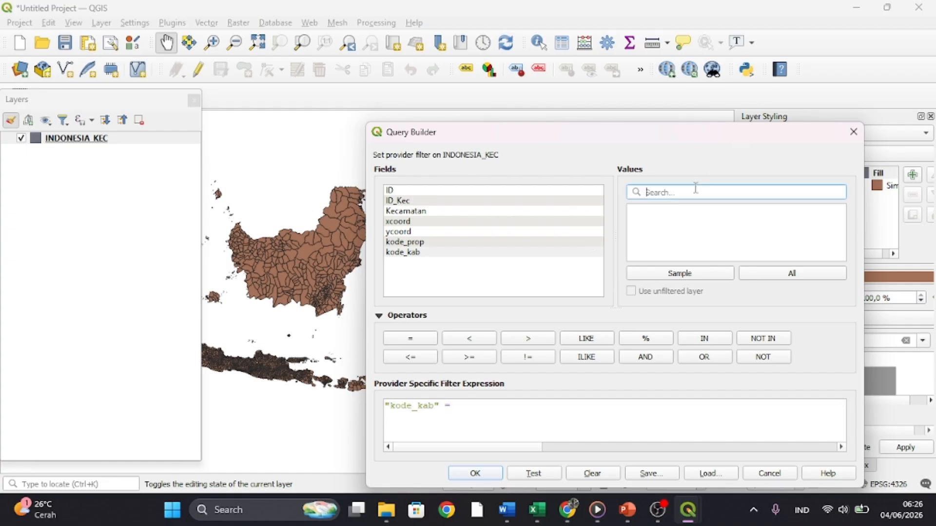
text(3328)
click(745, 281)
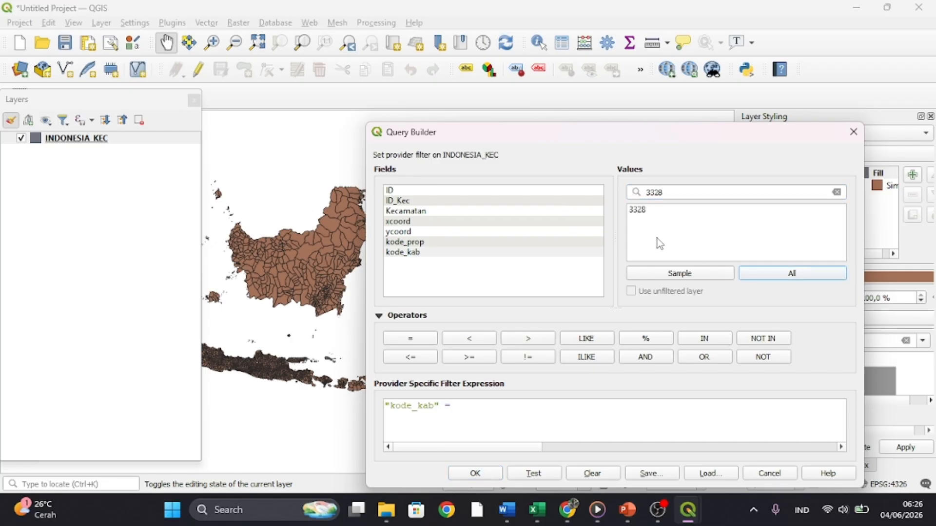
double_click(641, 209)
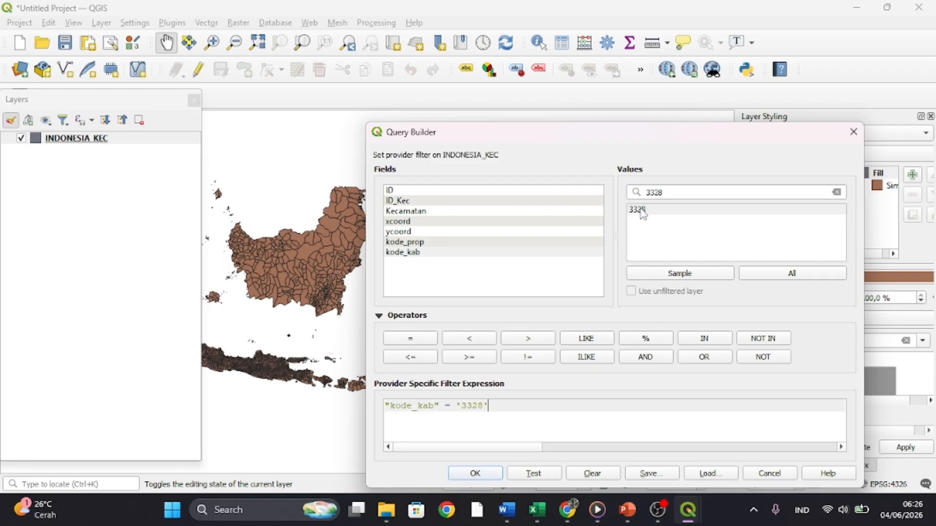
click(497, 476)
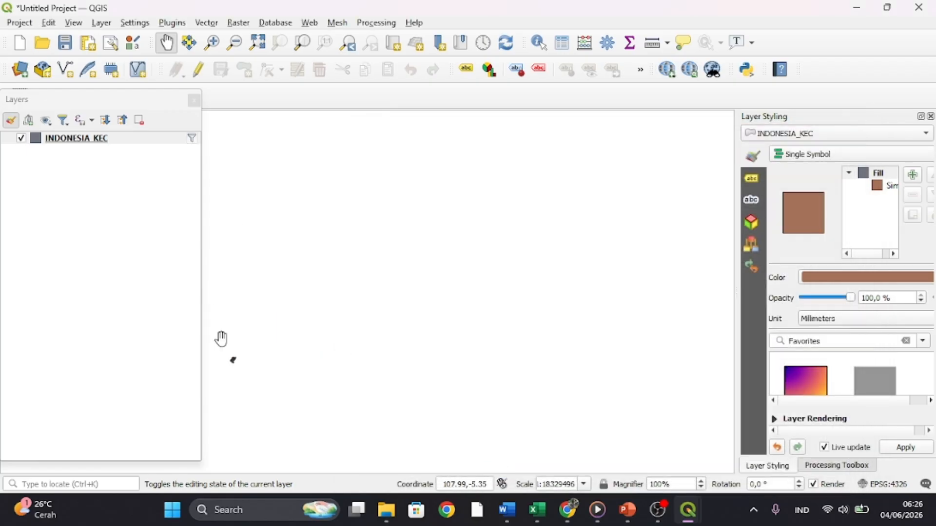
click(257, 43)
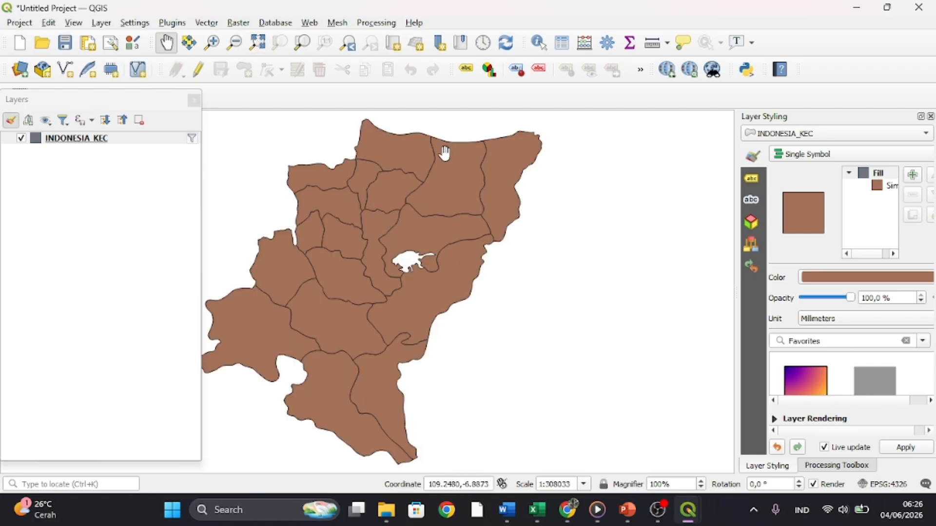
- Label the INDONESIA_KEC districts with Single Labels using the Kecamatan field
click(467, 74)
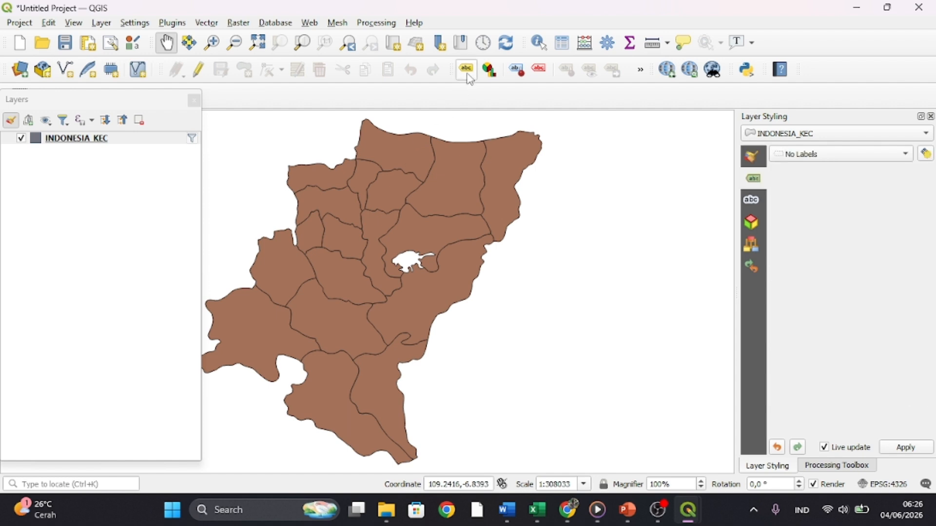
click(792, 157)
click(801, 169)
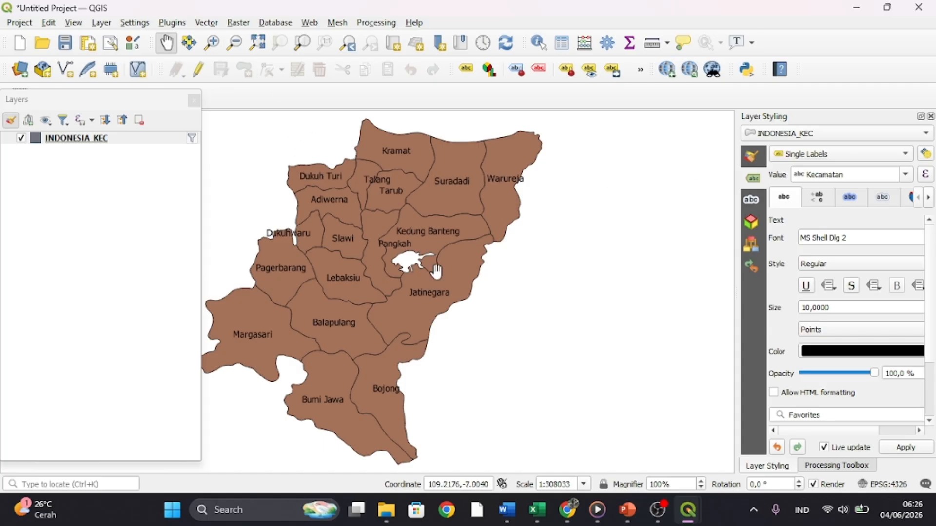
- Review the finished buffer map in the QGIS1 project and the "DATA YANG DIBUTUHKAN" slide in PowerPoint
mouse_move(679, 509)
click(613, 461)
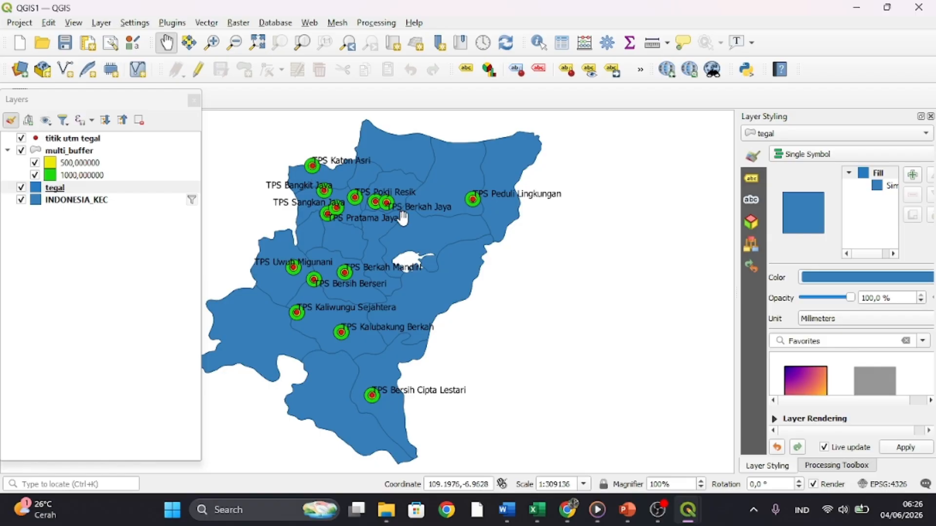
click(625, 510)
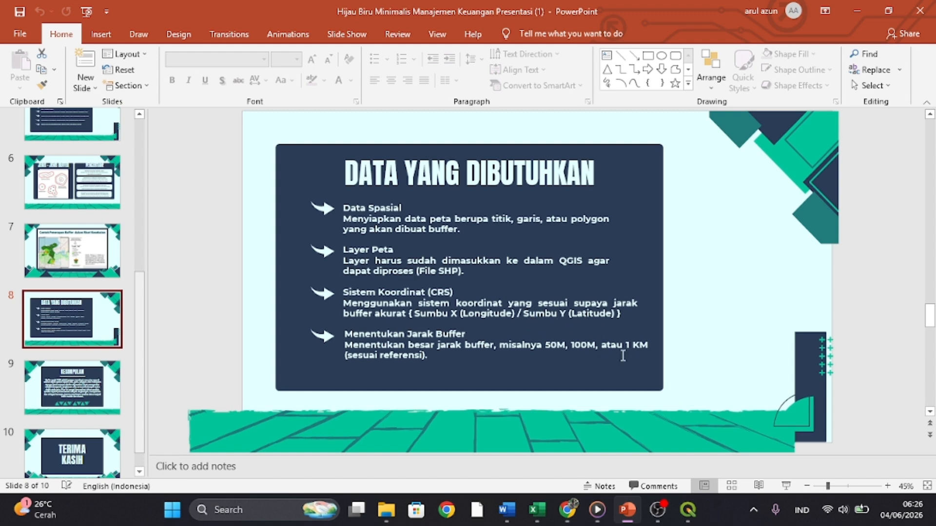
- Switch to the untitled QGIS project and open the Delimited Text source in the Data Source Manager
mouse_move(688, 510)
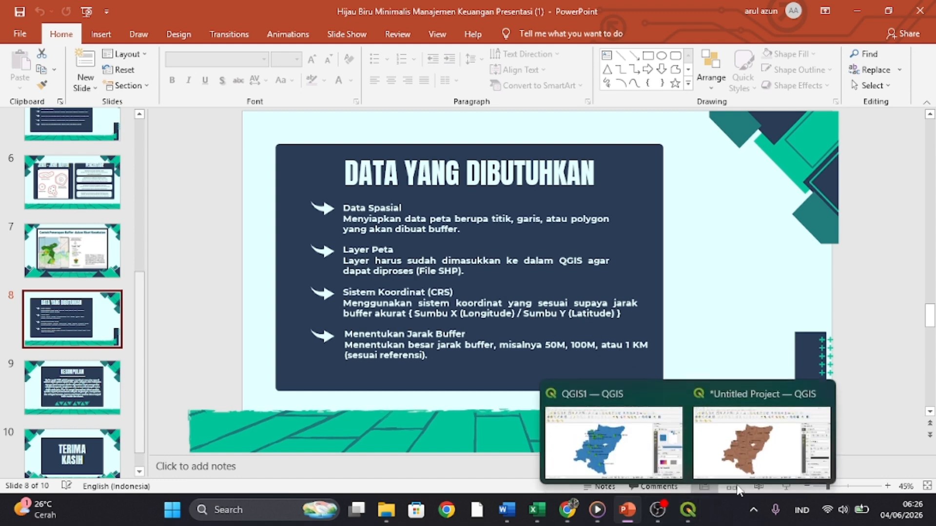
click(740, 451)
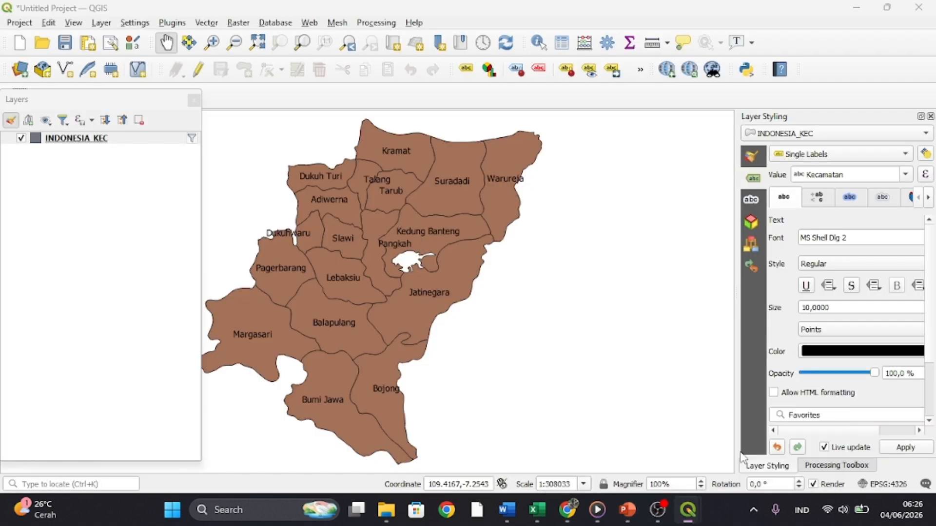
click(22, 71)
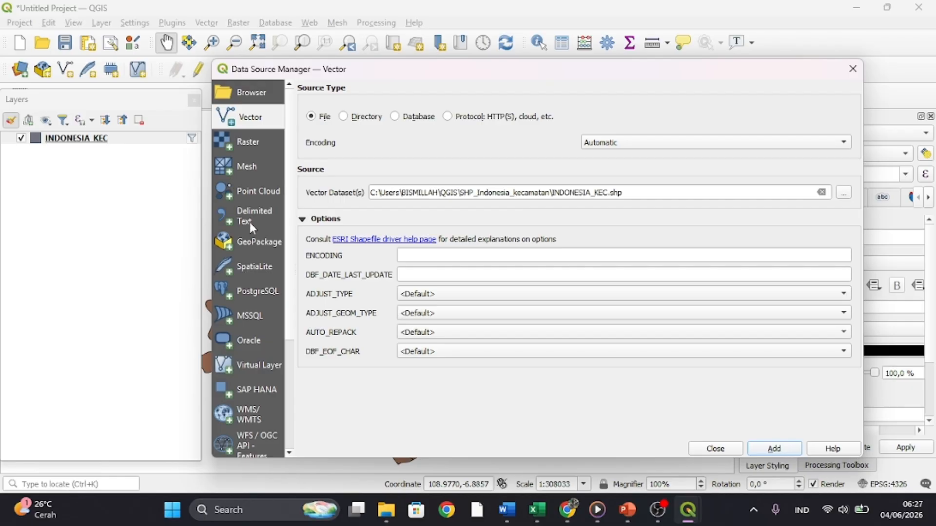
click(250, 226)
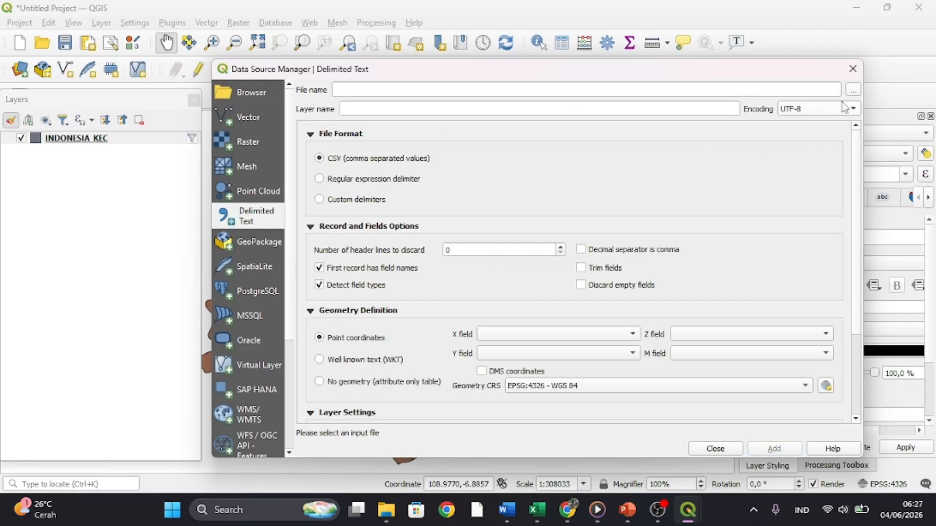
- Try to load tps_tegal.csv.xlsx from the QGIS folder as the delimited text file
click(852, 91)
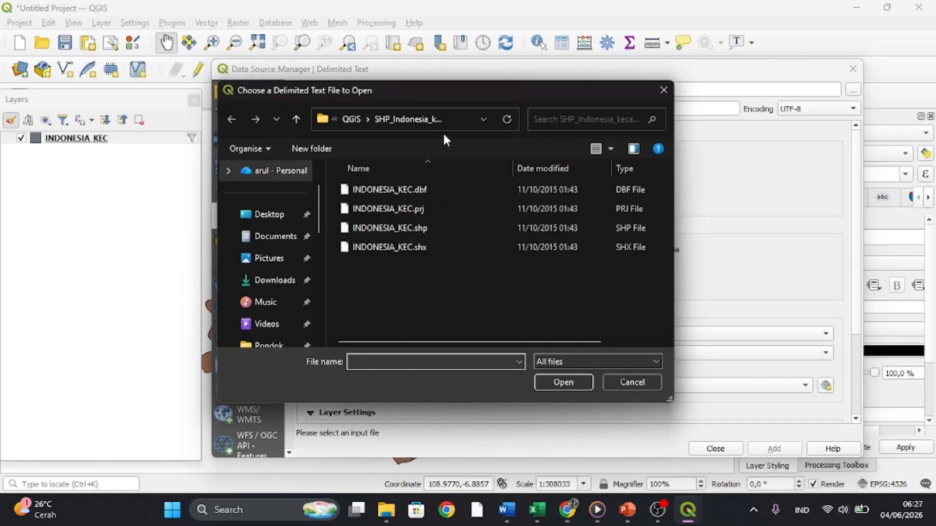
click(294, 120)
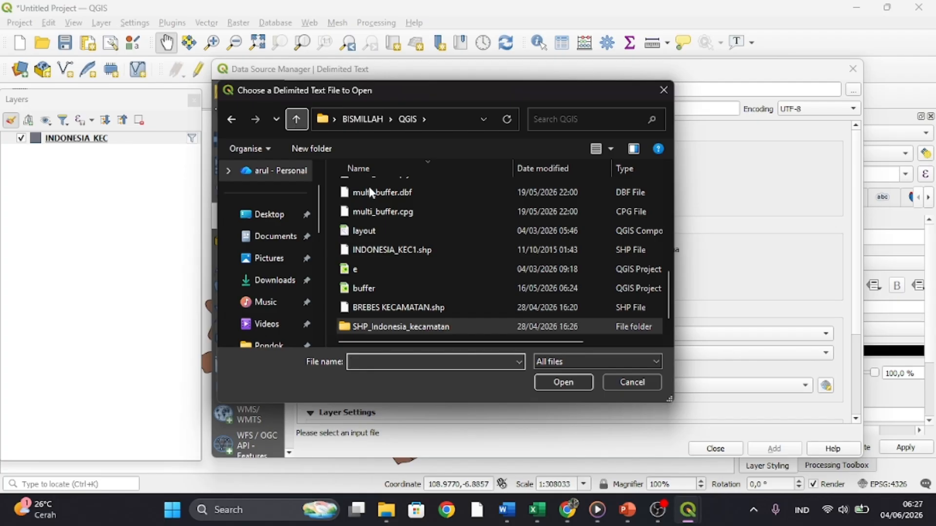
scroll(426, 255, up, 5)
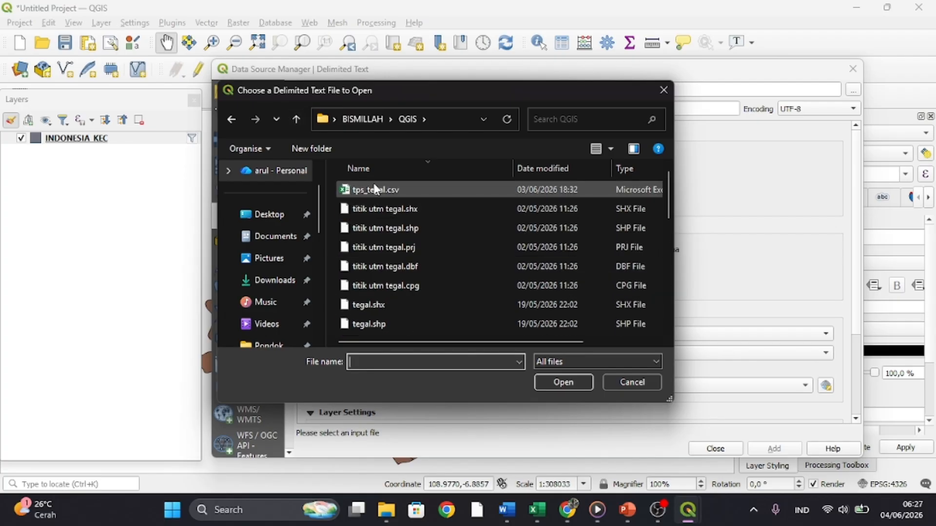
click(375, 189)
click(565, 382)
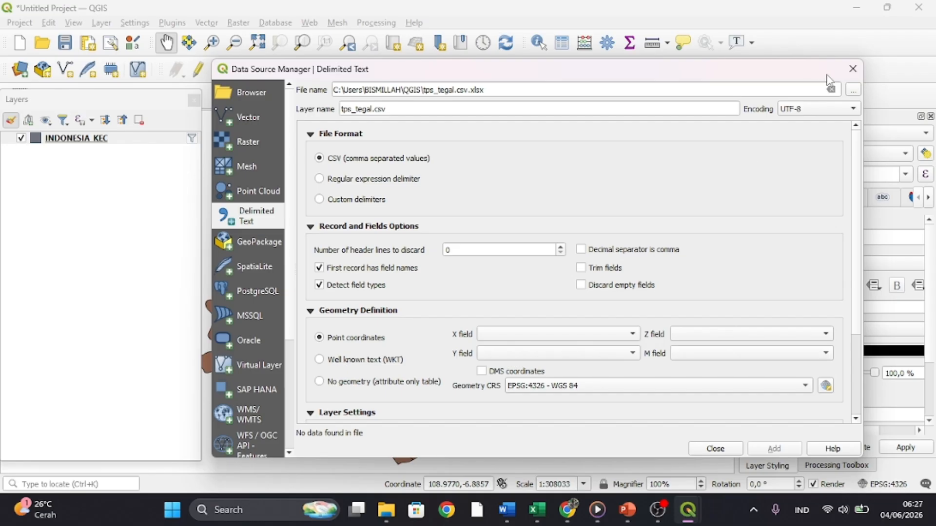
- Add tps_tegal.csv from the Downloads folder as a delimited text point layer and close the Data Source Manager
click(852, 91)
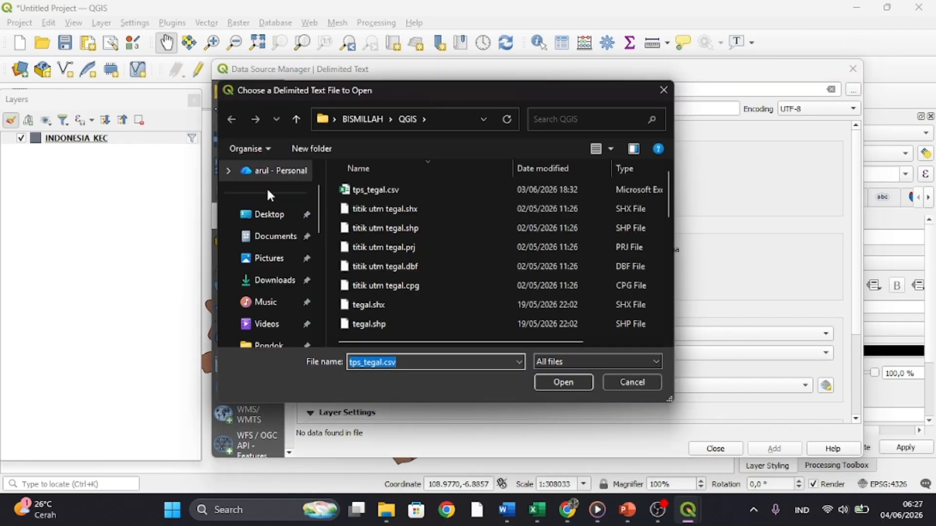
click(285, 282)
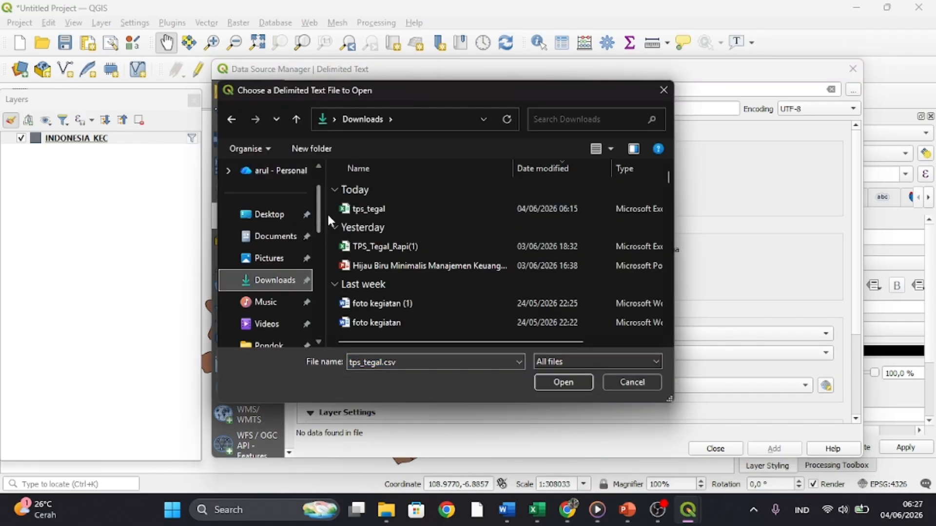
click(359, 208)
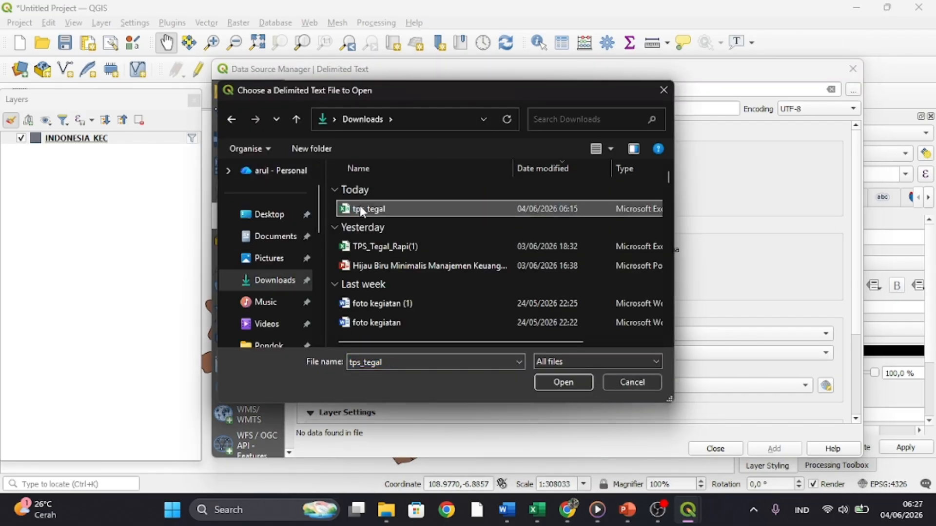
click(563, 382)
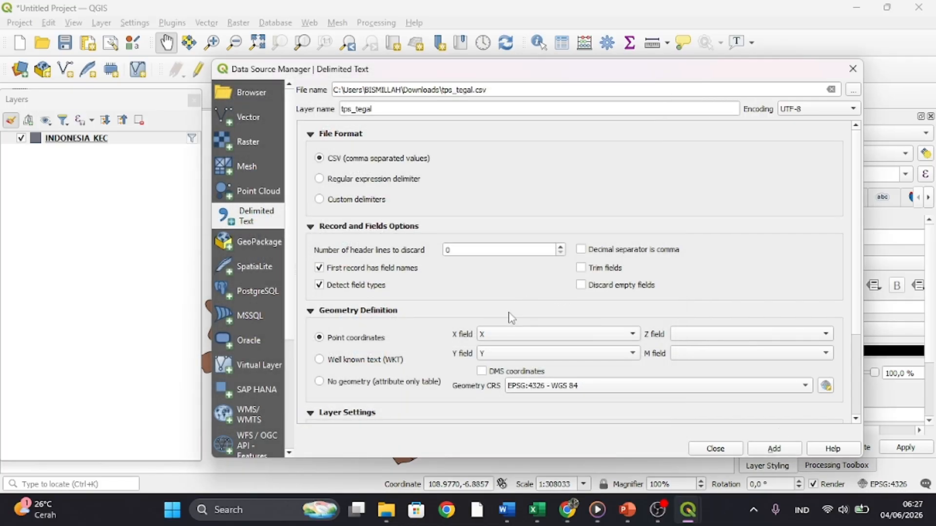
click(791, 453)
click(852, 68)
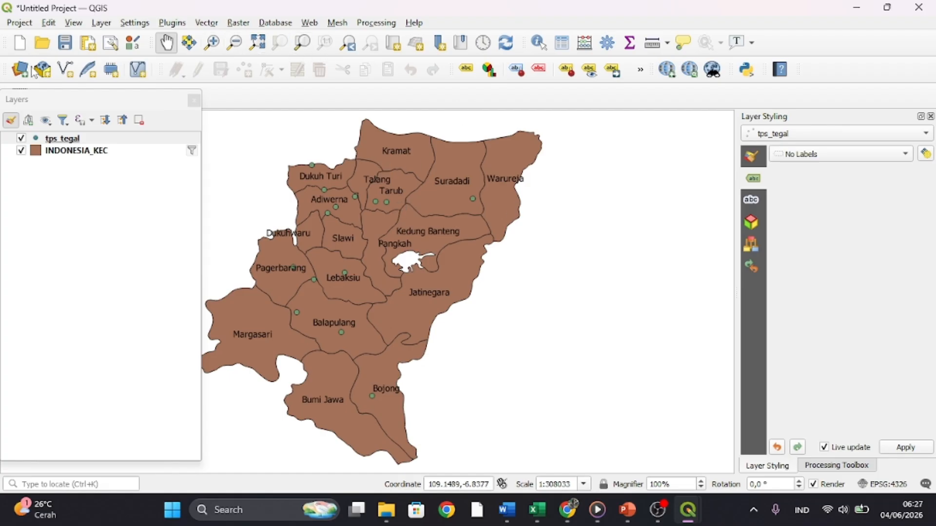
- Label the tps_tegal points with Single Labels using the Nama TPS field and compare the map with the QGIS1 project
click(877, 154)
click(873, 168)
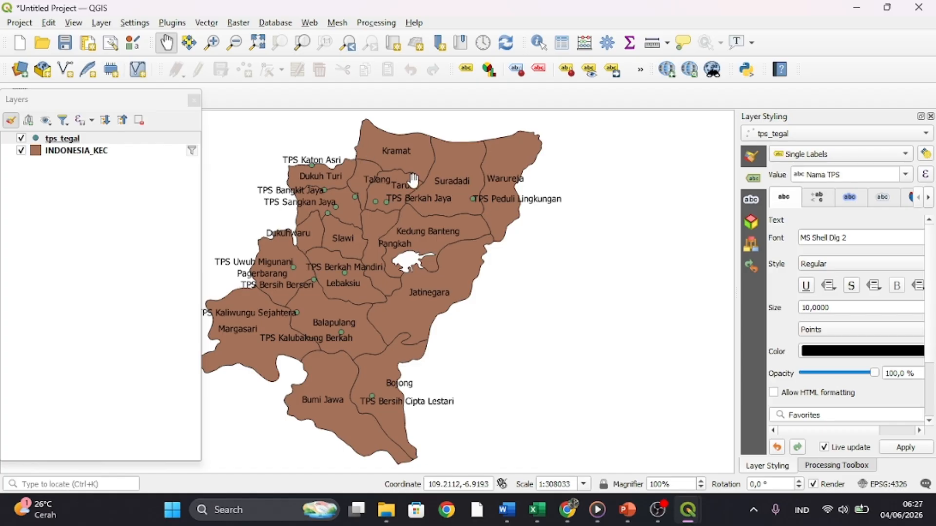
mouse_move(687, 521)
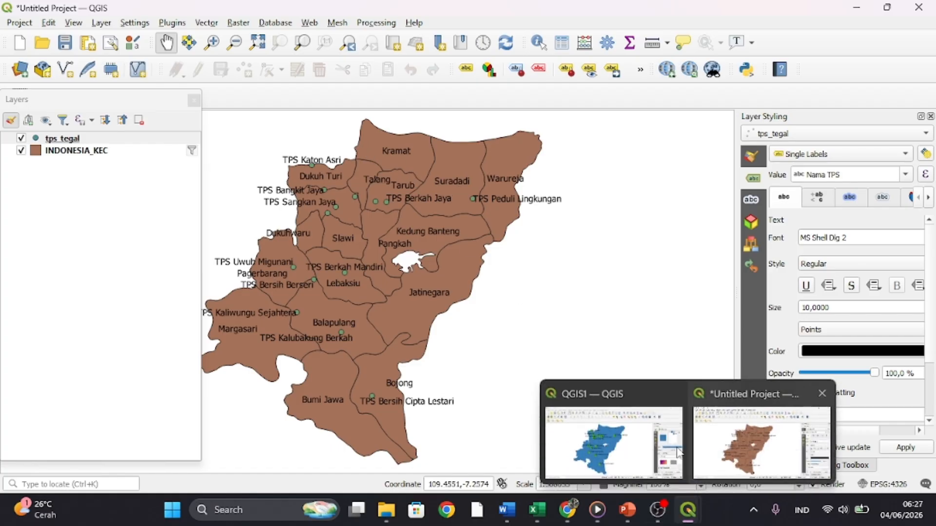
click(592, 431)
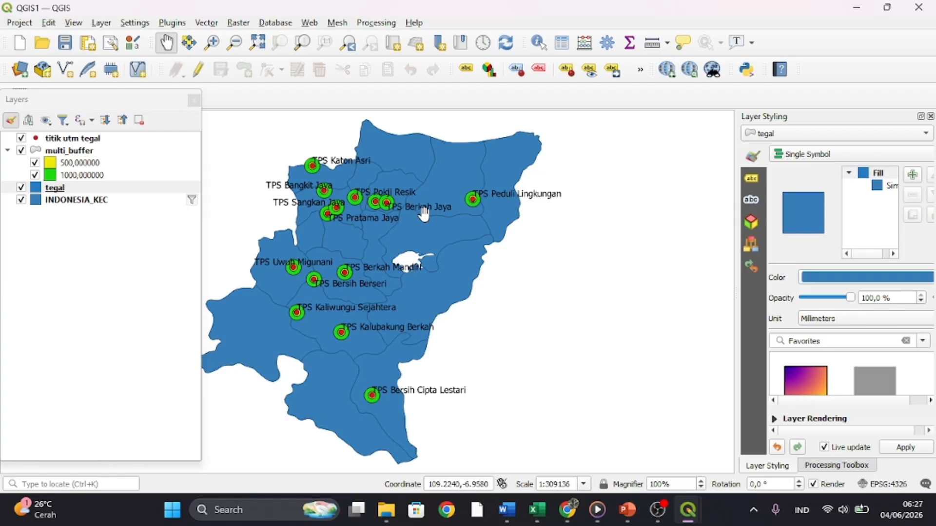
mouse_move(691, 510)
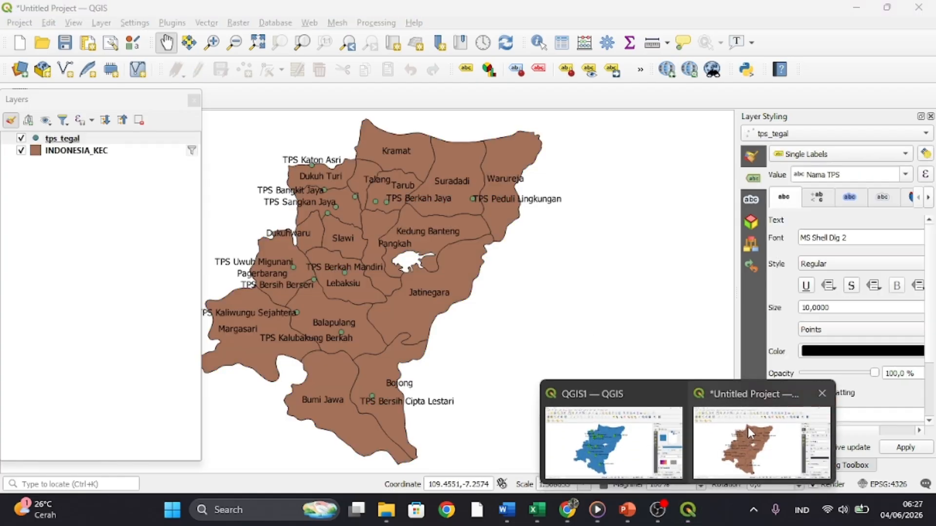
click(761, 441)
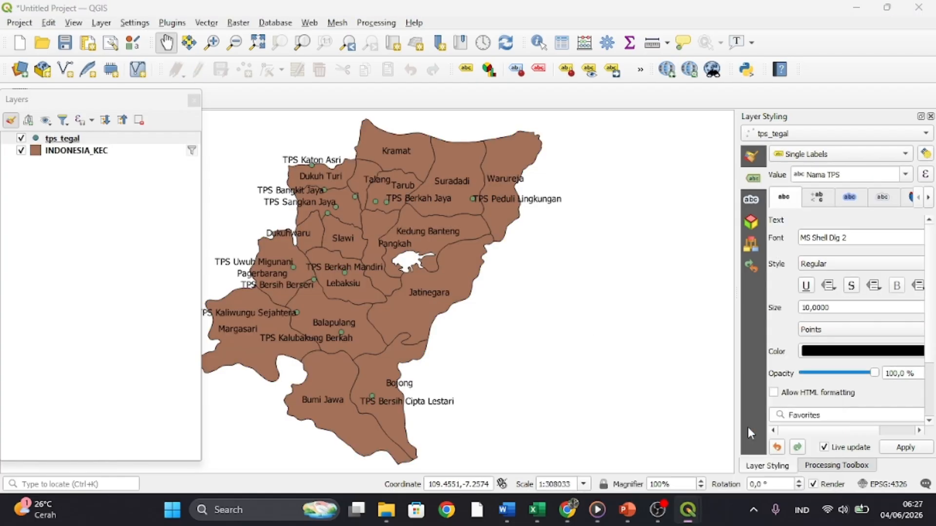
right_click(43, 140)
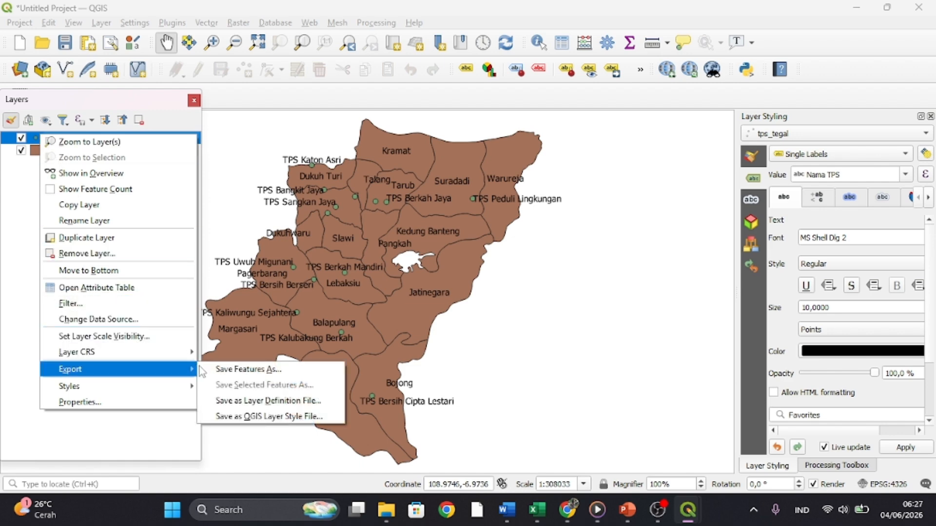
click(232, 370)
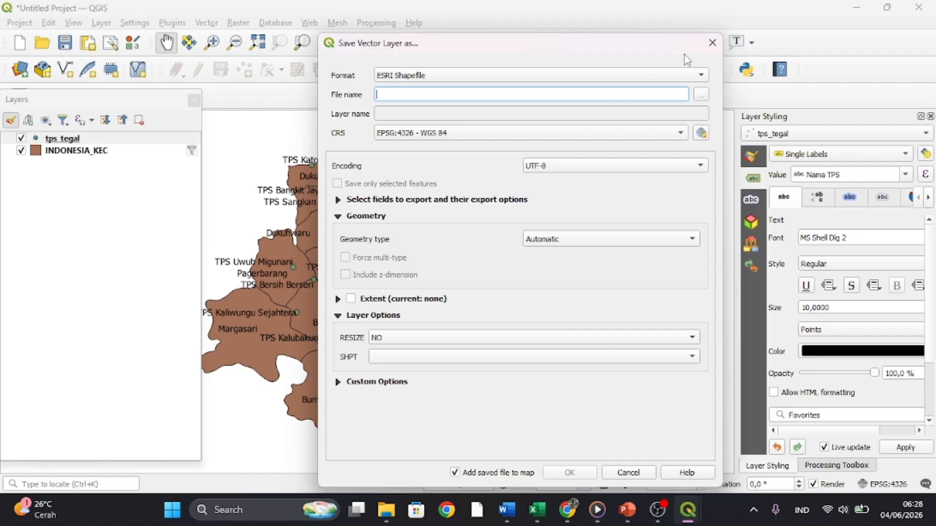
click(712, 42)
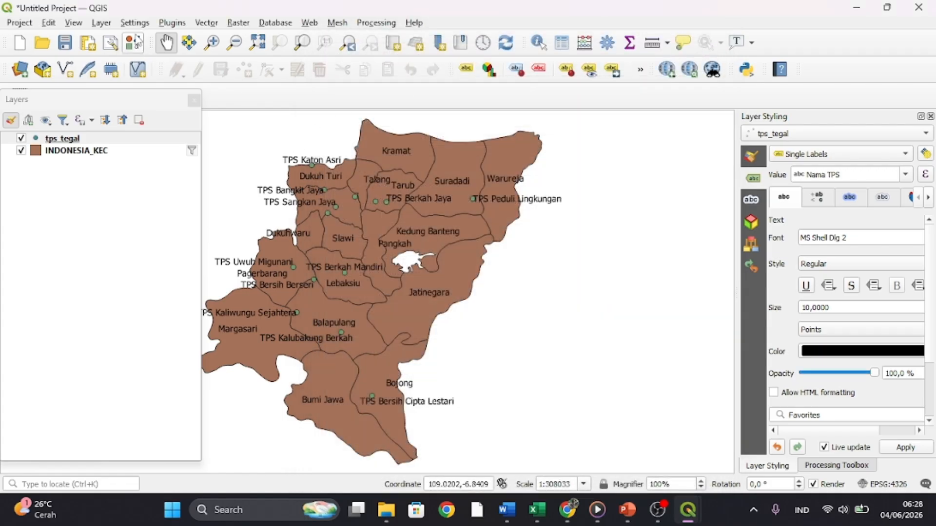
- Try to set up the vector Buffer tool with tps_tegal as the input layer and 2 segments
click(175, 23)
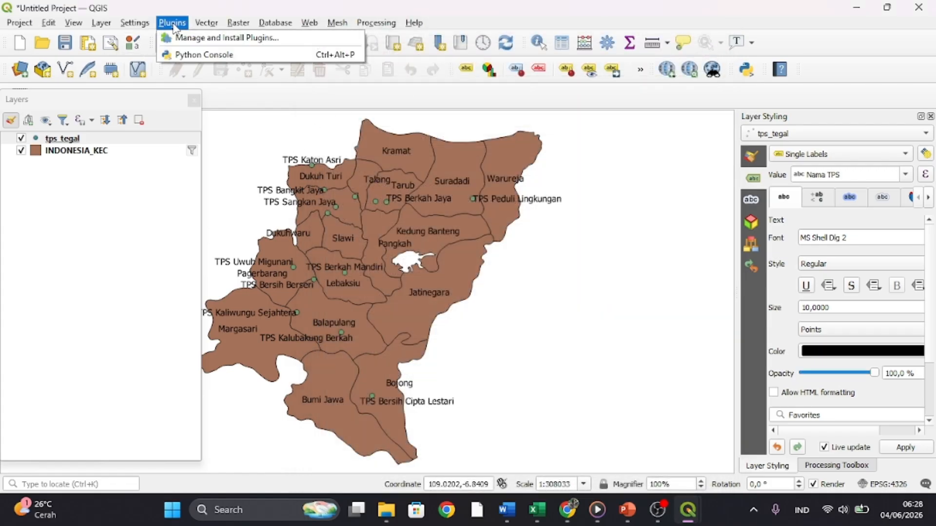
mouse_move(200, 24)
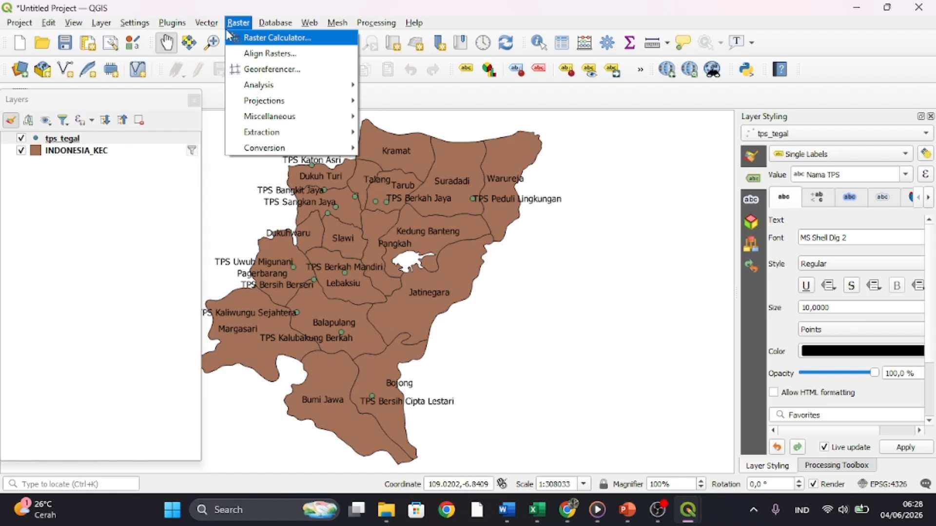
mouse_move(223, 45)
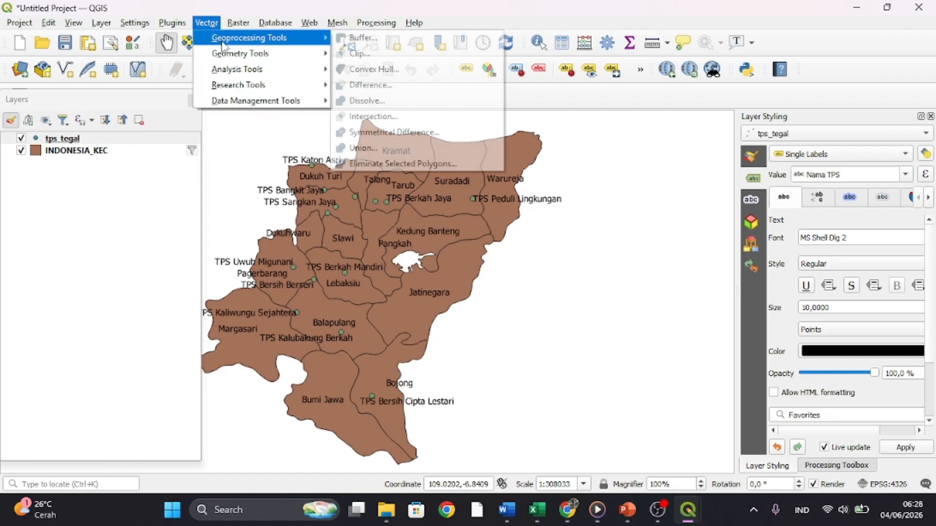
click(360, 40)
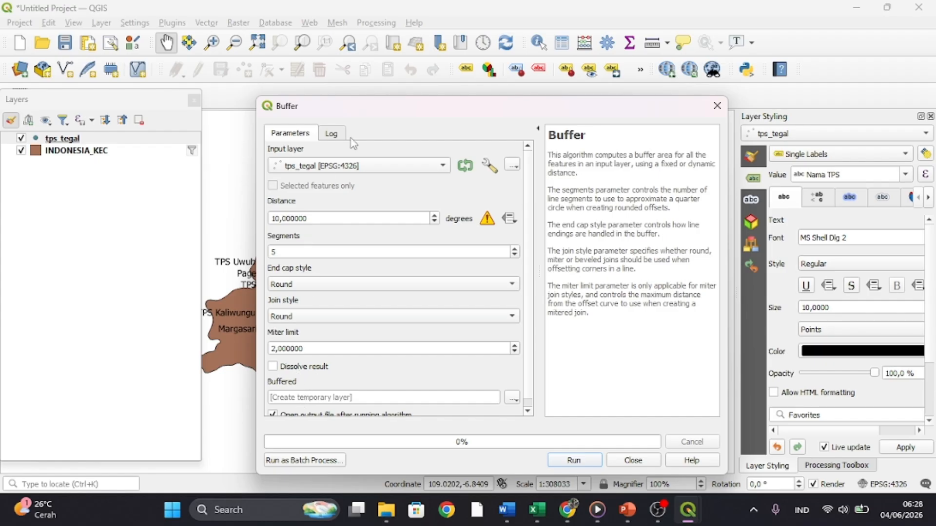
click(435, 165)
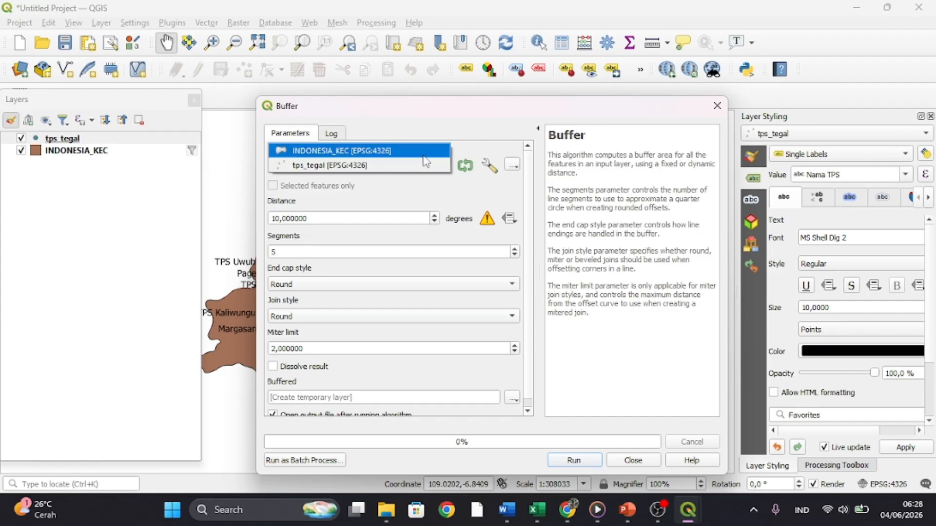
click(422, 169)
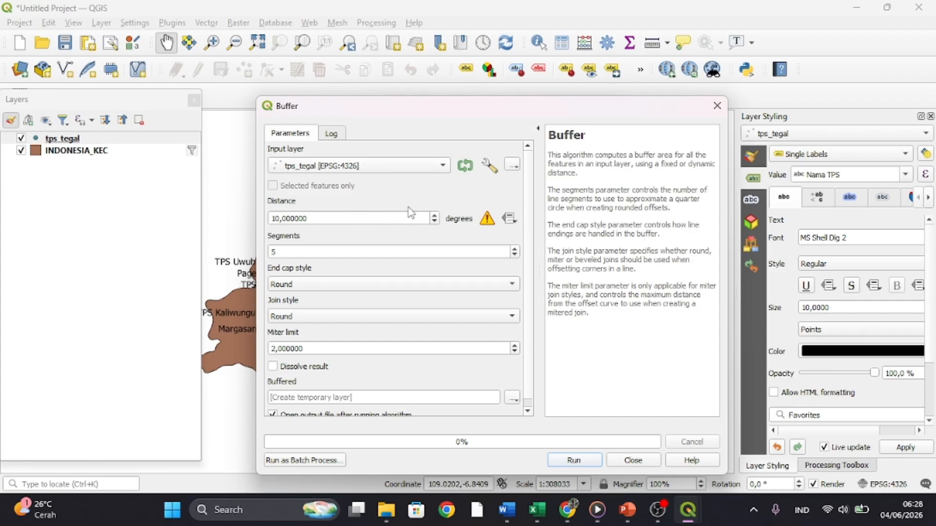
click(475, 251)
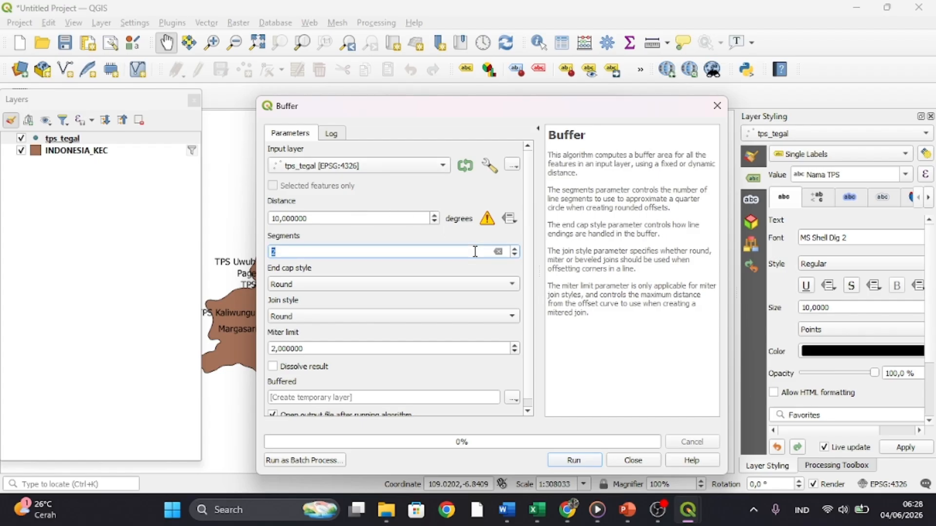
click(719, 106)
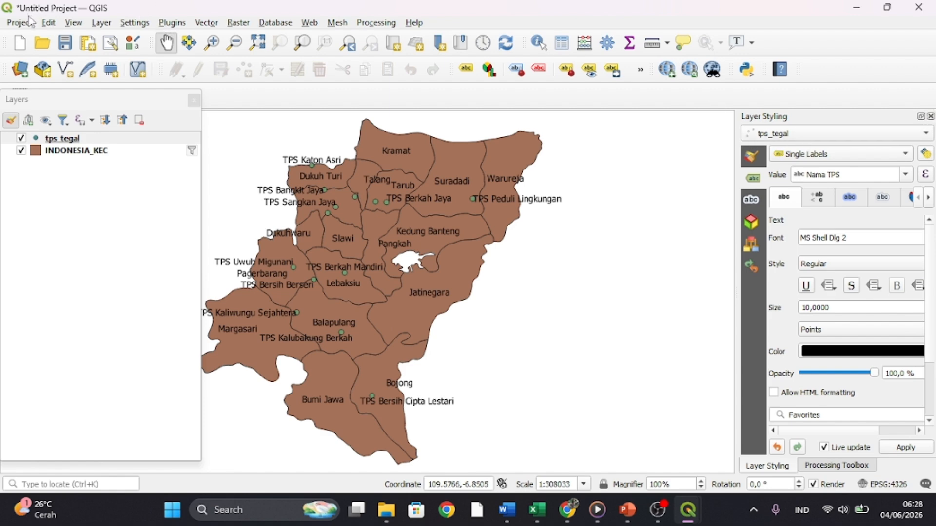
- Close the Layer Styling panel and show the Processing Toolbox panel
click(75, 23)
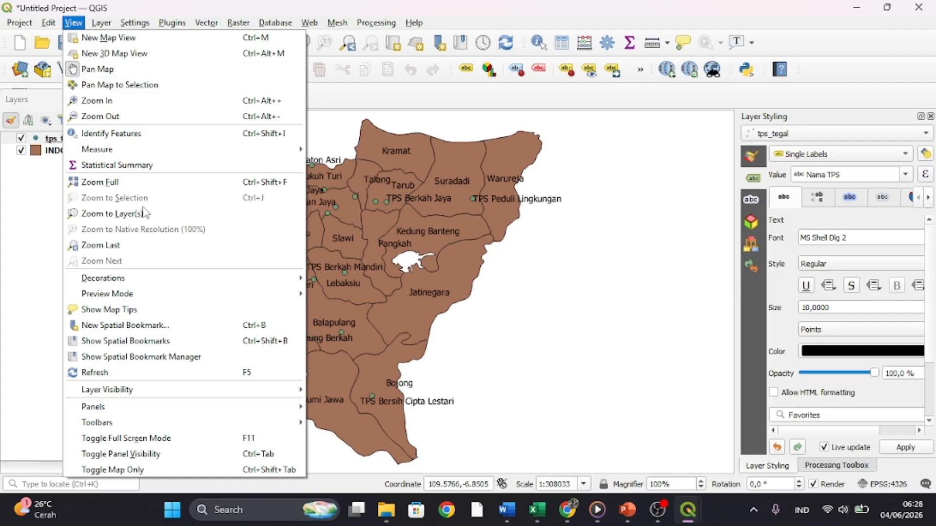
mouse_move(103, 24)
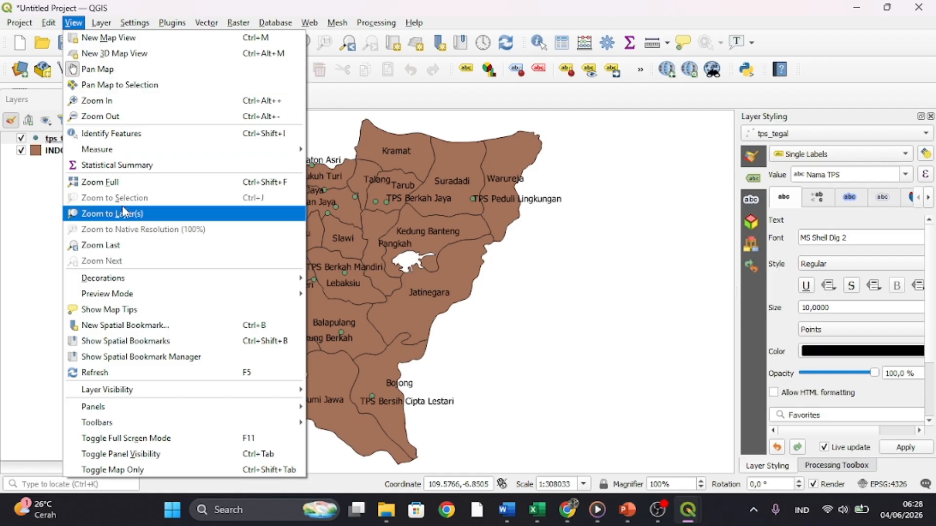
mouse_move(117, 408)
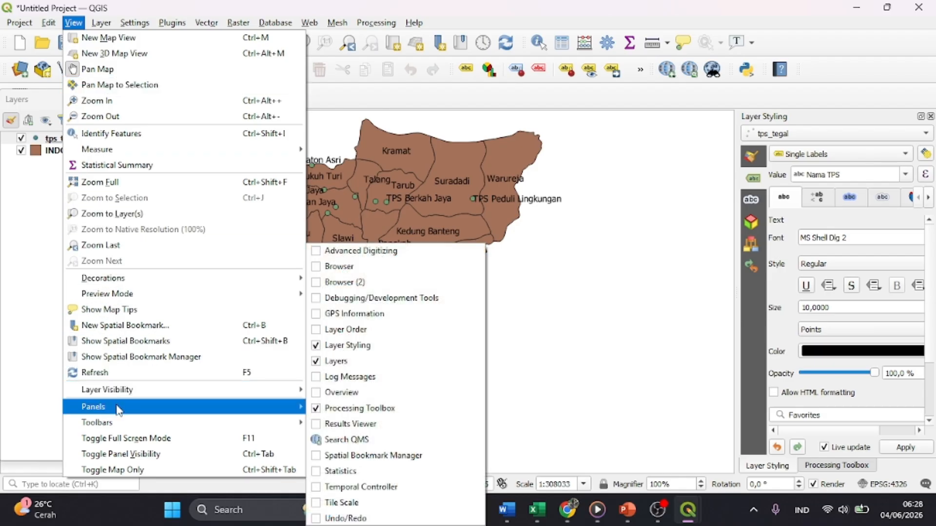
click(345, 408)
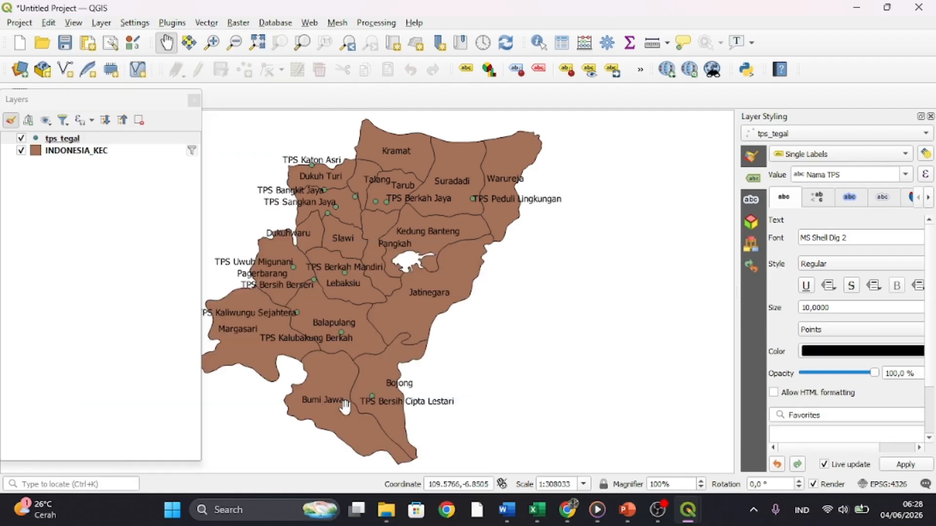
click(930, 117)
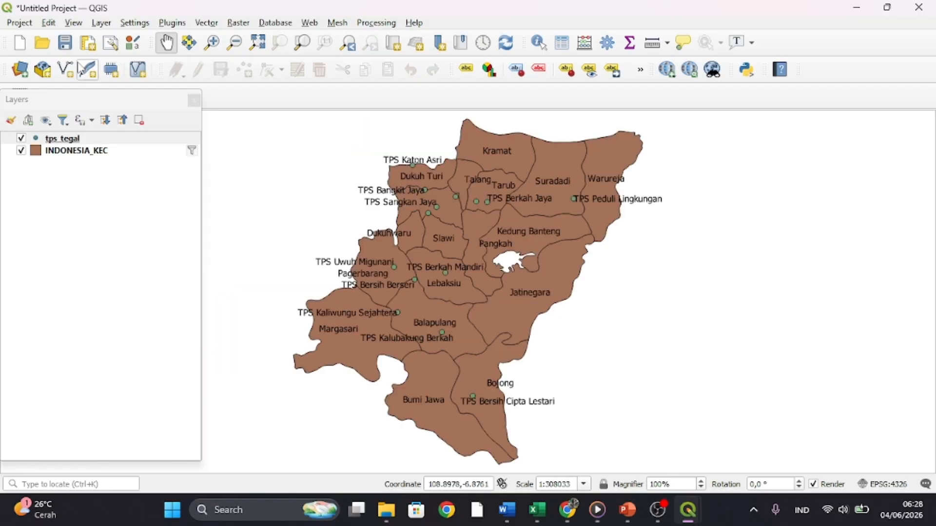
click(74, 25)
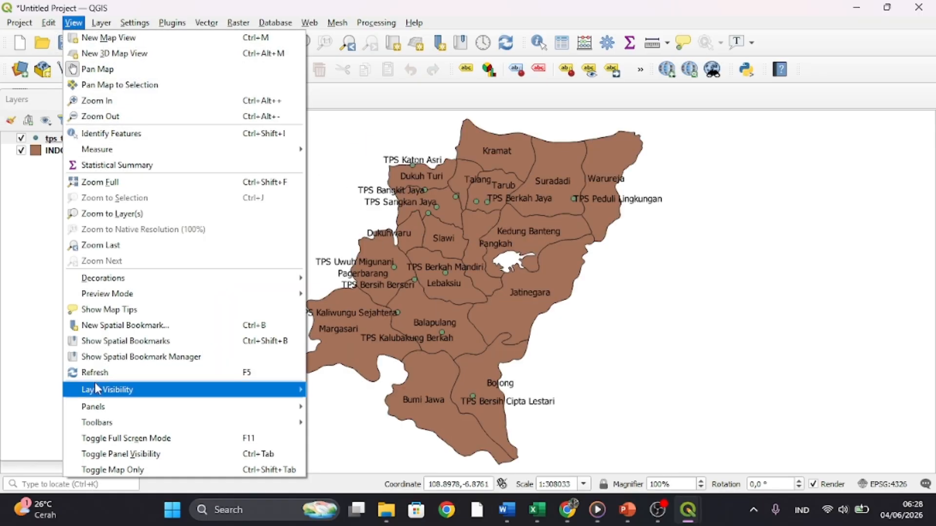
mouse_move(102, 407)
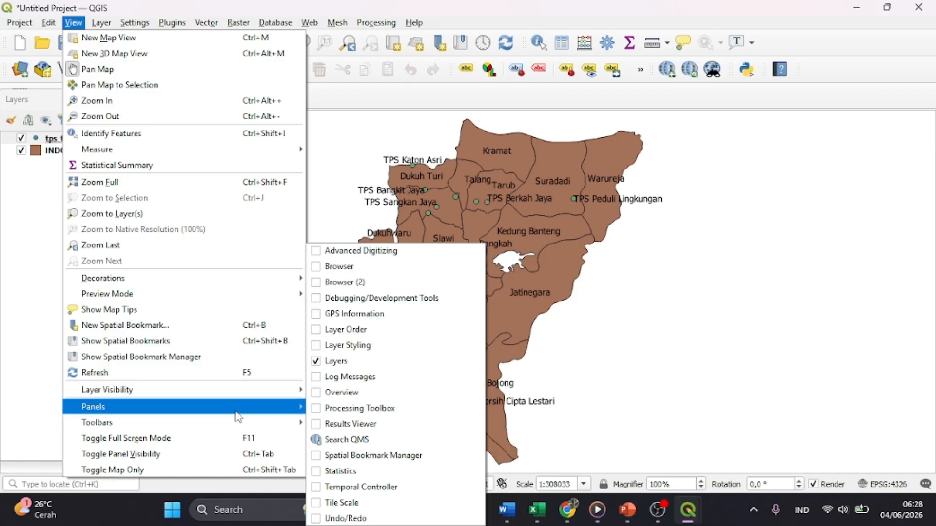
click(321, 415)
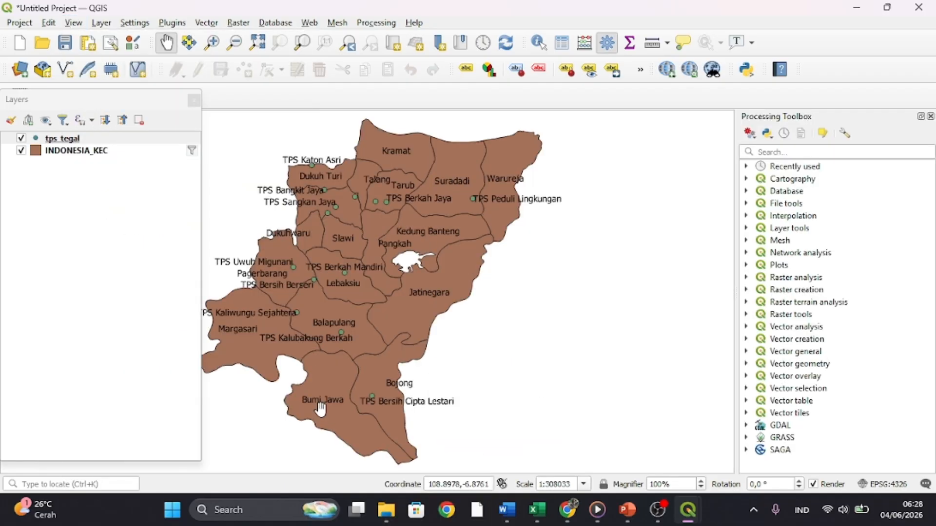
- Search the Processing Toolbox for "buff" and open the Multi-ring buffer (constant distance) tool
click(779, 152)
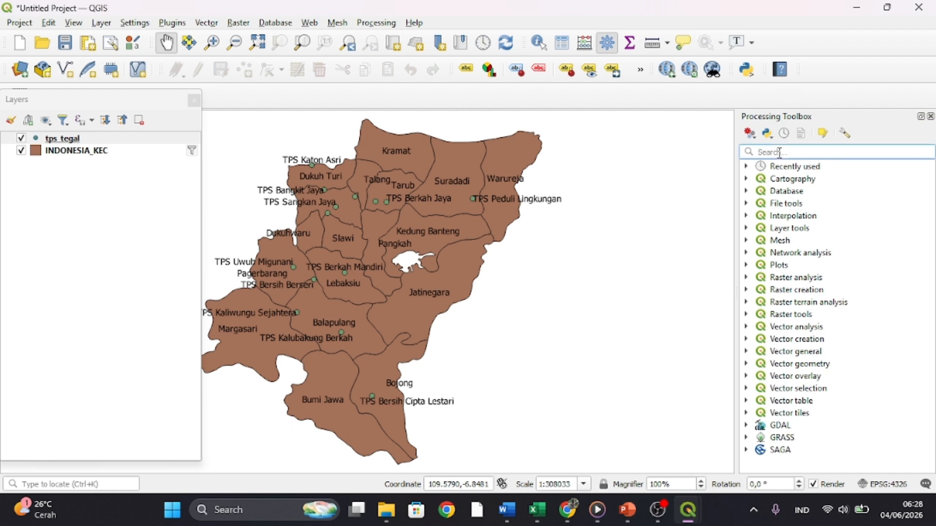
text(bu)
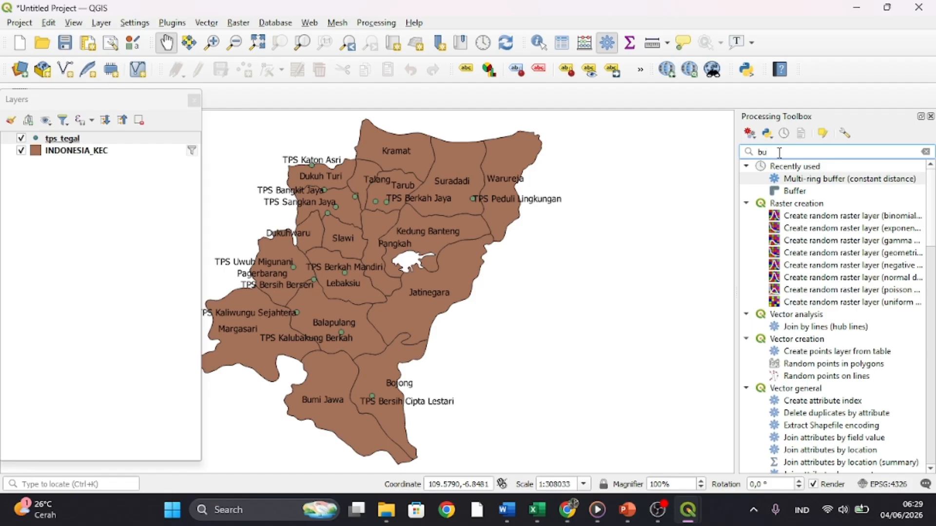
text(ff)
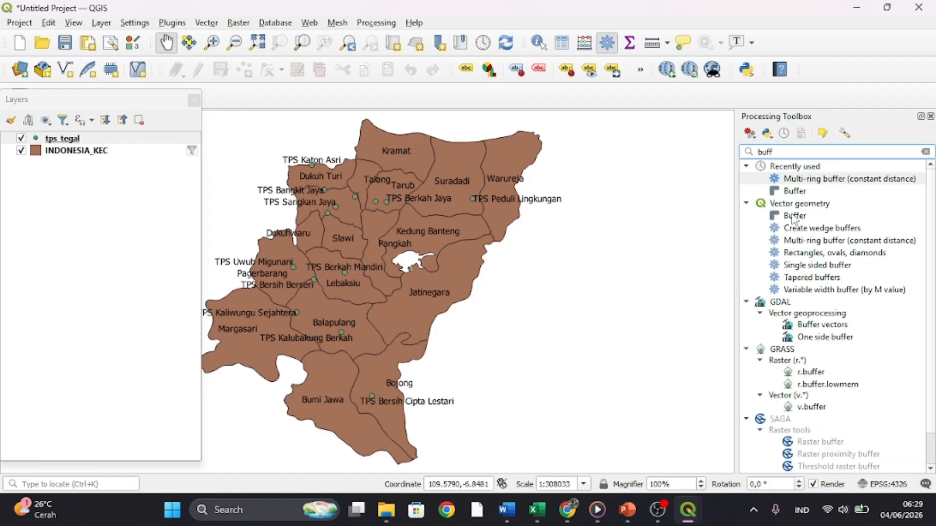
click(812, 242)
double_click(812, 242)
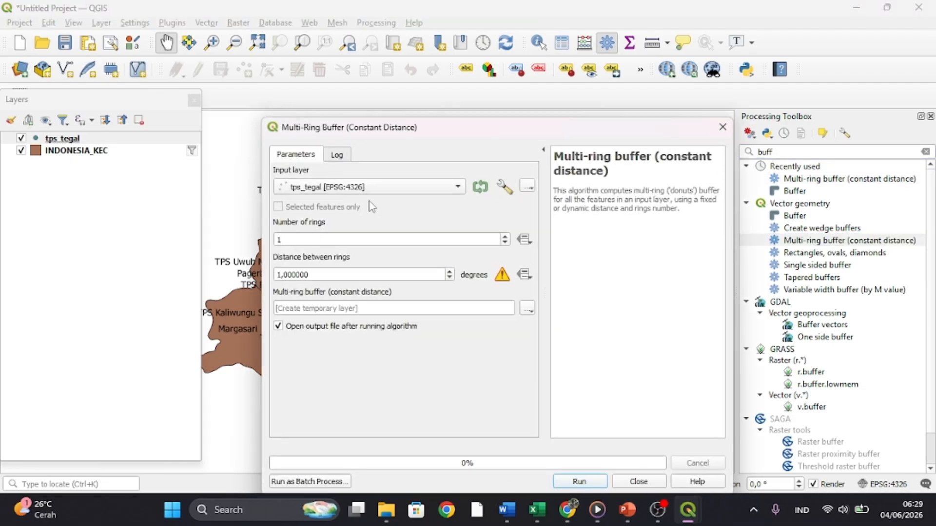
- Run the multi-ring buffer on tps_tegal with 2 rings and a distance of 500 degrees, then close the tool
click(458, 188)
click(461, 189)
click(506, 237)
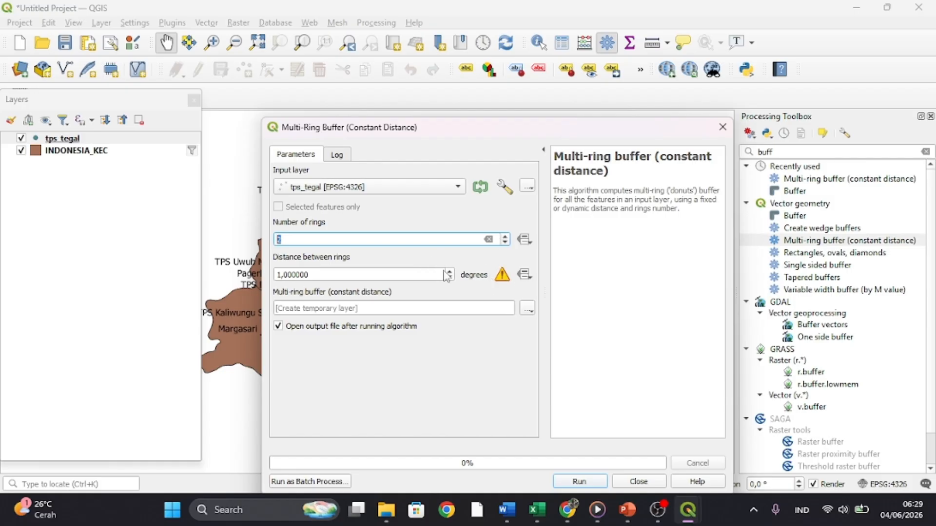
click(280, 274)
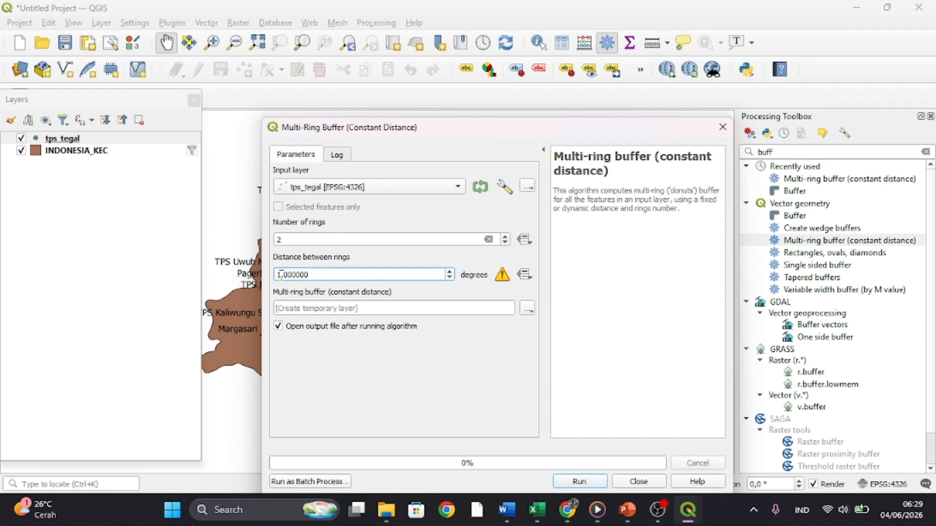
key(BackSpace)
click(565, 485)
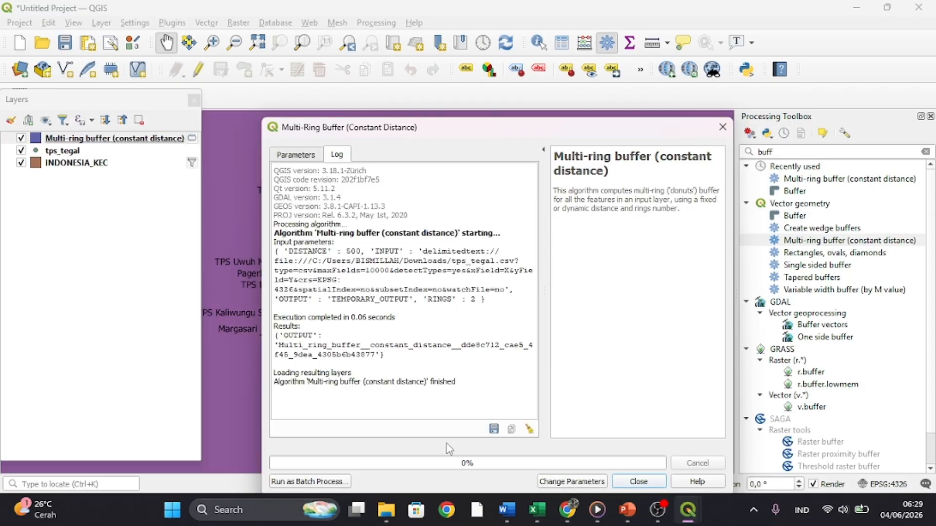
click(638, 482)
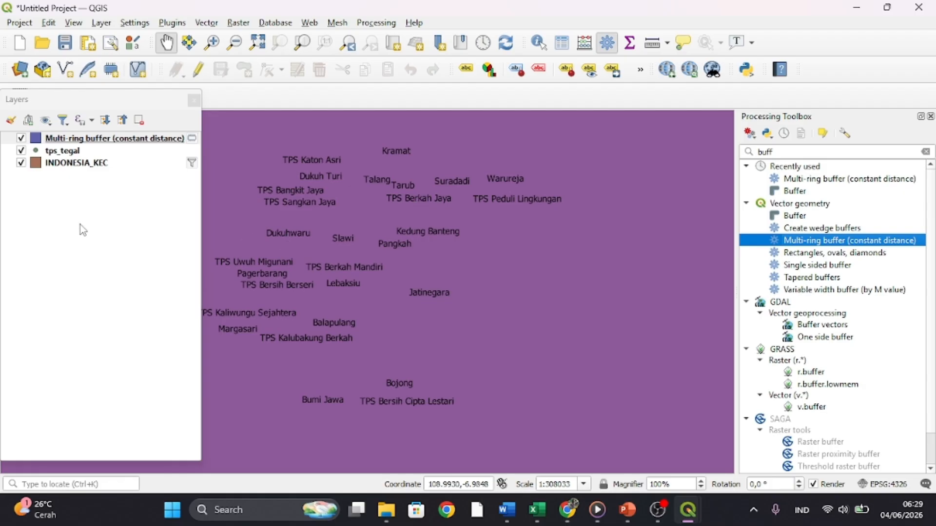
- Remove the Multi-ring buffer (constant distance) layer from the project
right_click(78, 142)
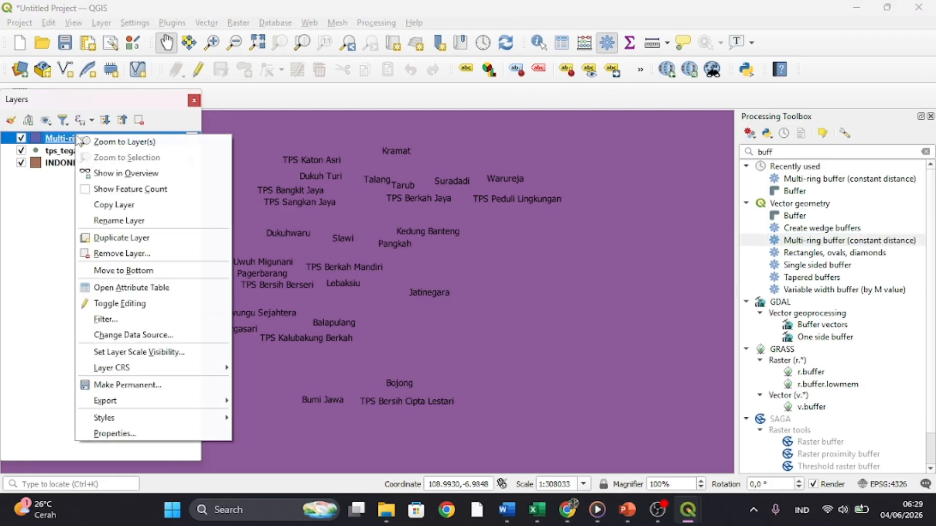
click(135, 254)
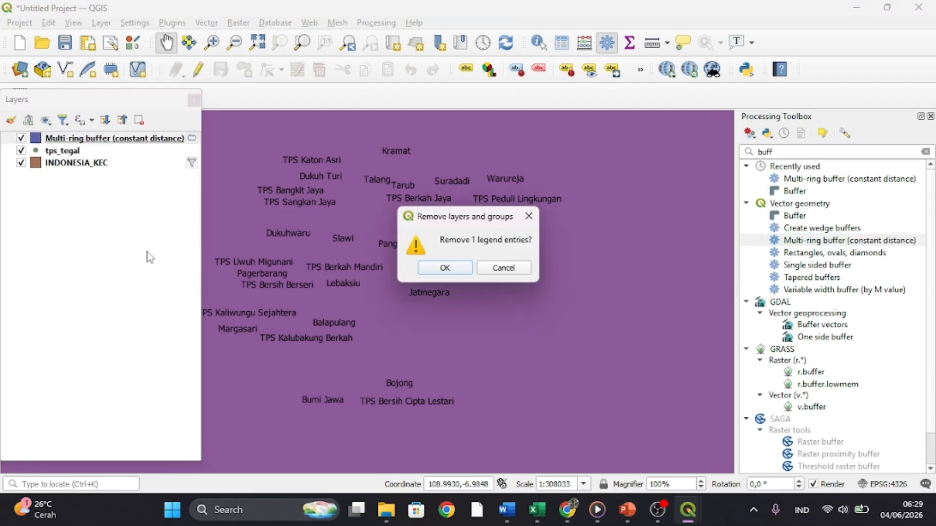
click(426, 267)
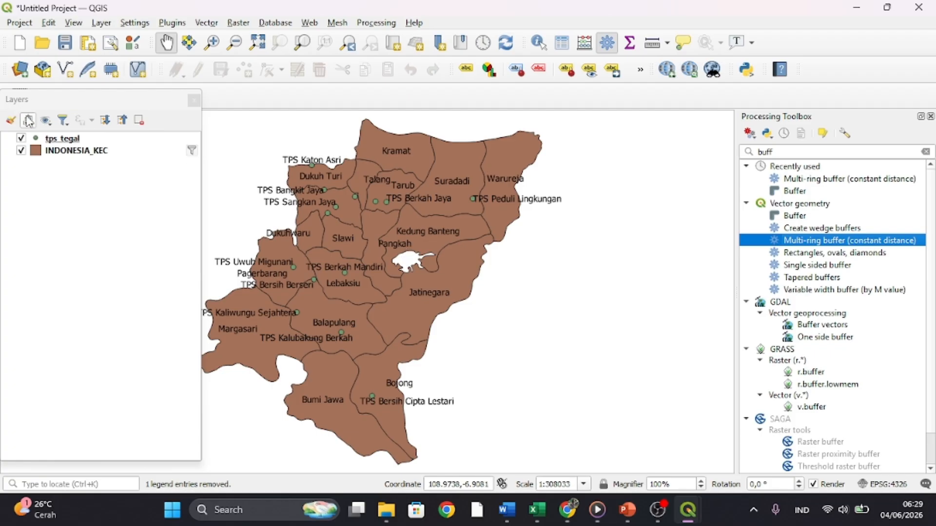
- Set up an ESRI Shapefile export of the tps_tegal layer with the CRS EPSG:32749 - WGS 84 / UTM zone 49S
right_click(73, 140)
mouse_move(150, 380)
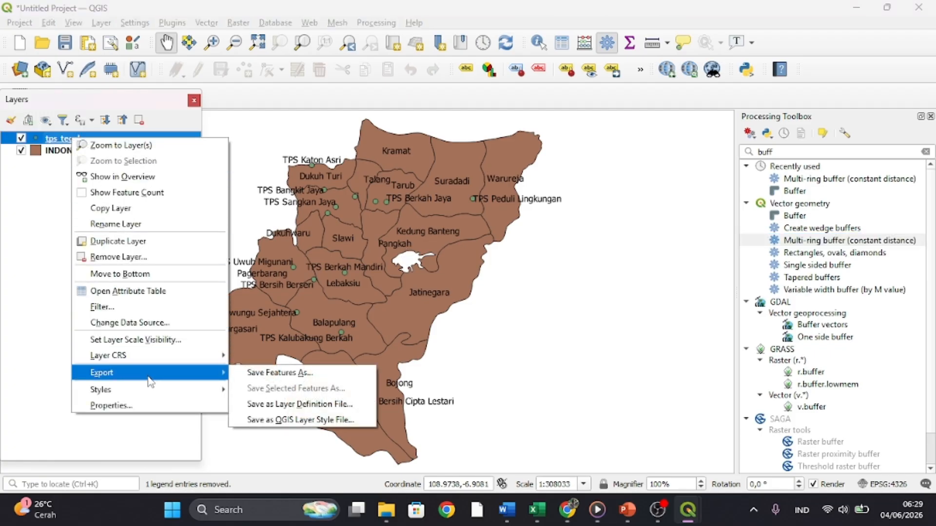
click(251, 378)
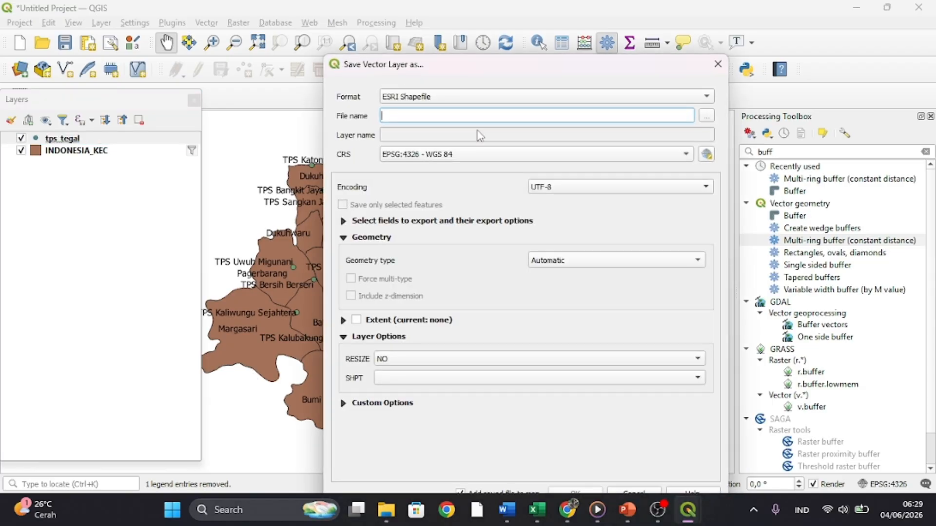
click(706, 154)
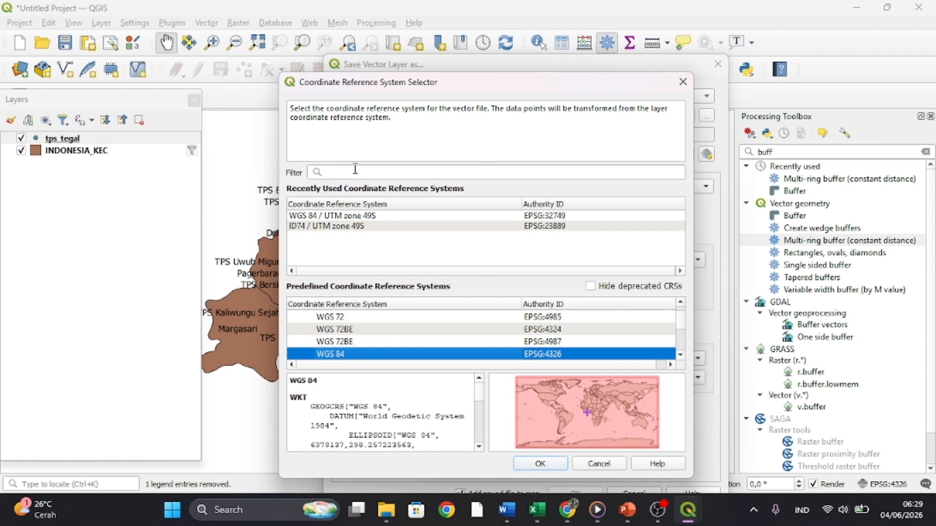
click(356, 216)
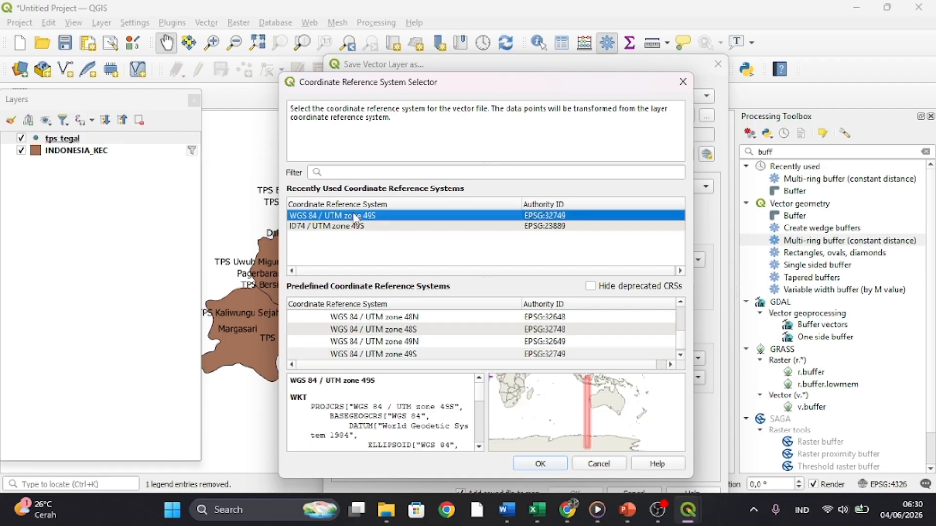
click(544, 466)
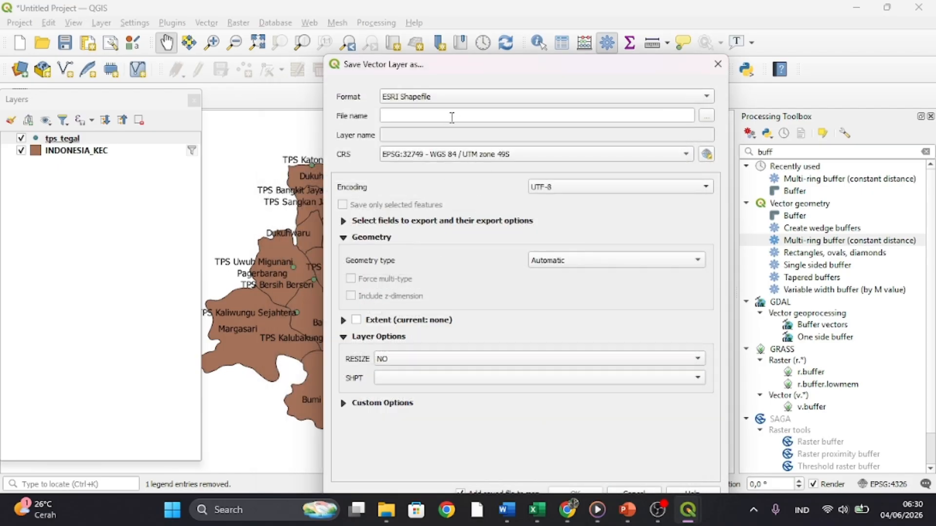
- Try to save the exported layer as tegal.shp in the QGIS folder, cancelling rather than overwriting the existing file
click(705, 117)
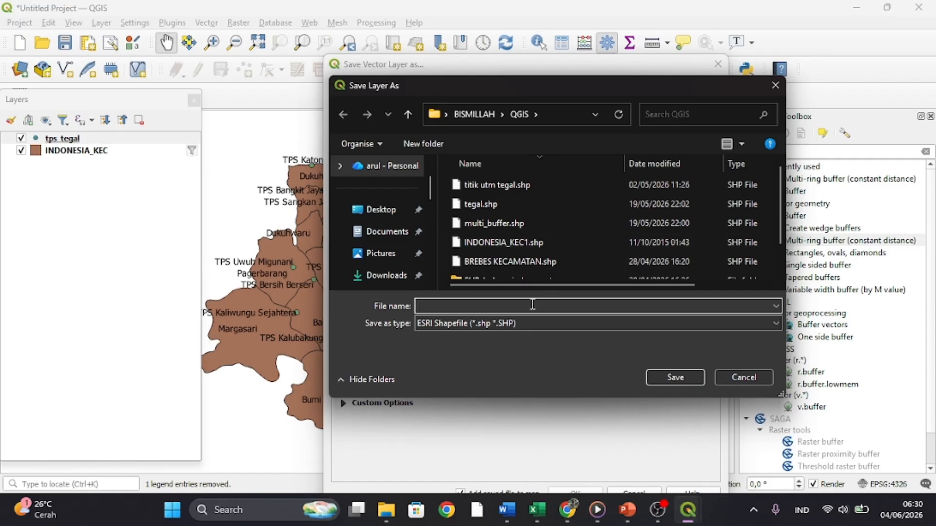
text(tegal)
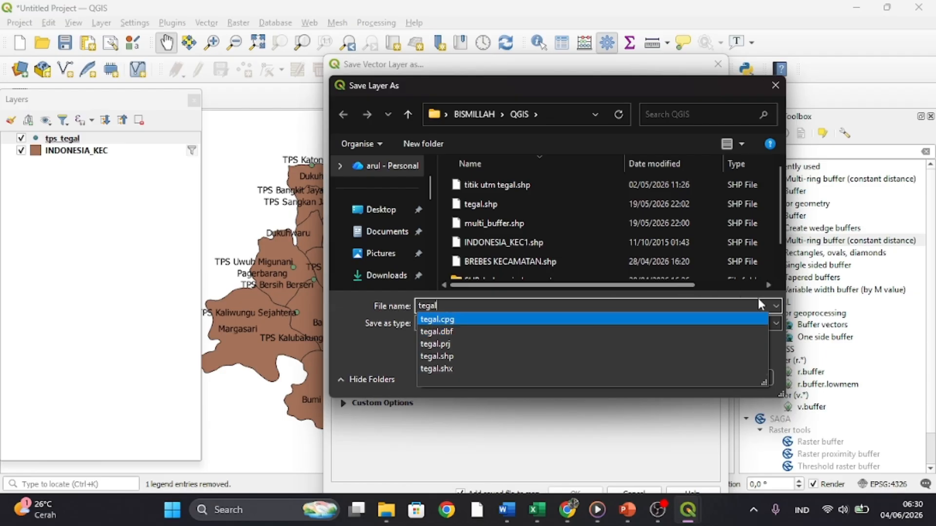
click(789, 308)
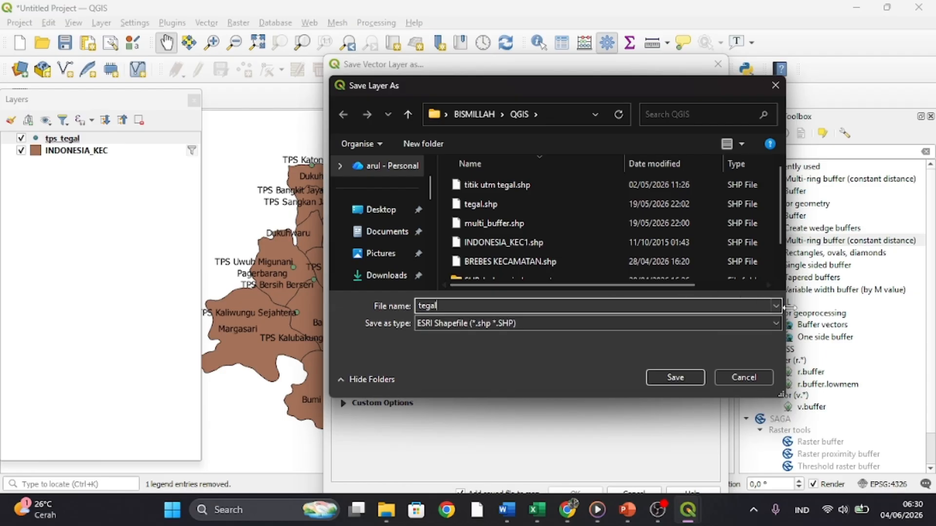
click(682, 378)
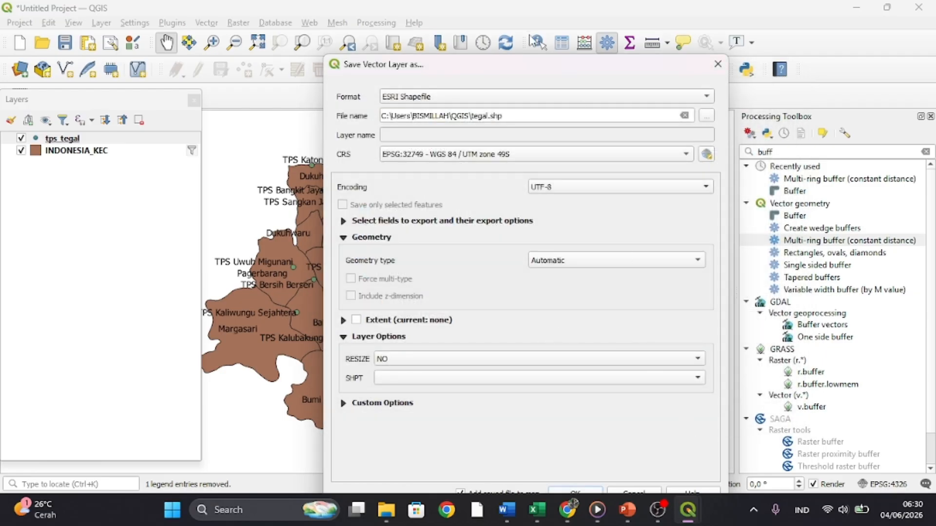
drag(538, 73, 526, 29)
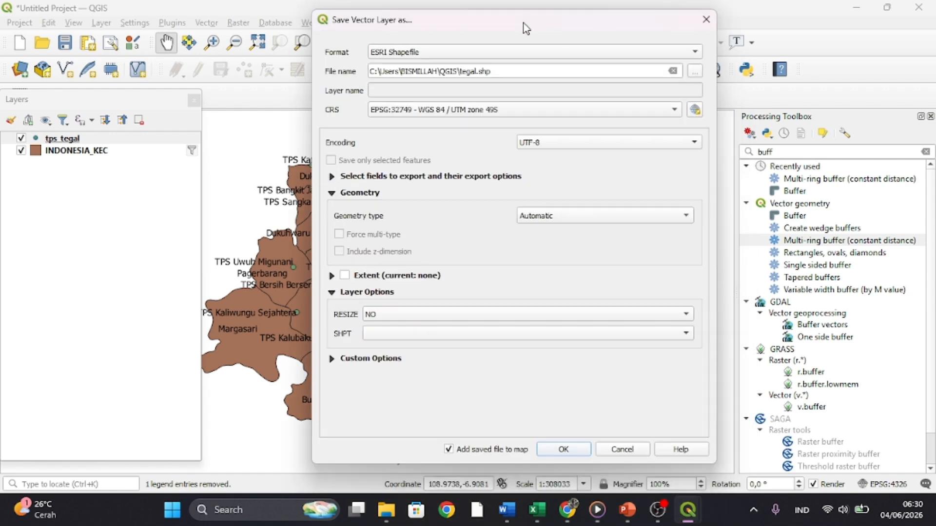
click(561, 451)
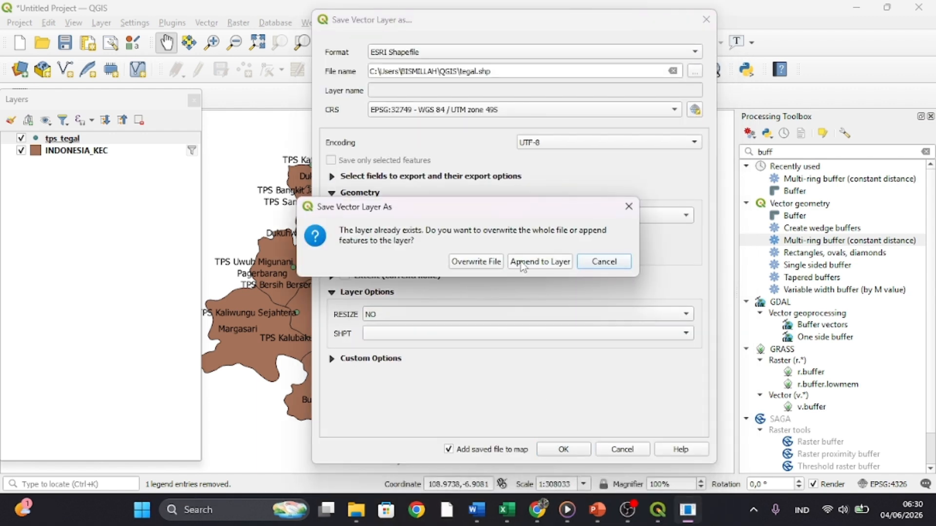
click(604, 263)
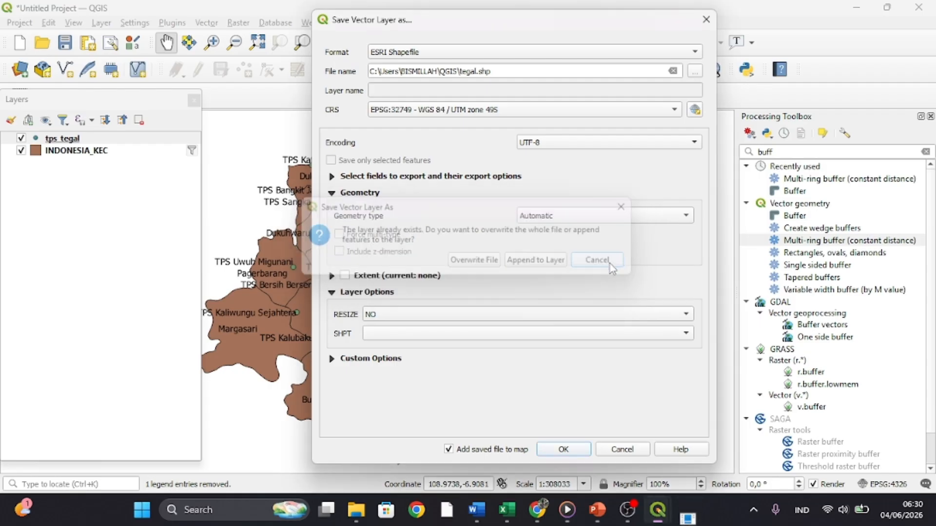
- Export the layer as tegal1.shp in the QGIS folder and add it to the map
click(700, 73)
click(433, 259)
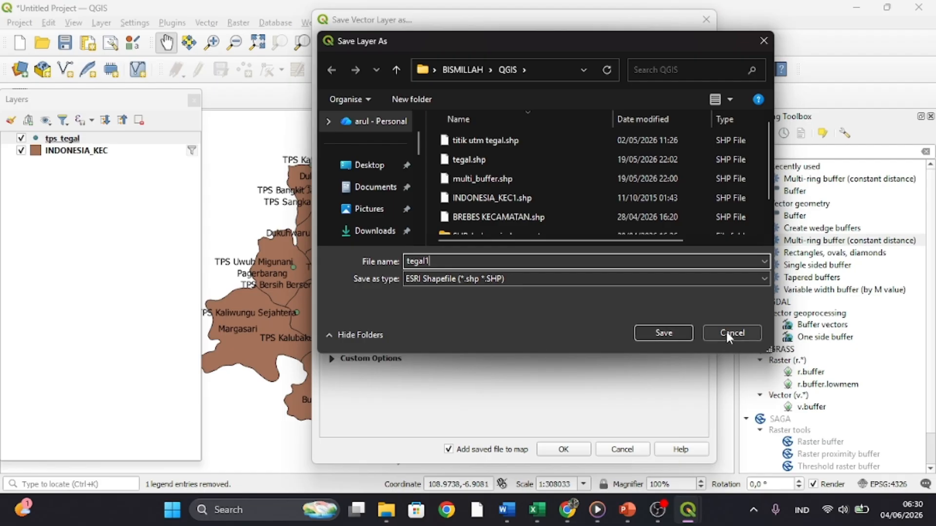
click(684, 332)
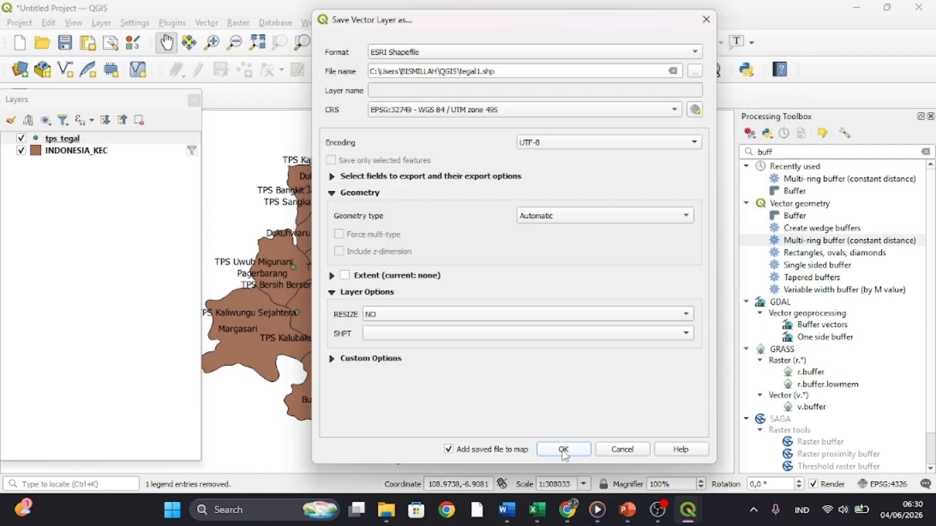
click(563, 449)
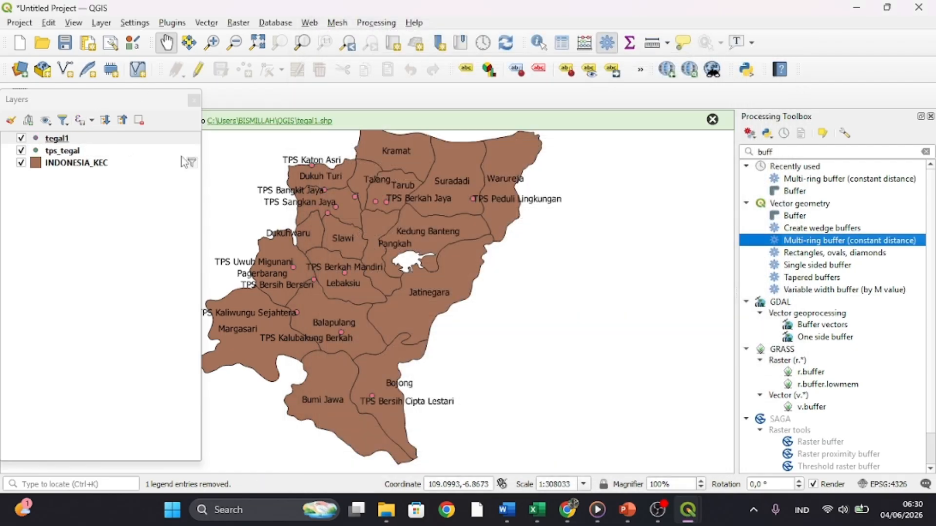
- Remove the original tps_tegal layer from the project
click(62, 151)
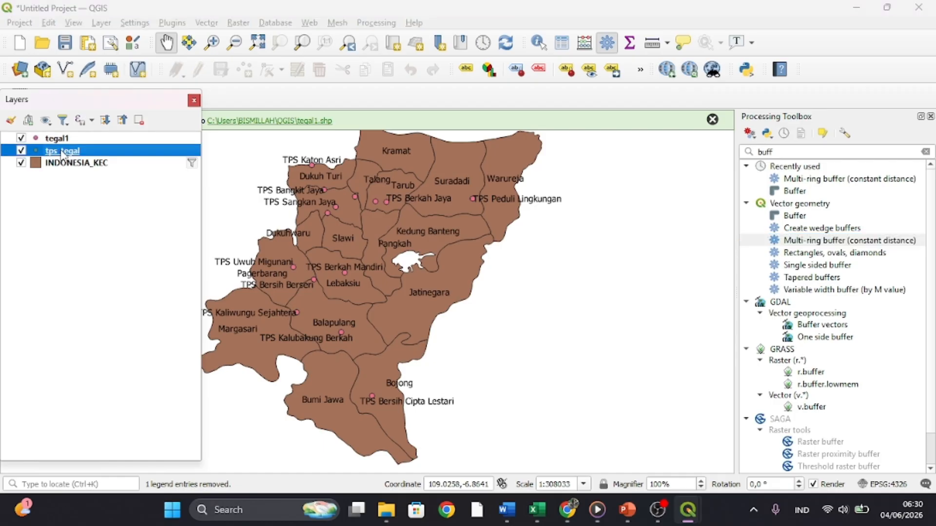
right_click(63, 152)
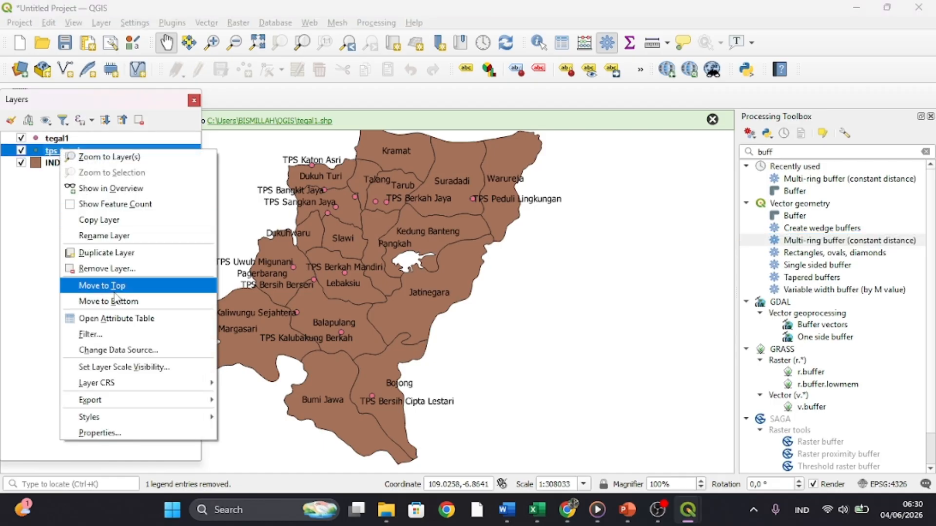
click(111, 276)
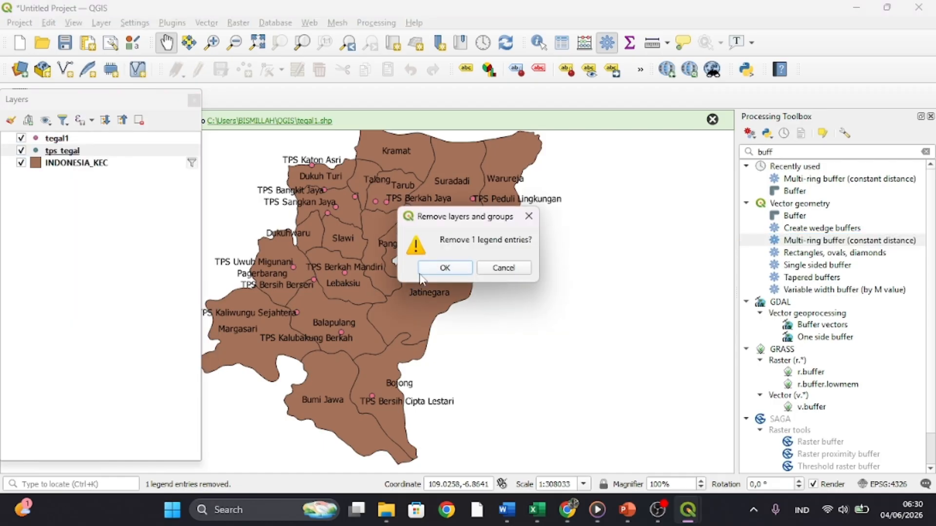
click(445, 268)
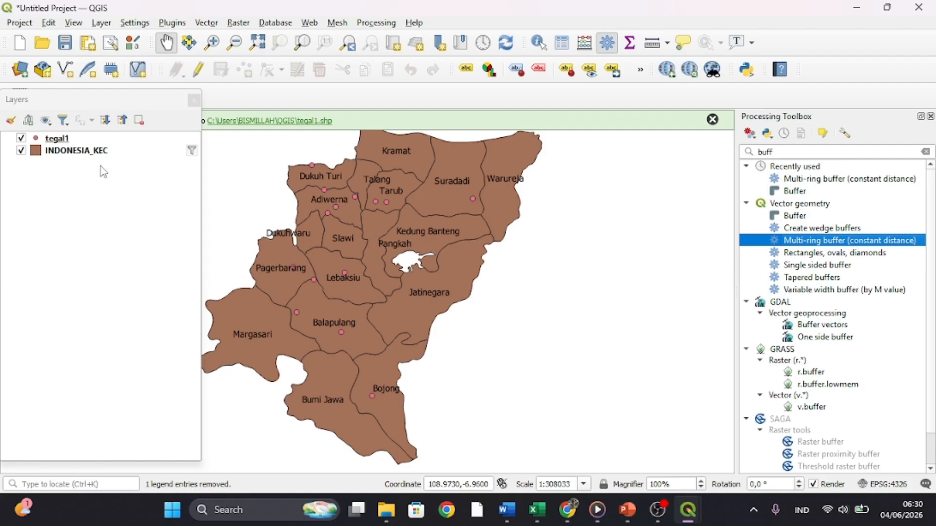
- Label the tegal1 points with Single Labels using the Nama TPS field
click(54, 139)
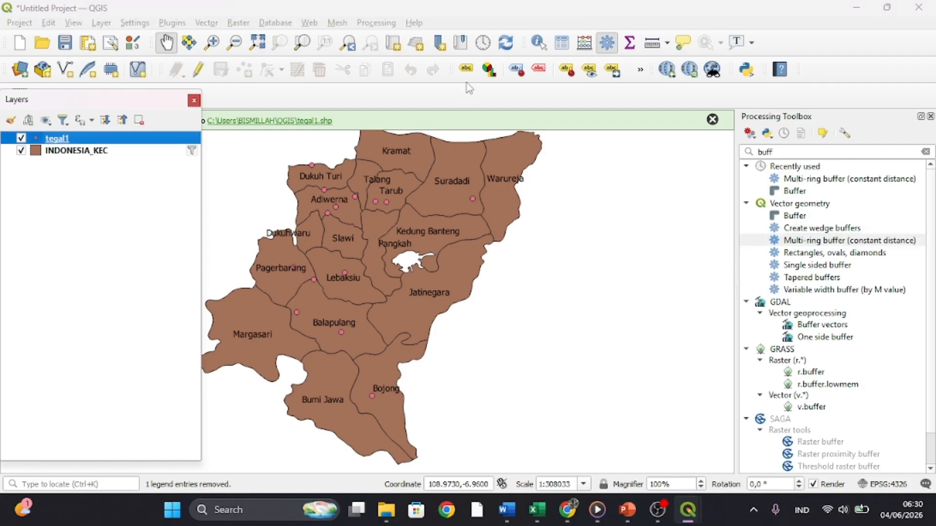
click(466, 69)
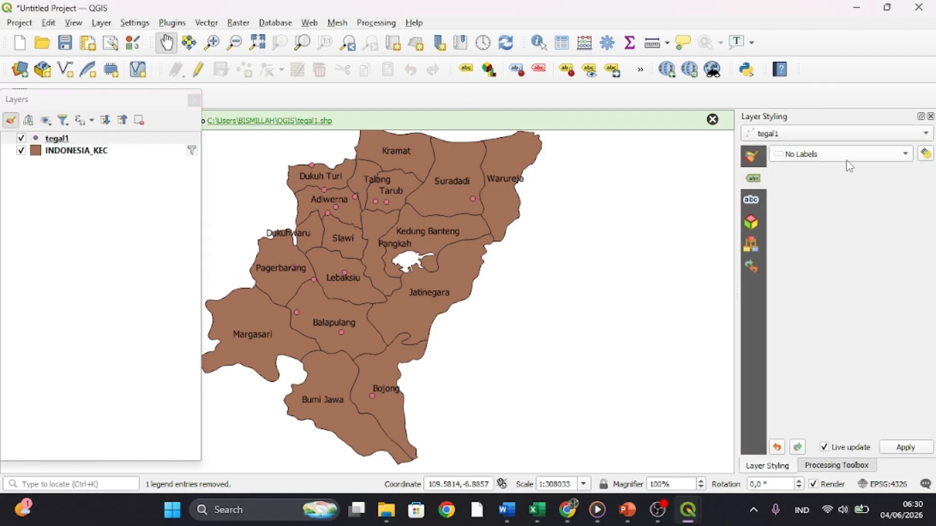
click(850, 165)
click(843, 175)
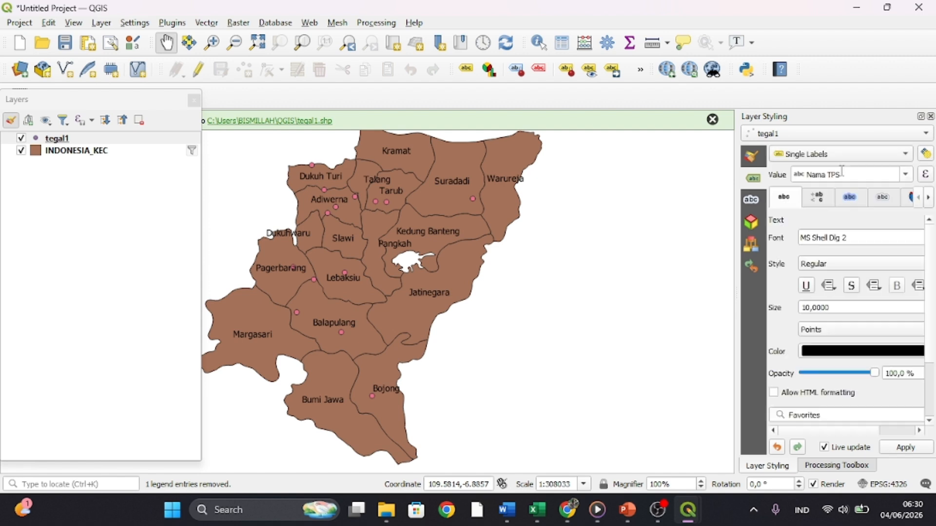
click(930, 117)
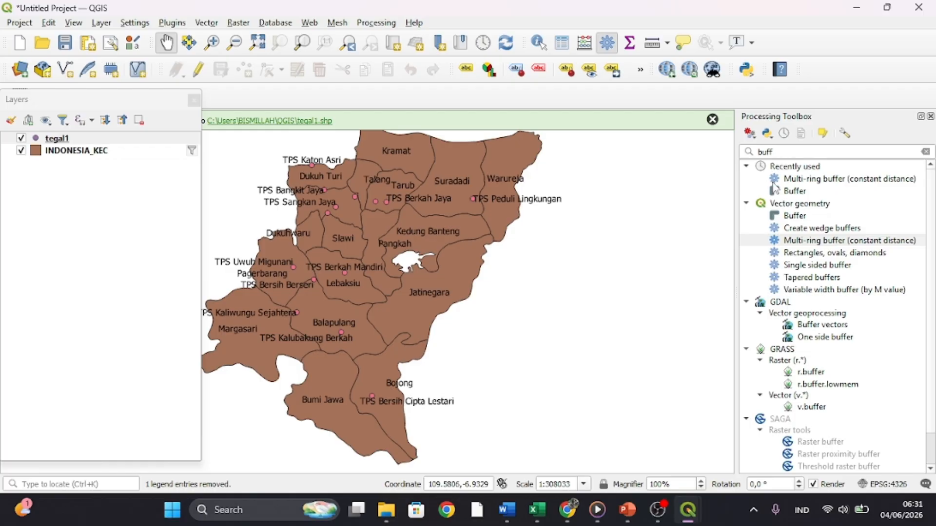
- Create a temporary constant-distance multi-ring buffer of tegal1 with 2 rings spaced 500 meters apart, and place it beneath the tegal1 points
click(789, 243)
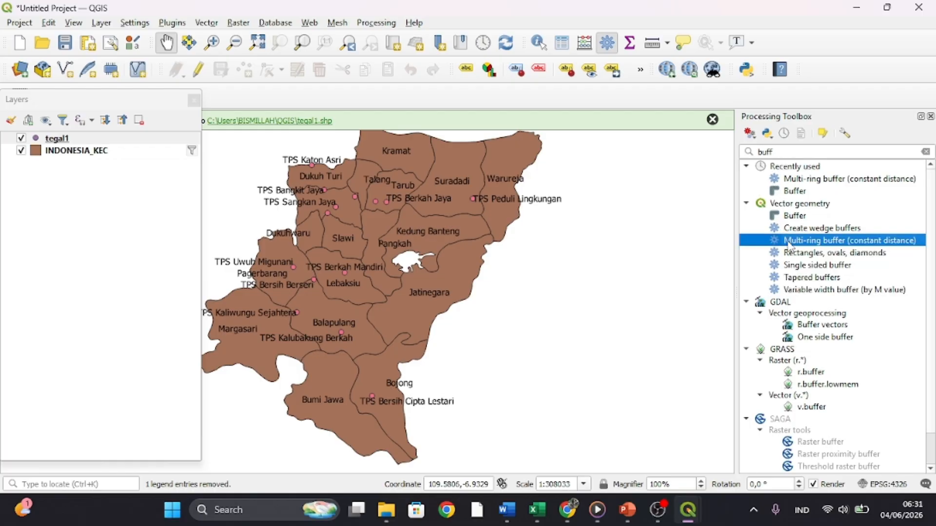
double_click(789, 243)
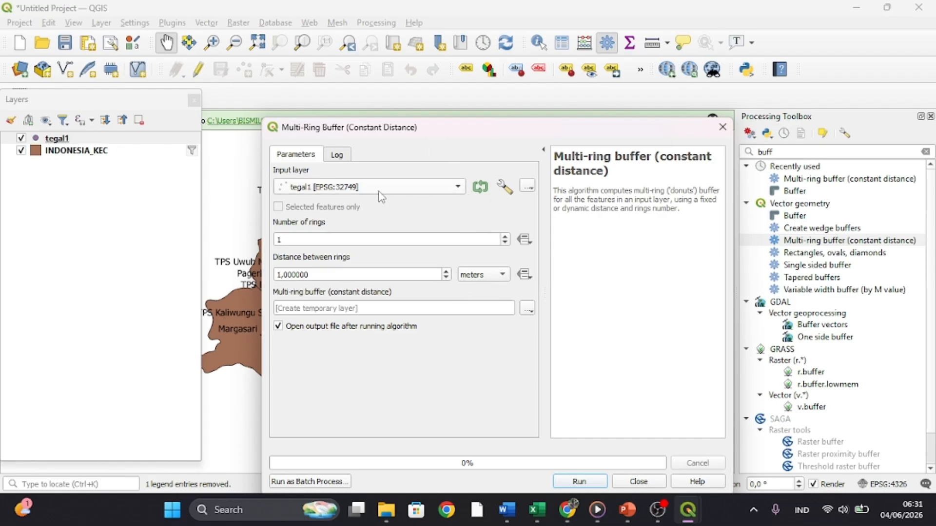
click(505, 237)
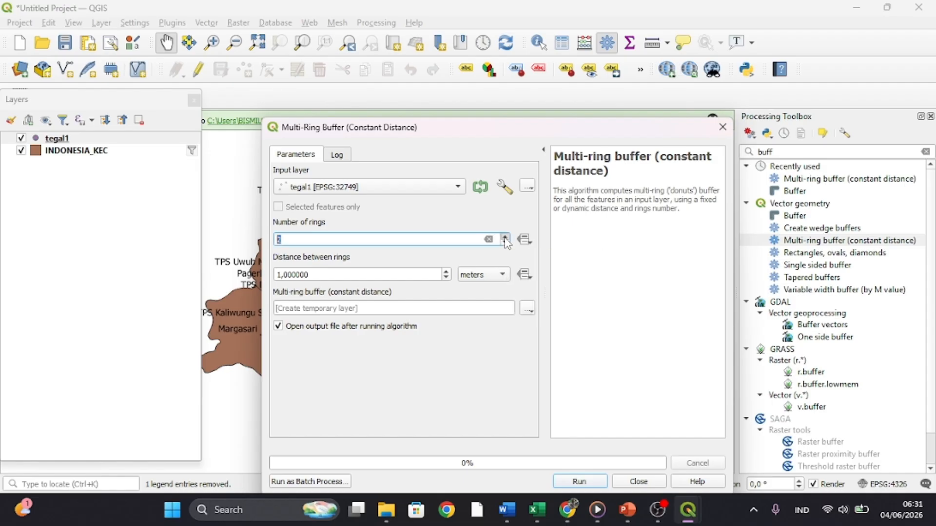
click(281, 274)
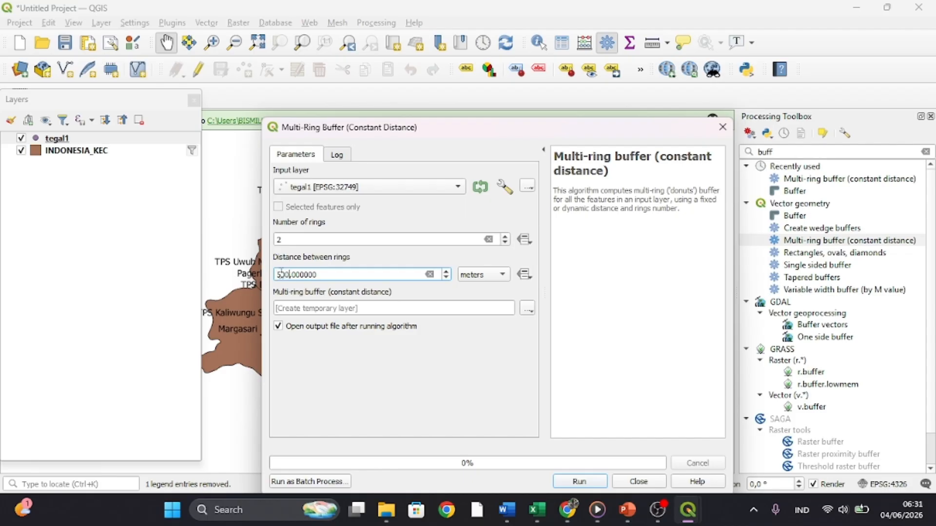
click(579, 482)
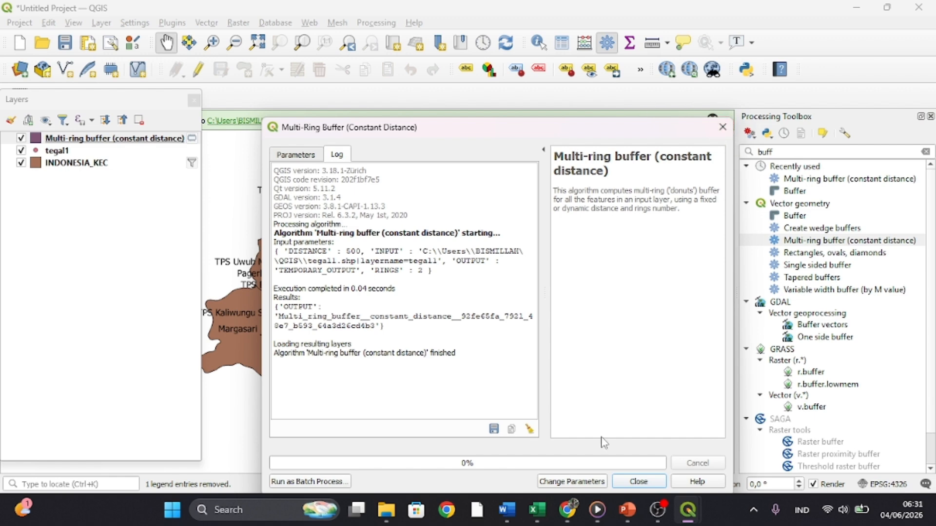
click(629, 481)
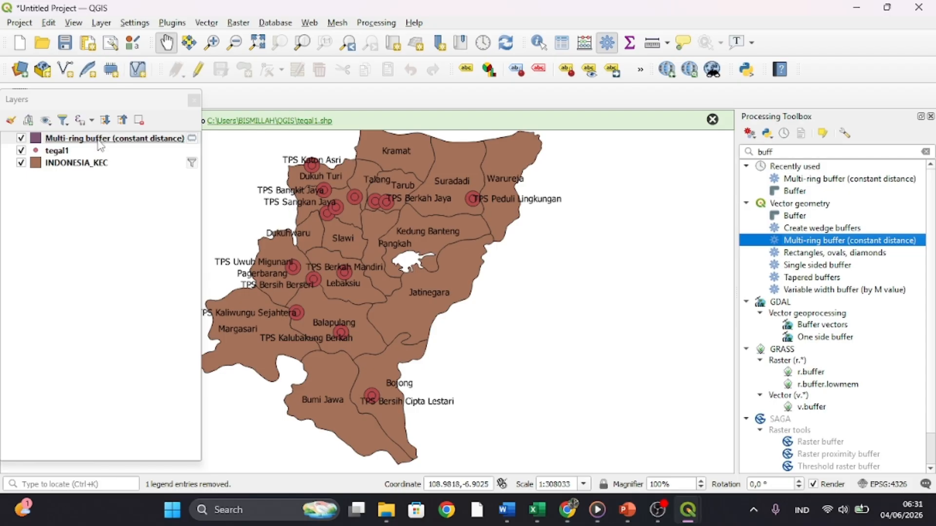
drag(100, 145, 102, 163)
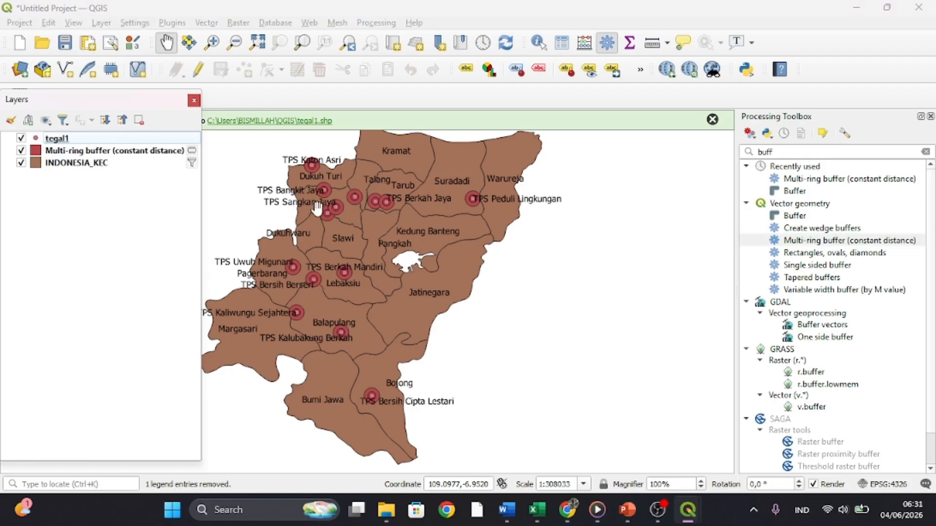
- Set the multi-ring buffer layer's symbology to Categorized by the distance field, classify it, and delete the all-other-values class
scroll(386, 229, up, 3)
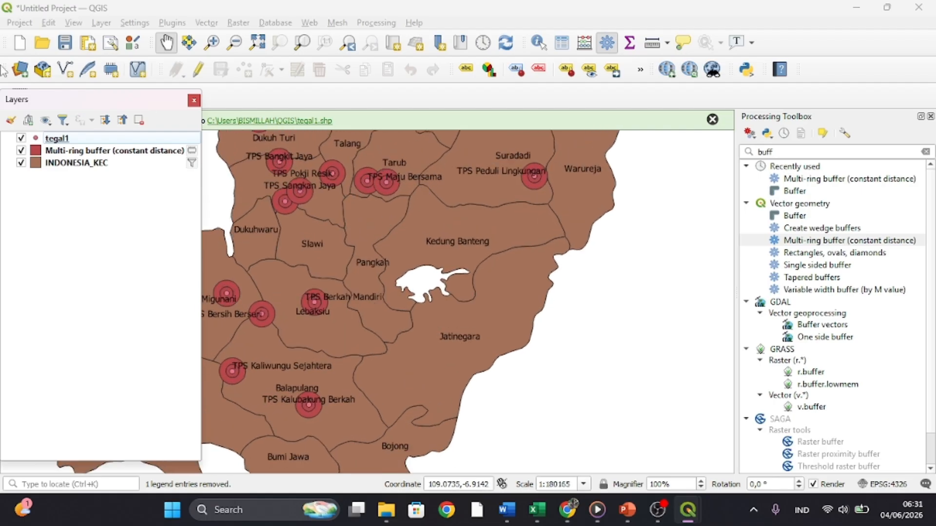
right_click(46, 155)
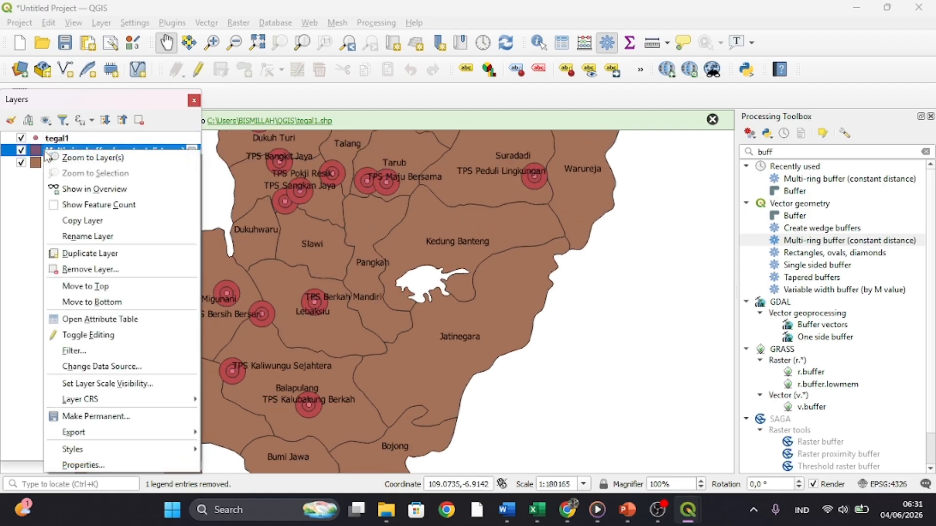
click(102, 466)
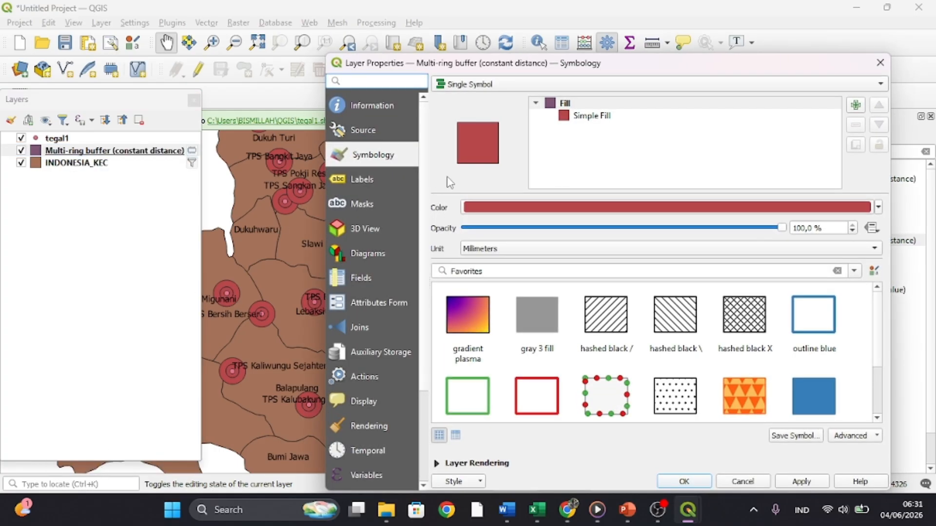
click(503, 89)
click(498, 96)
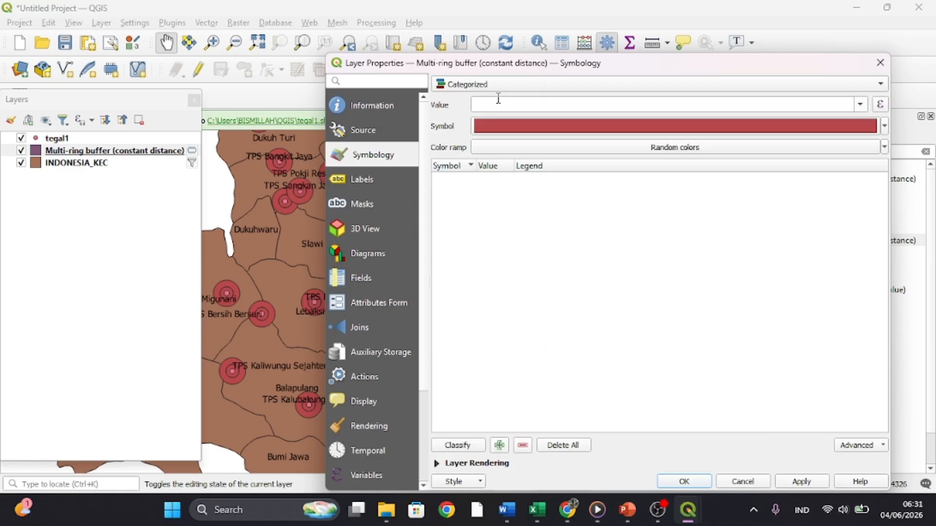
click(860, 104)
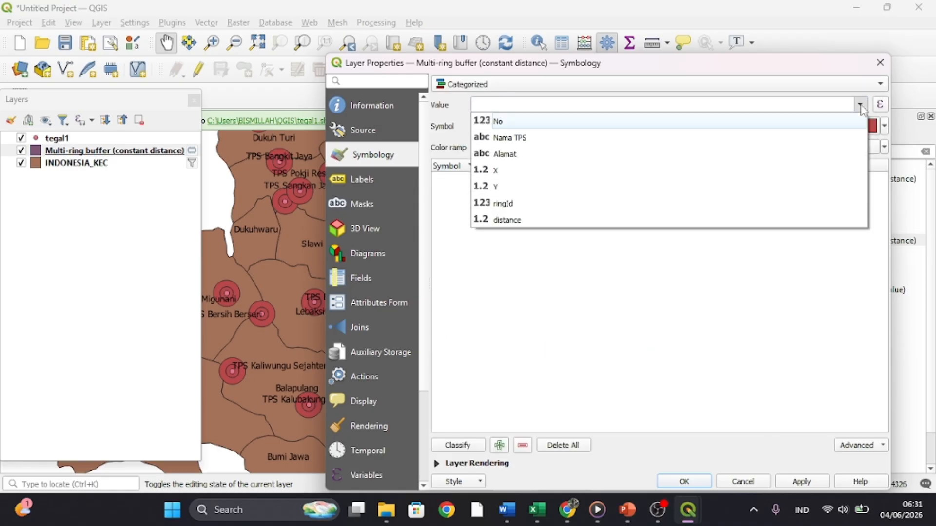
click(694, 222)
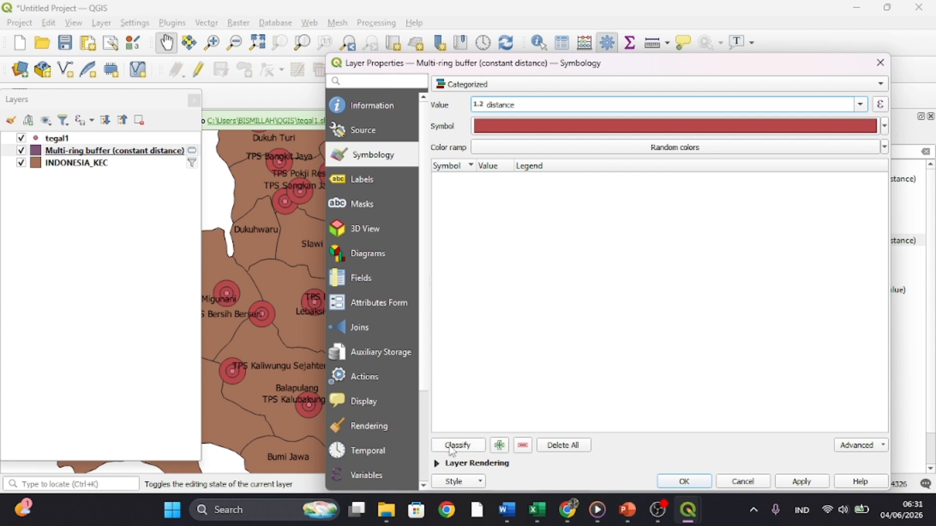
click(453, 447)
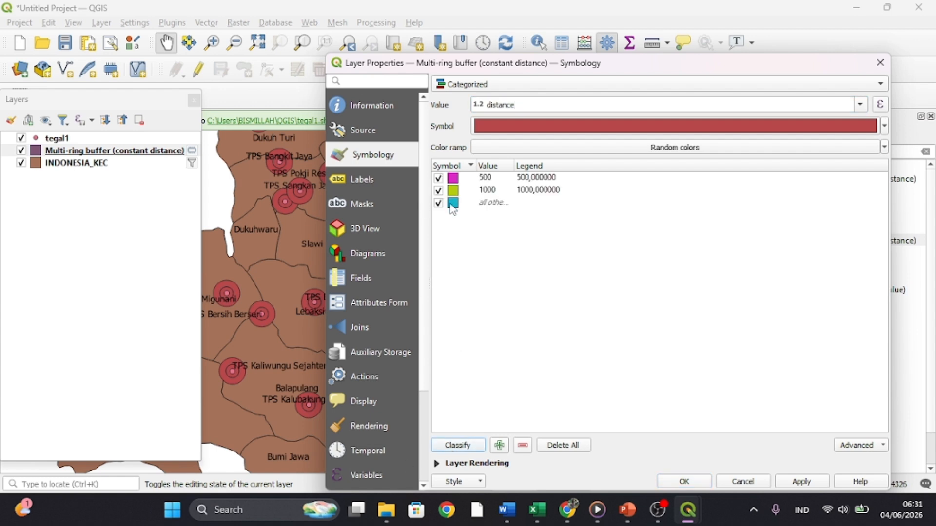
click(483, 205)
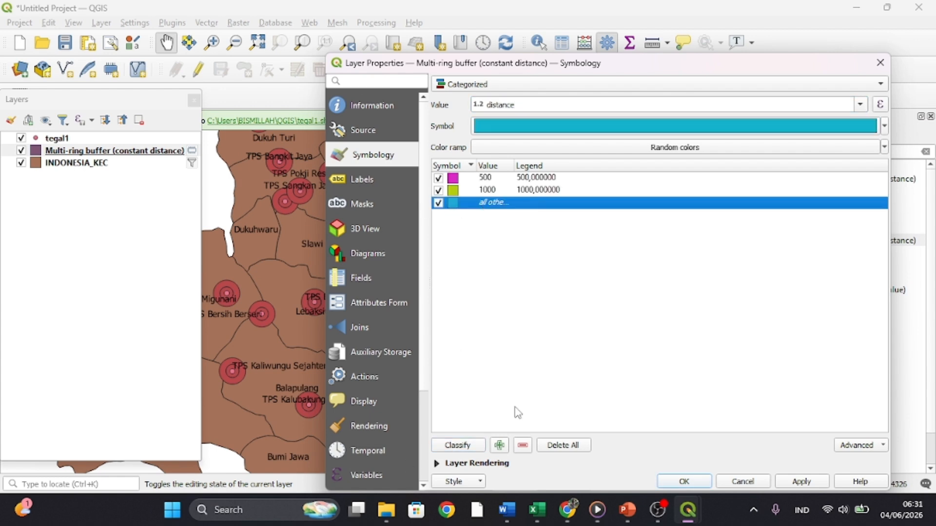
click(523, 445)
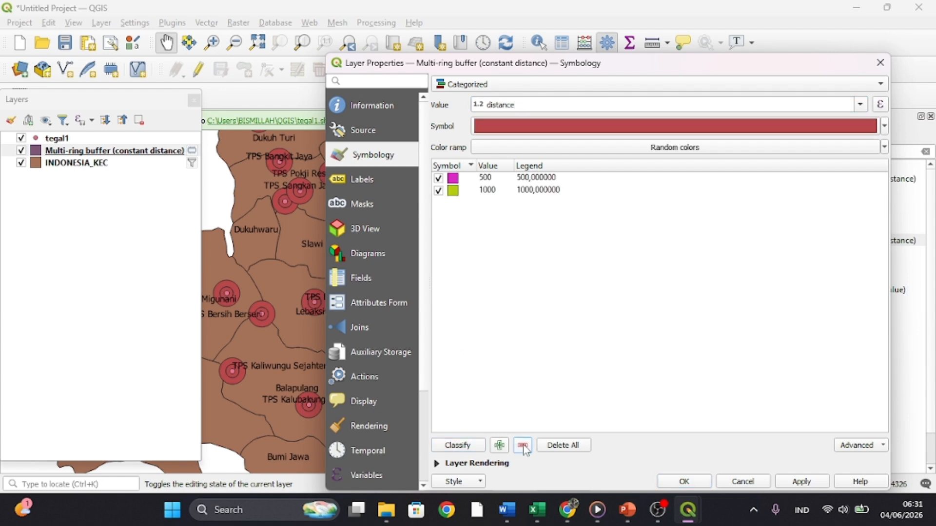
- Colour the 500 distance class yellow and the 1000 class bright green, and apply the buffer symbology
click(455, 180)
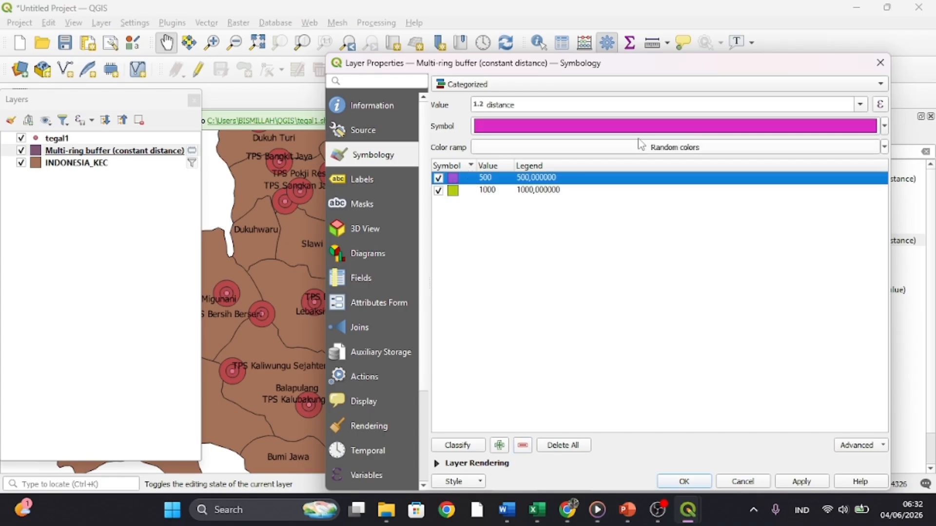
click(885, 126)
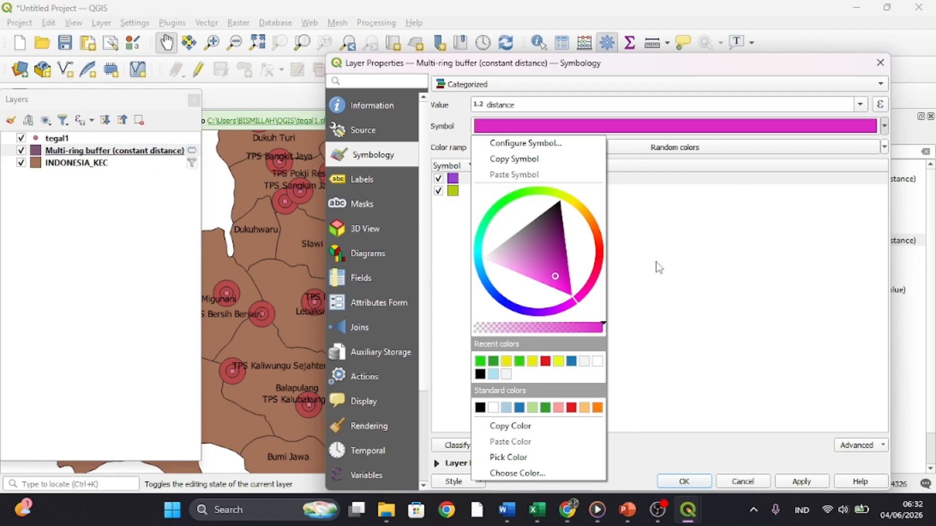
click(527, 361)
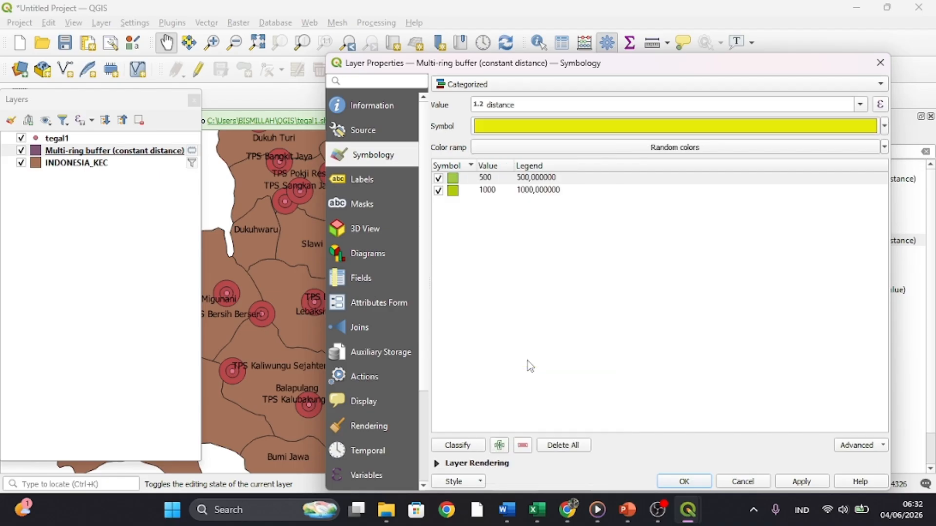
click(480, 193)
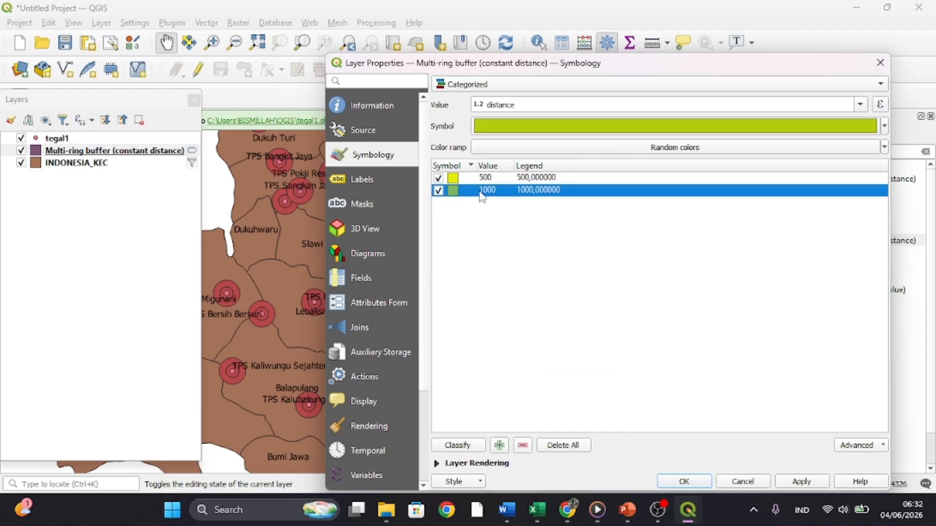
click(883, 126)
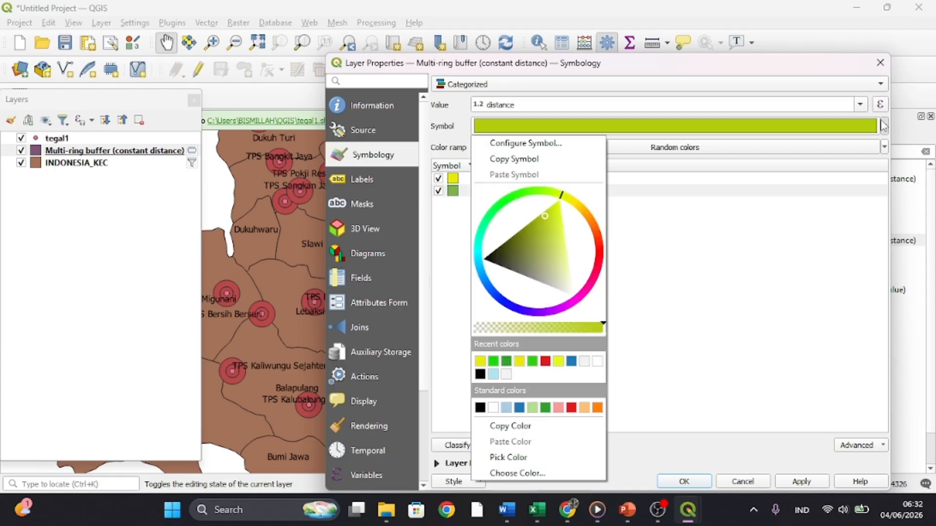
click(493, 362)
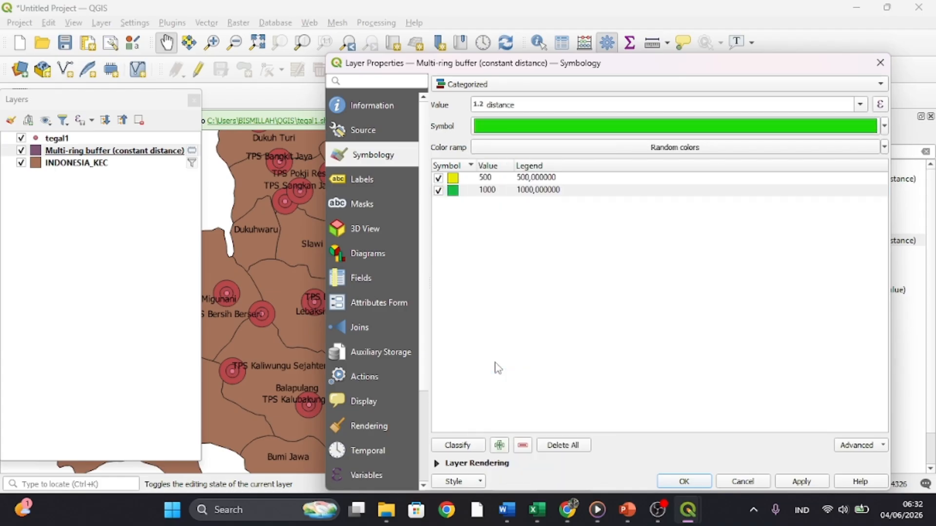
click(803, 482)
click(682, 481)
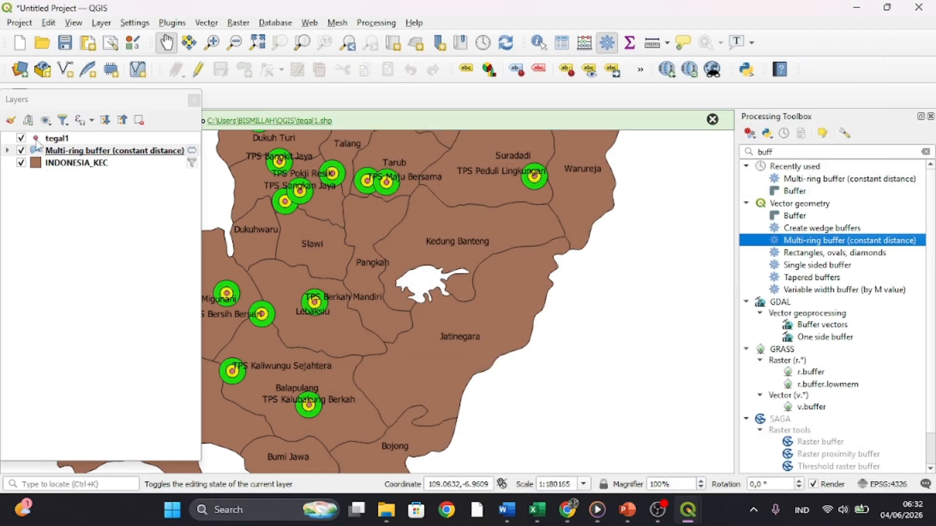
- Change the tegal1 point symbol to the dot red preset and confirm the layer's symbology
click(36, 138)
right_click(36, 138)
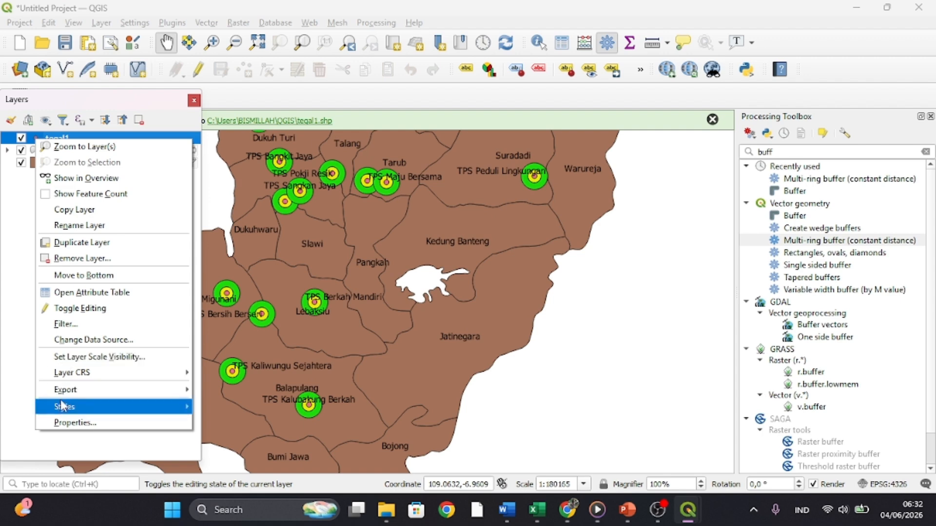
click(64, 423)
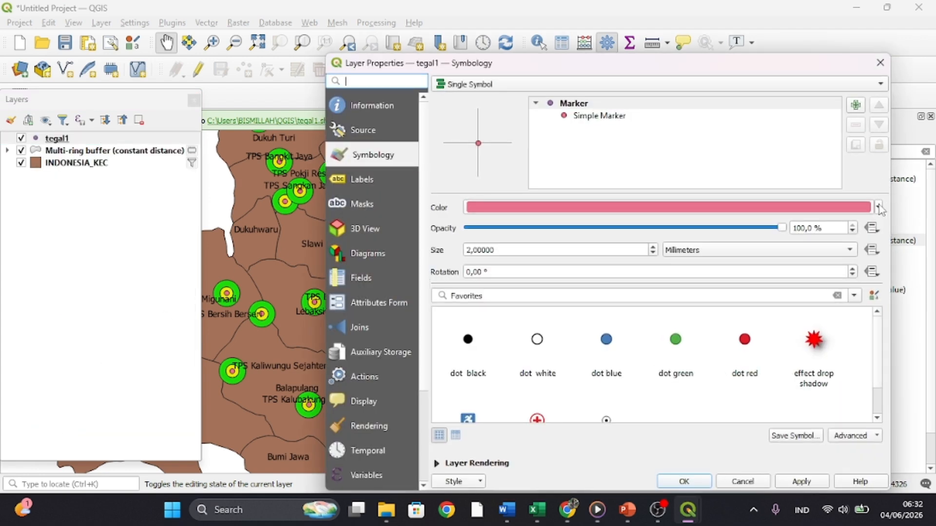
click(879, 208)
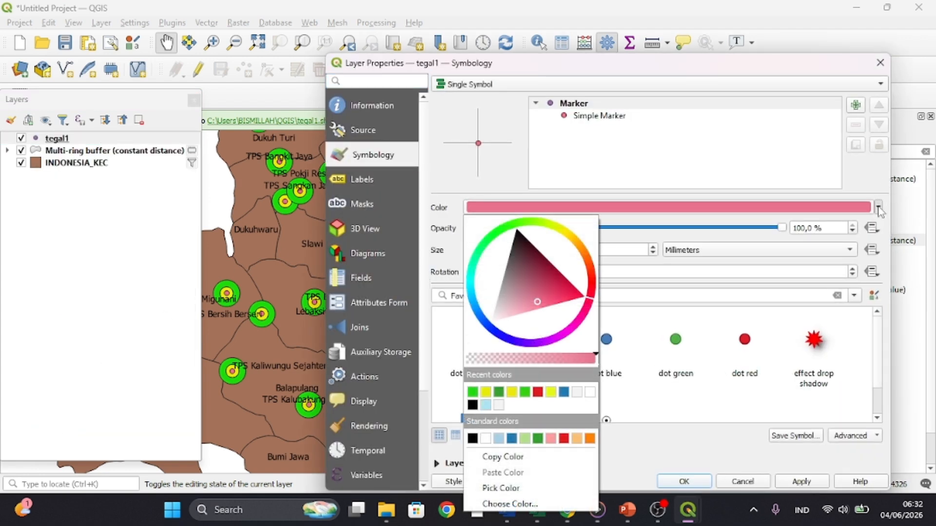
click(746, 340)
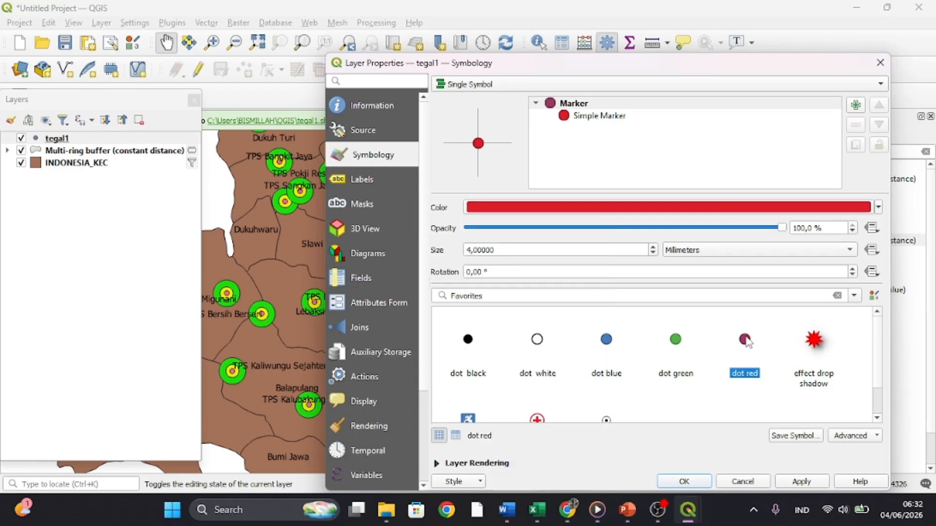
click(674, 483)
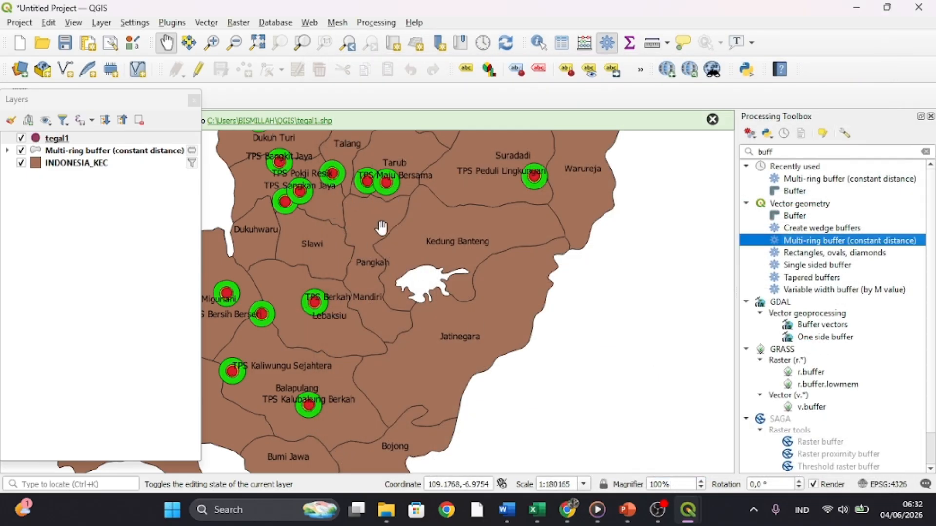
- Examine the red points and buffer rings at several scales and full extent, and expand the multi-ring buffer's distance classes
scroll(382, 228, down, 2)
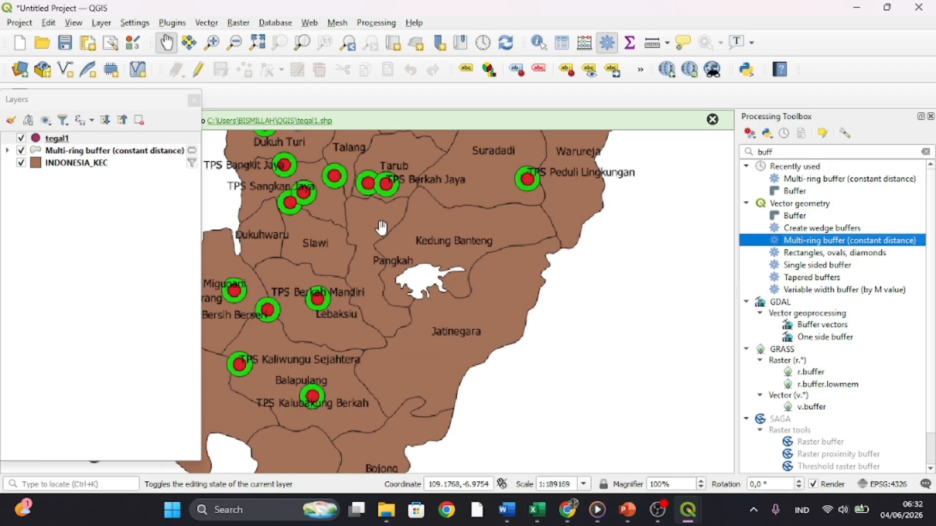
scroll(382, 228, up, 5)
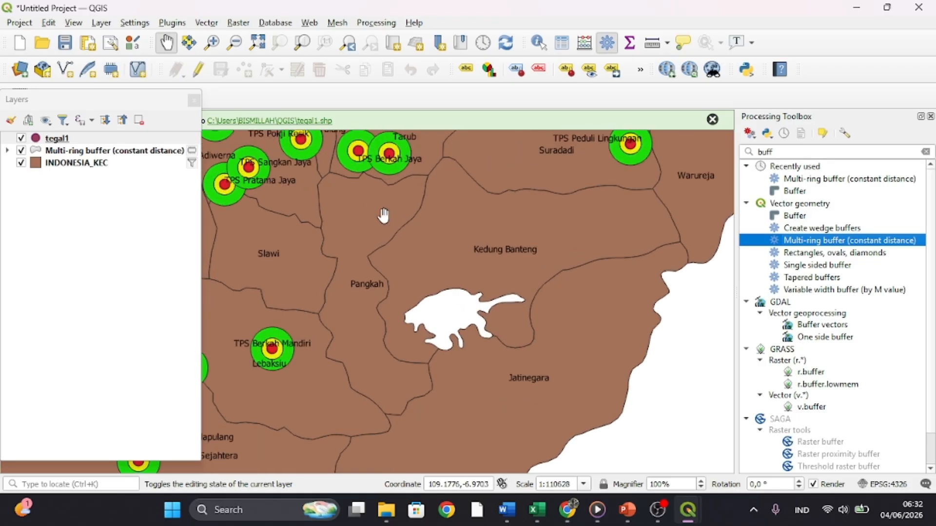
scroll(384, 216, up, 6)
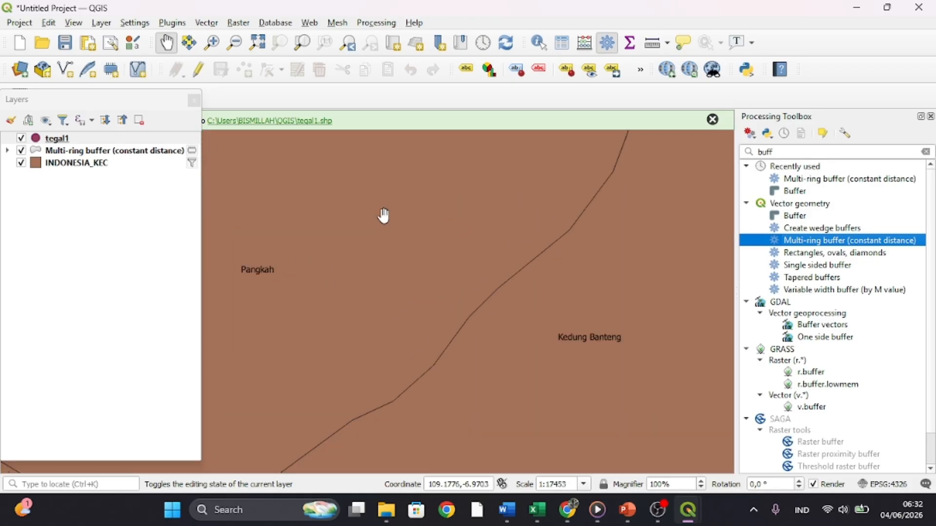
scroll(384, 216, down, 3)
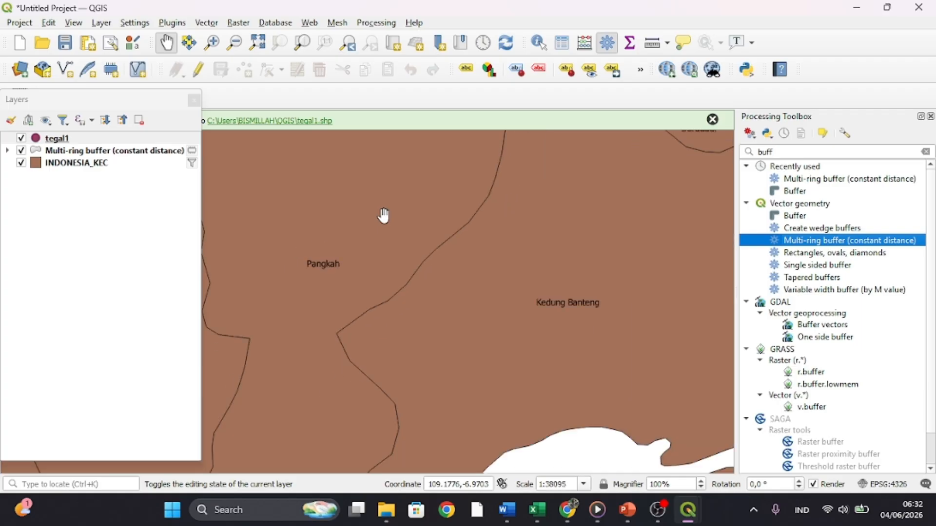
scroll(383, 215, down, 1)
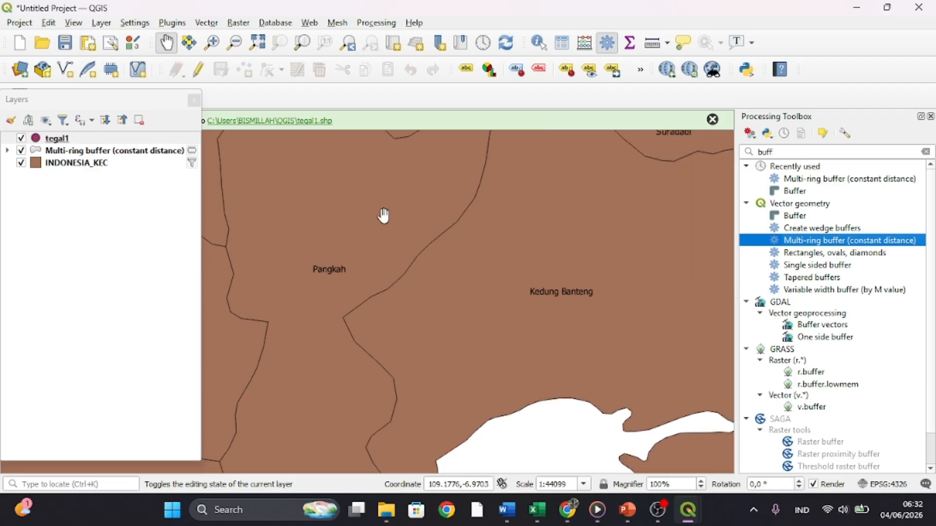
click(258, 45)
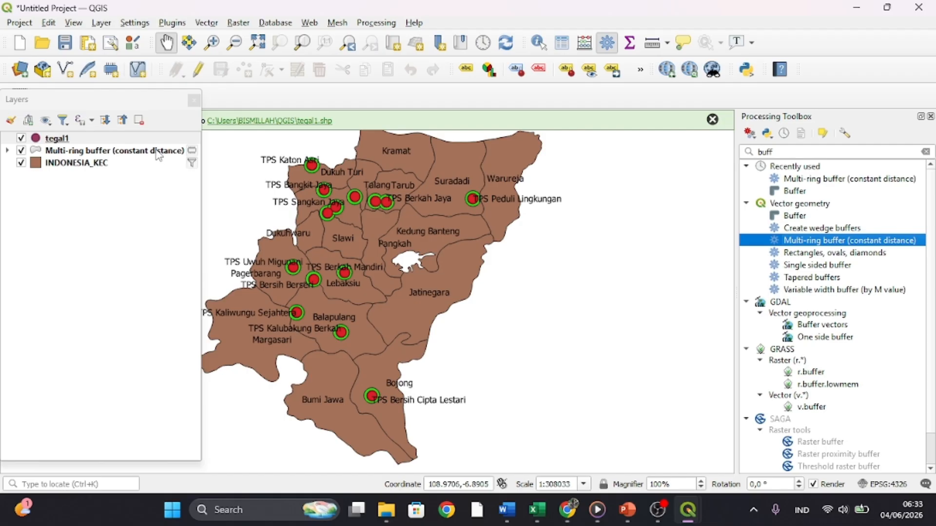
click(9, 151)
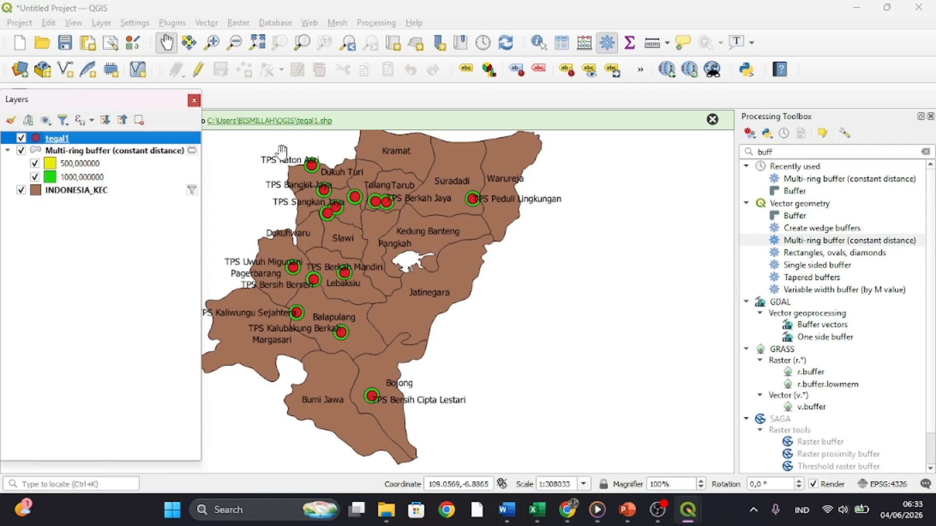
- Measure the yellow ring's radius in meters, from the TPS Katon Asri point to the ring's edge
scroll(302, 166, up, 2)
scroll(302, 166, up, 4)
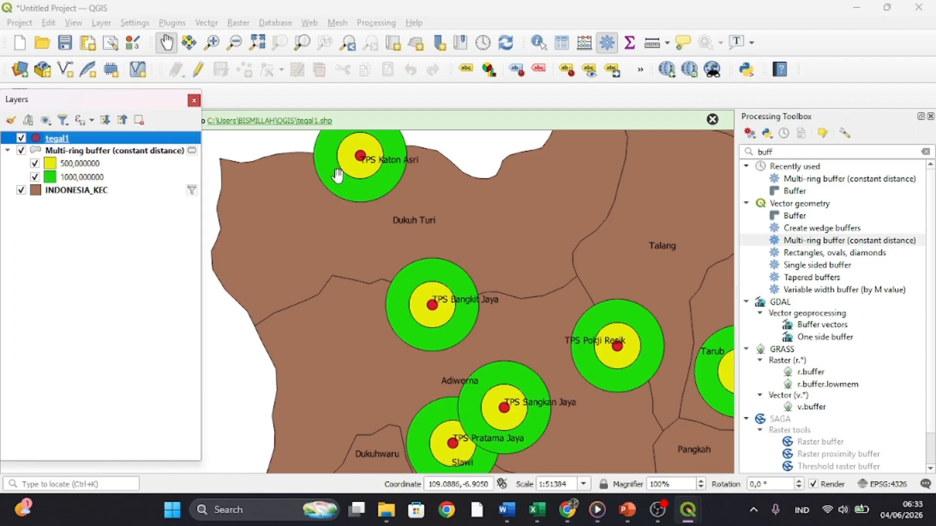
click(653, 44)
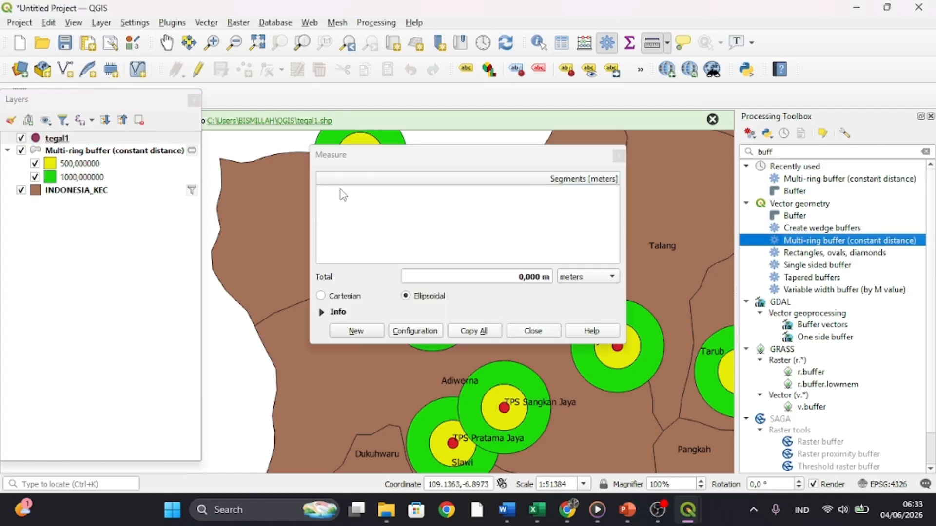
drag(402, 161, 534, 238)
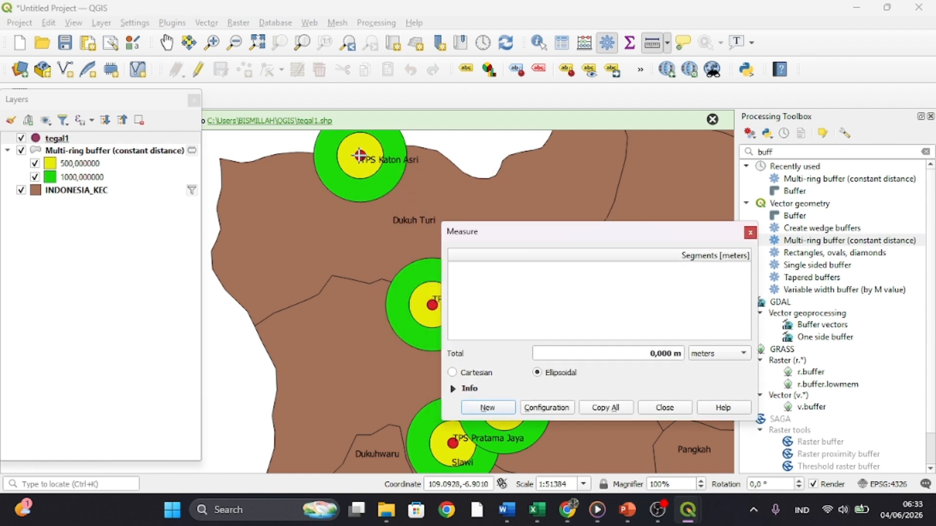
click(360, 155)
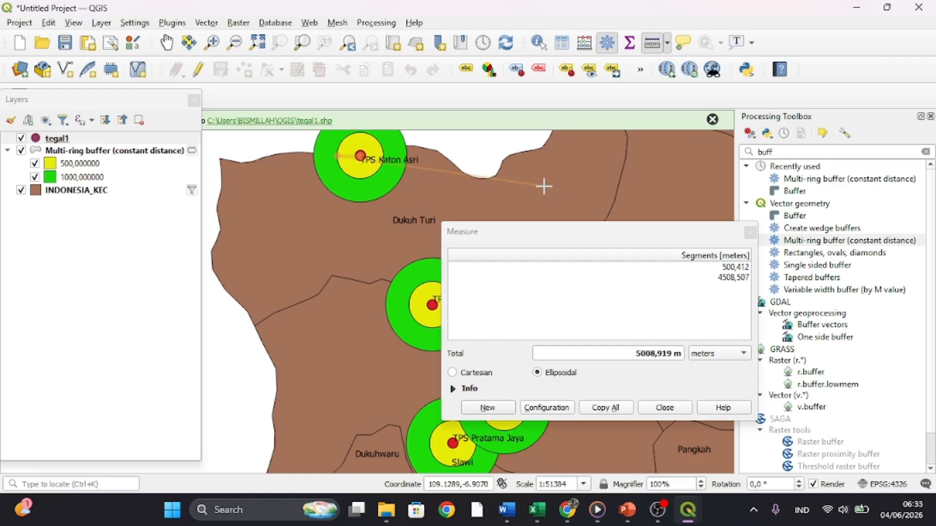
click(749, 233)
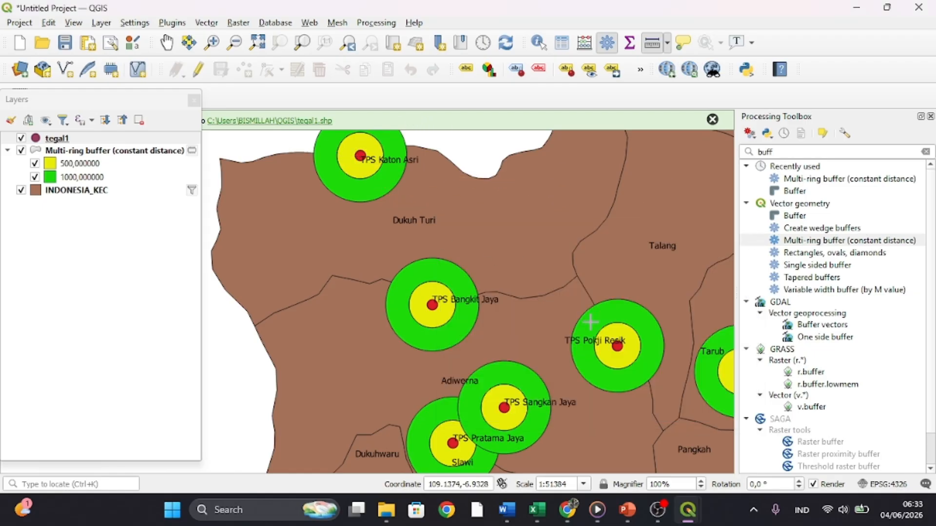
- At full map extent, hide and redisplay the multi-ring buffer layer to compare the map, and collapse its distance classes
scroll(592, 325, down, 1)
scroll(593, 325, down, 1)
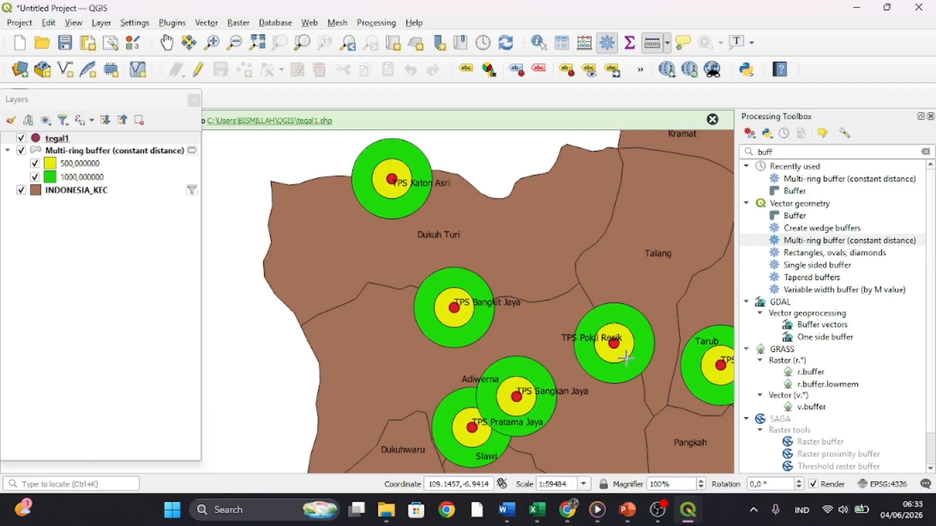
scroll(625, 358, down, 15)
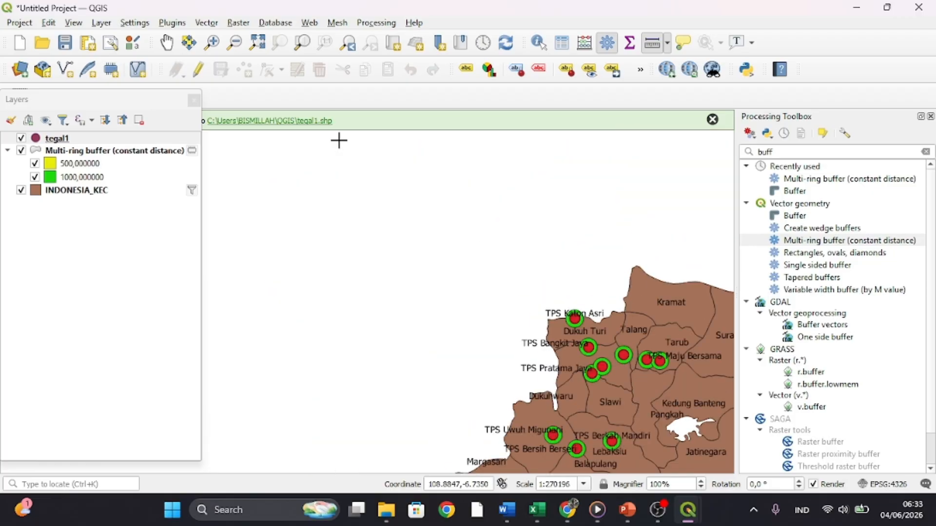
click(255, 48)
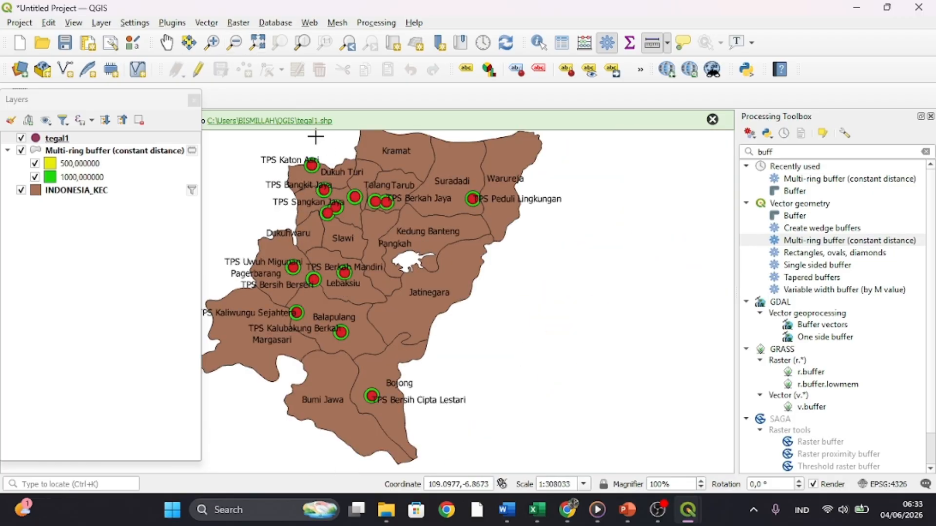
click(27, 167)
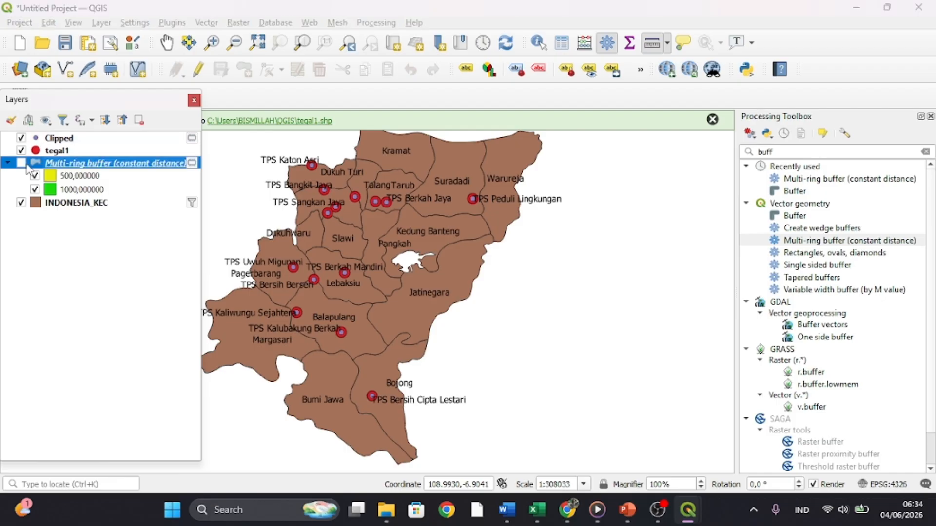
click(12, 165)
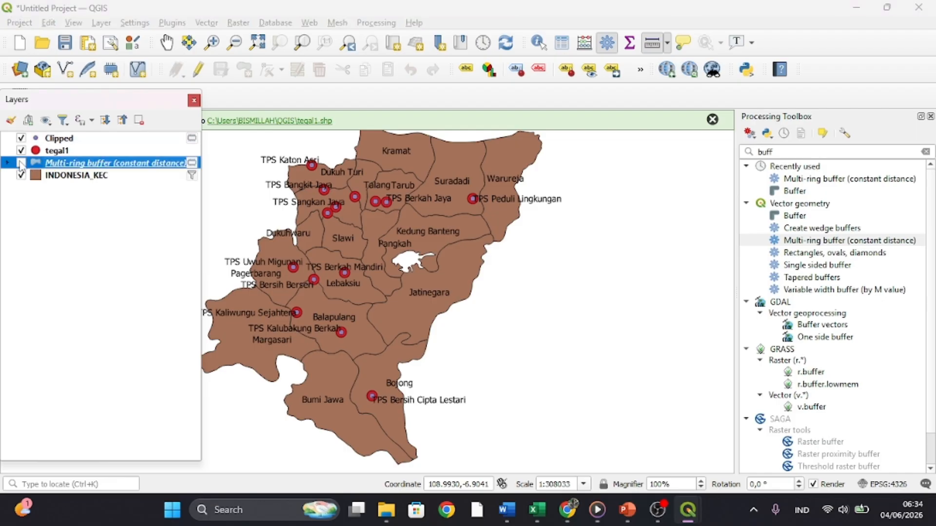
click(20, 164)
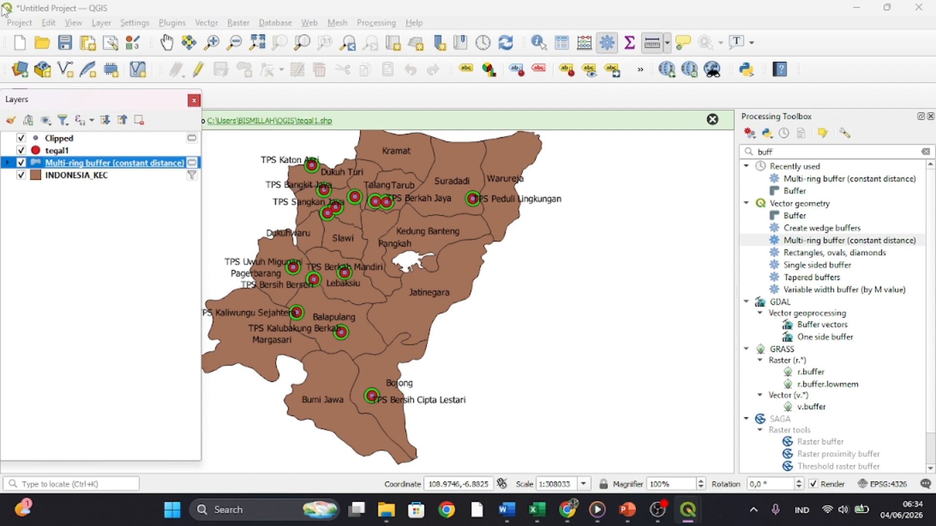
click(24, 25)
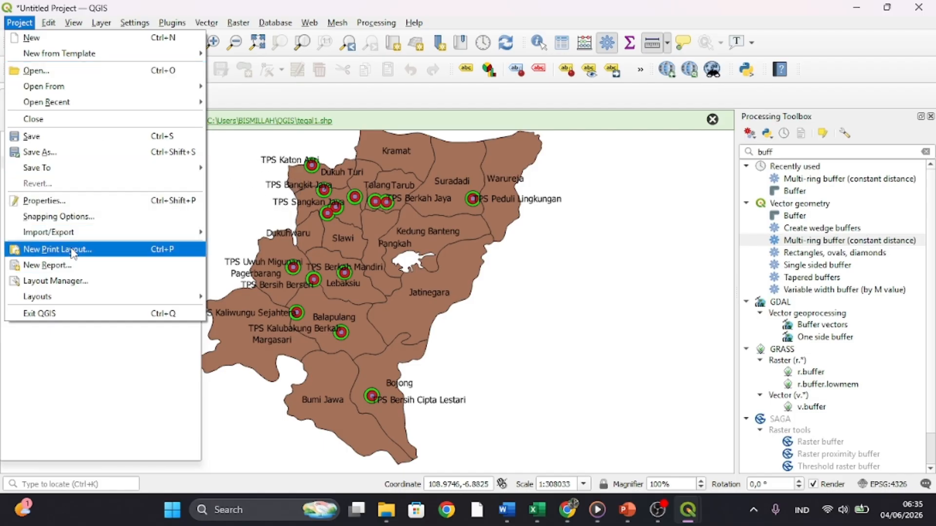
click(303, 175)
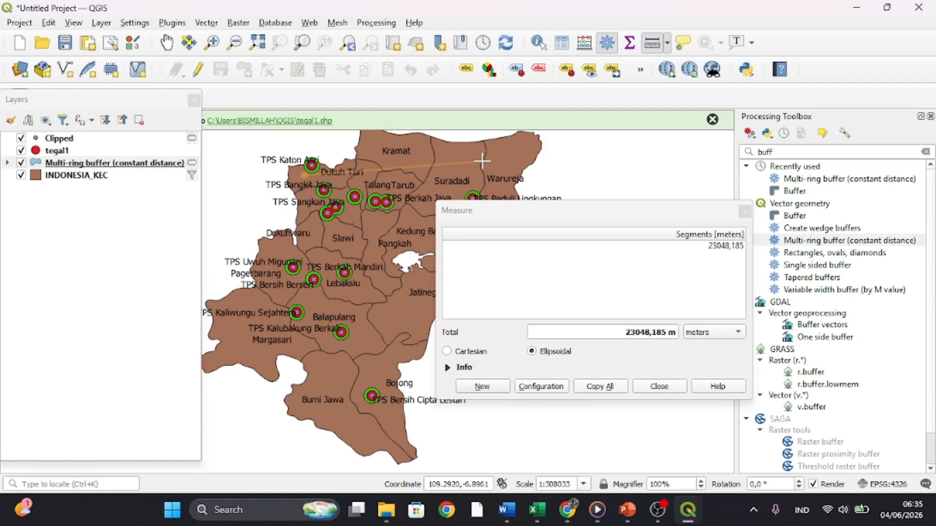
click(744, 211)
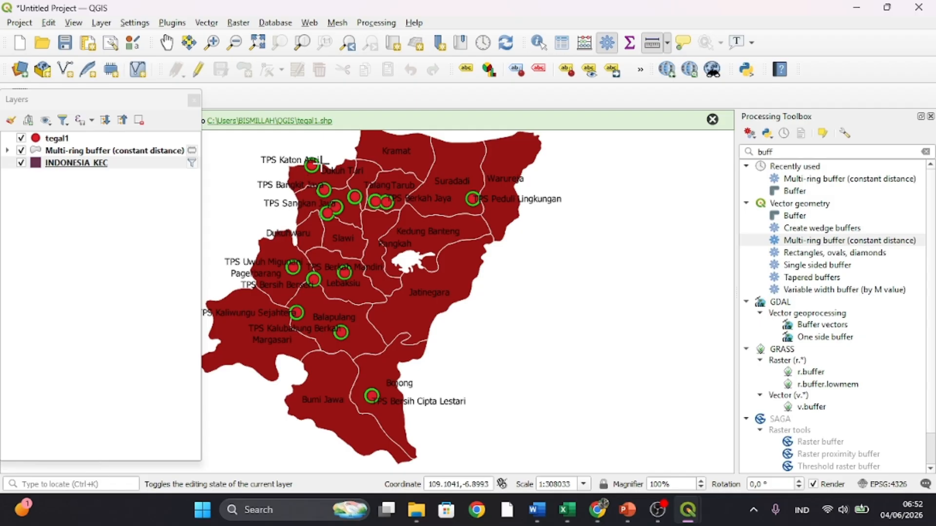
- Add the Google Satellite basemap from QuickMapServices beneath the existing layers
click(667, 69)
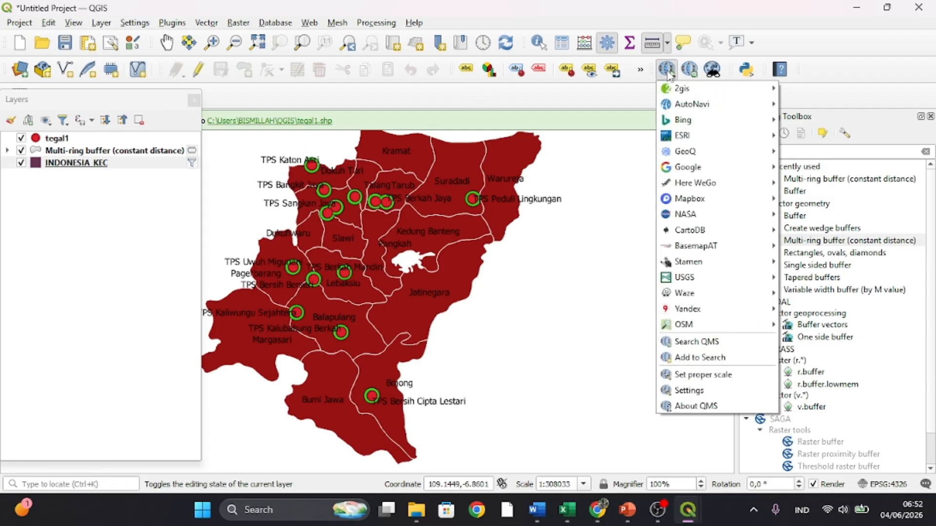
mouse_move(685, 172)
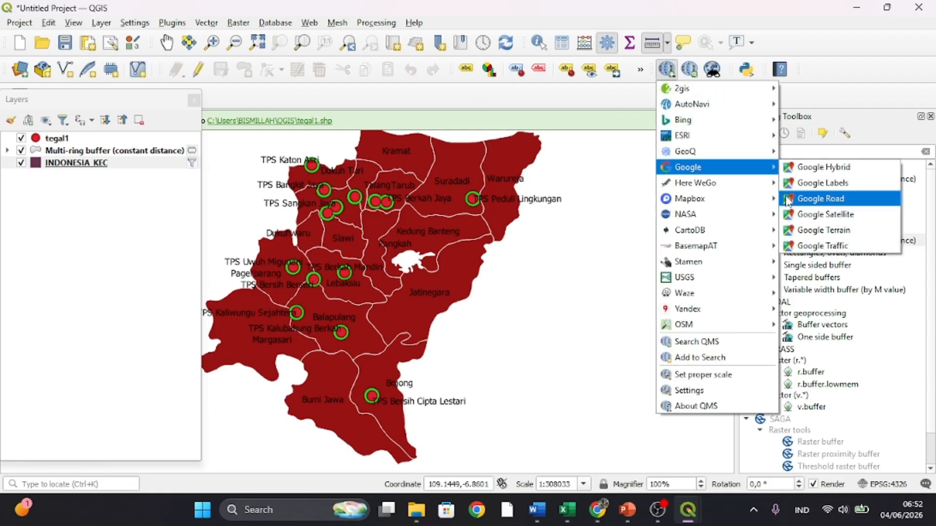
click(804, 214)
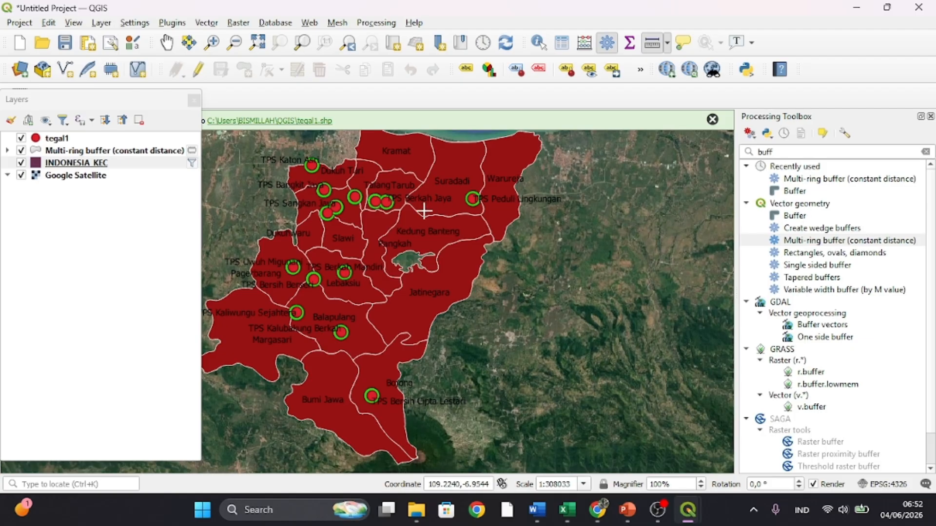
- Change the INDONESIA_KEC polygon symbol to the simple blue fill preset, and apply and confirm the symbology
click(49, 164)
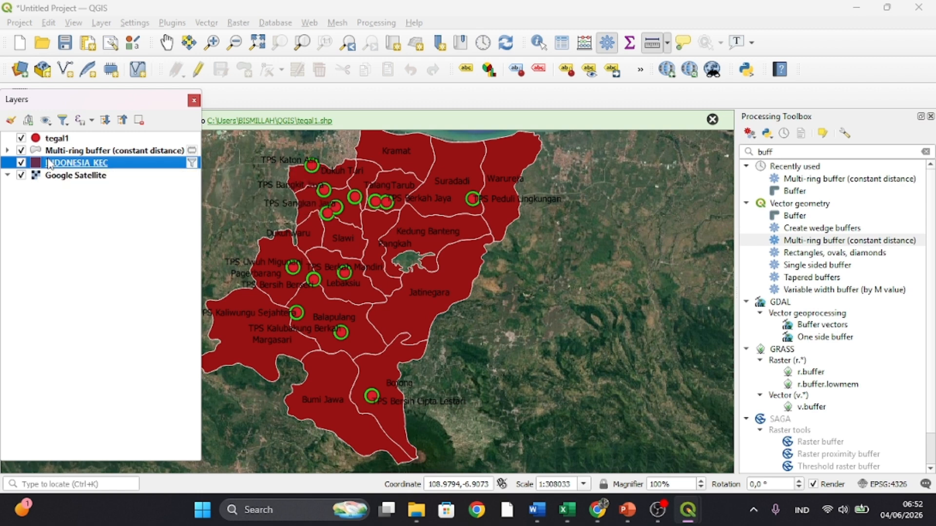
right_click(48, 164)
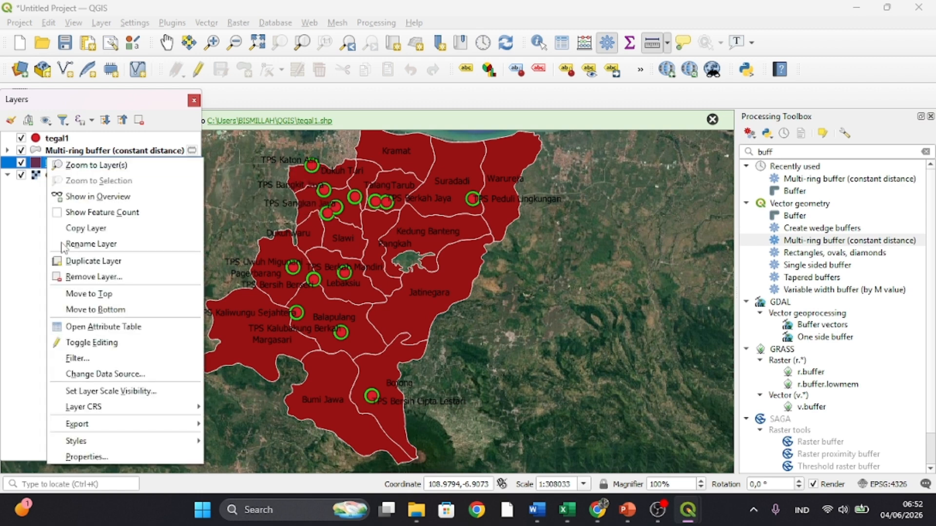
click(80, 457)
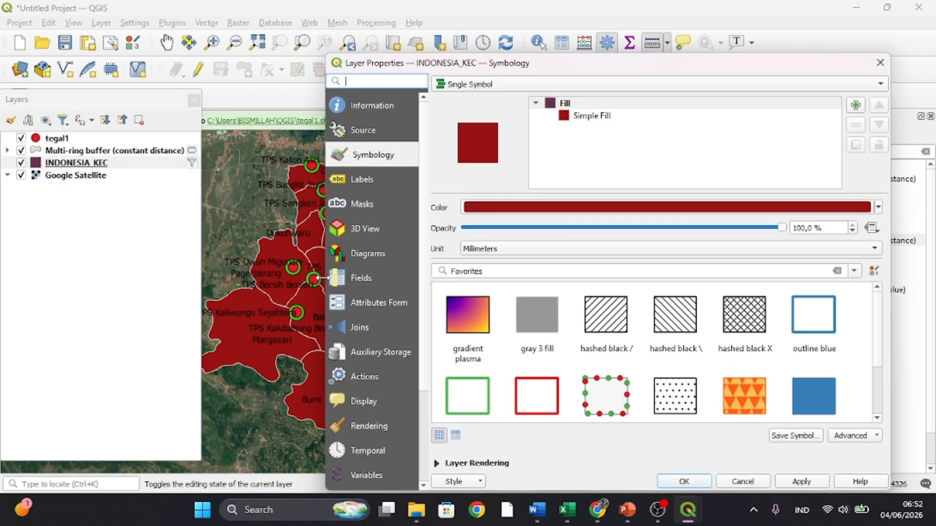
click(814, 392)
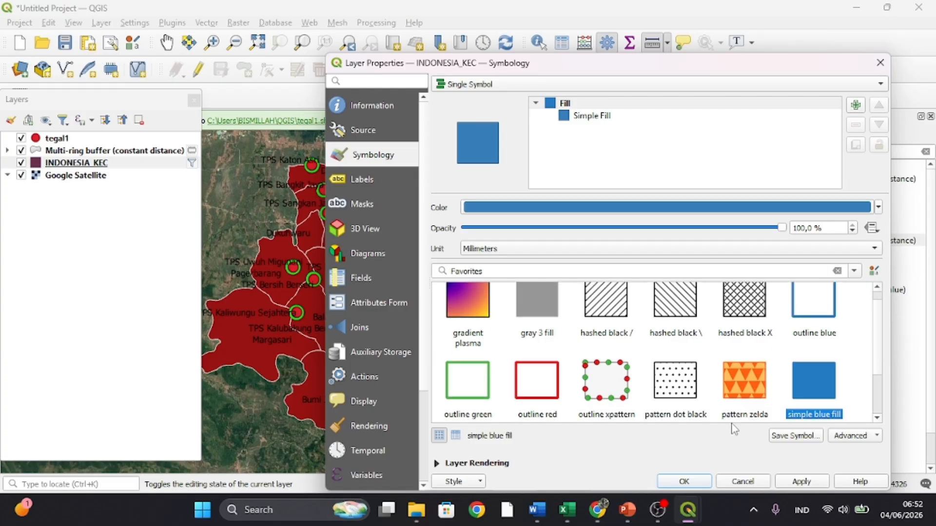
click(802, 482)
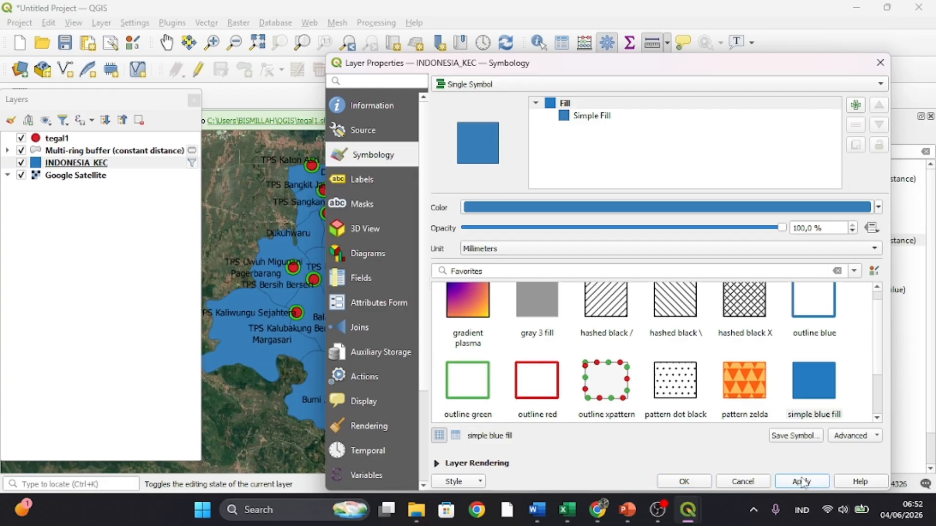
click(698, 486)
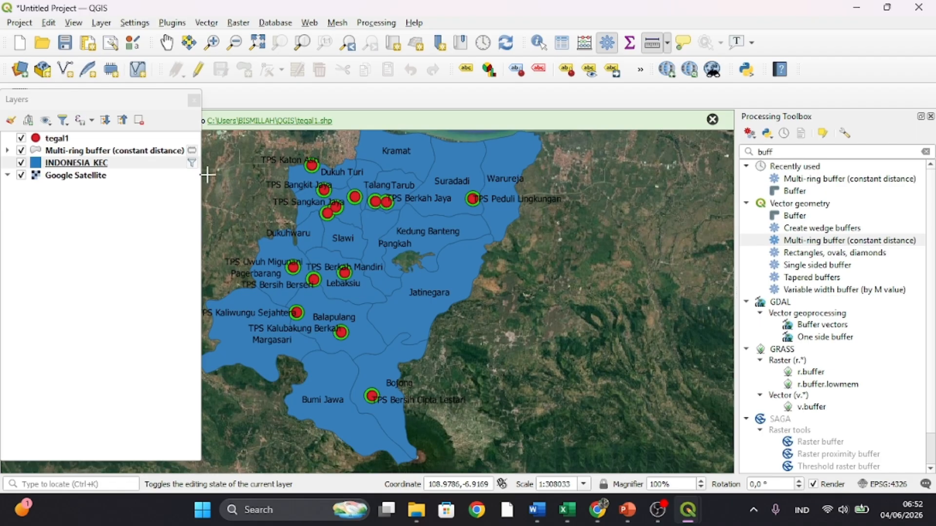
- Create a new print layout titled "tegal buffer"
click(24, 23)
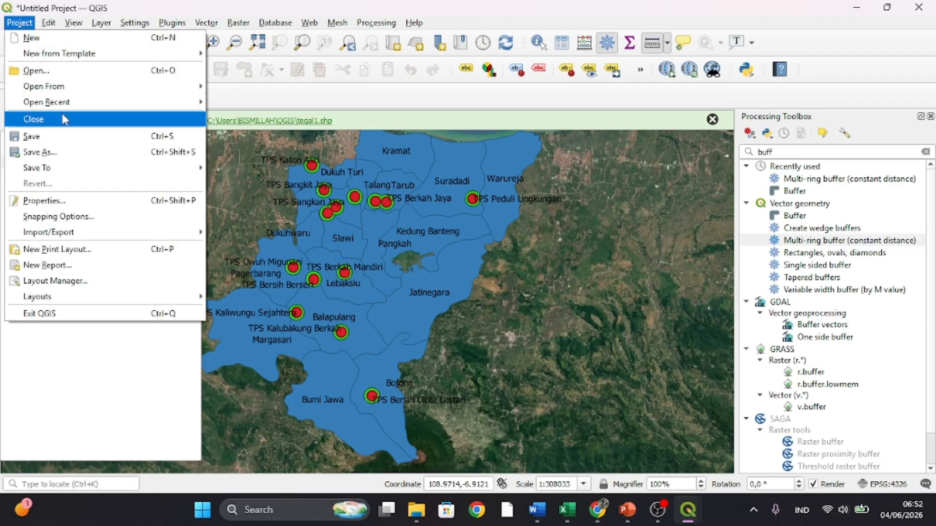
click(58, 253)
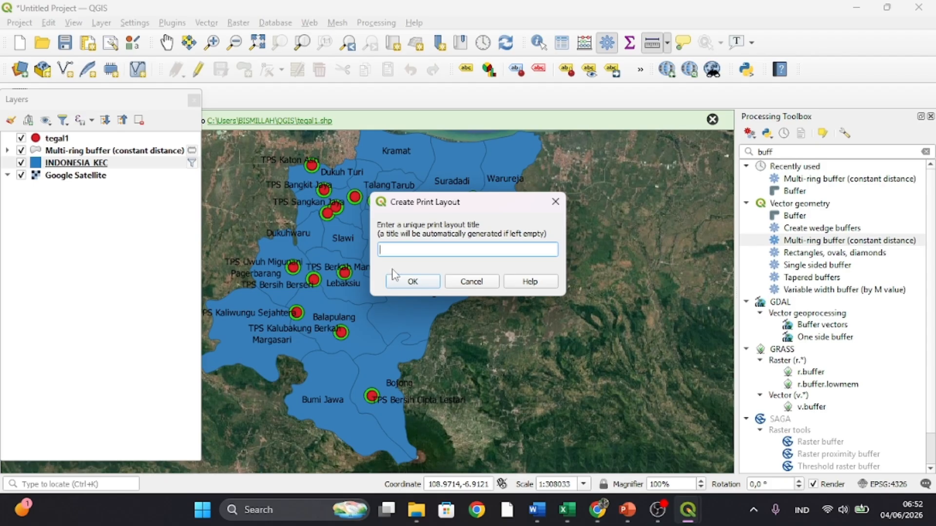
text(tegal buffer)
click(400, 283)
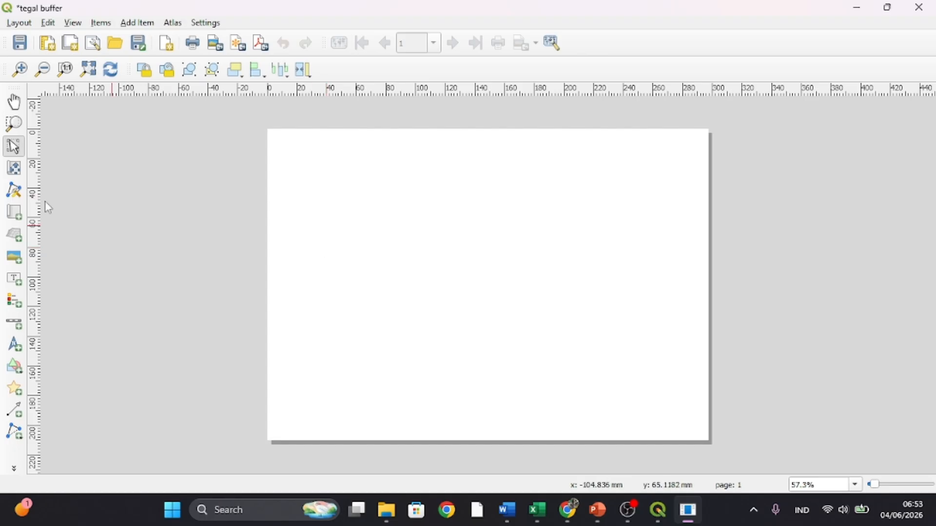
- Add a map covering nearly the whole layout page, and enlarge and shift its content so the Tegal polygons fill the page height
click(14, 213)
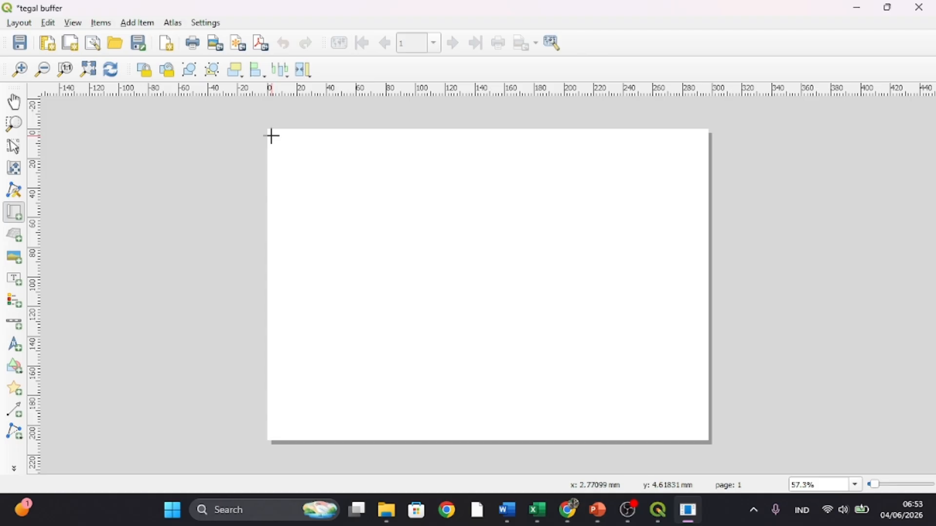
mouse_move(271, 135)
mouse_down()
mouse_move(612, 415)
mouse_move(660, 437)
mouse_move(700, 434)
mouse_up()
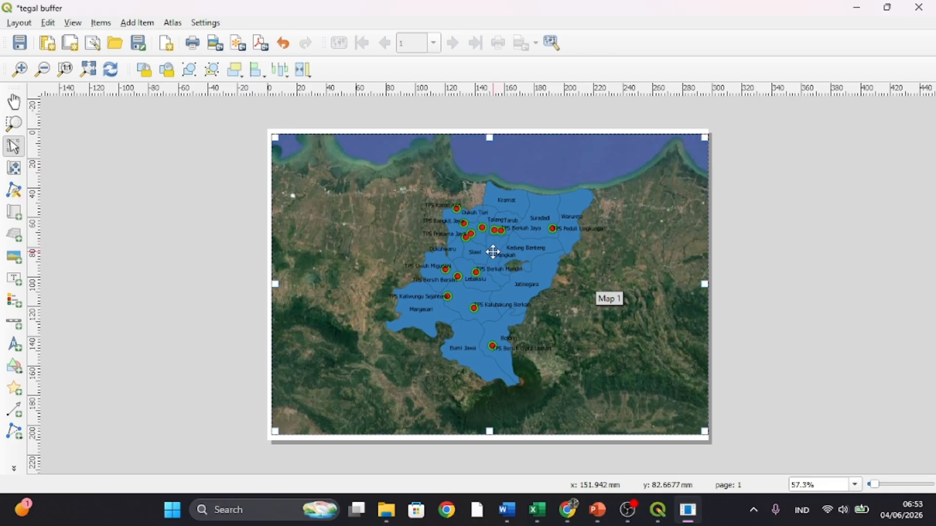
click(15, 172)
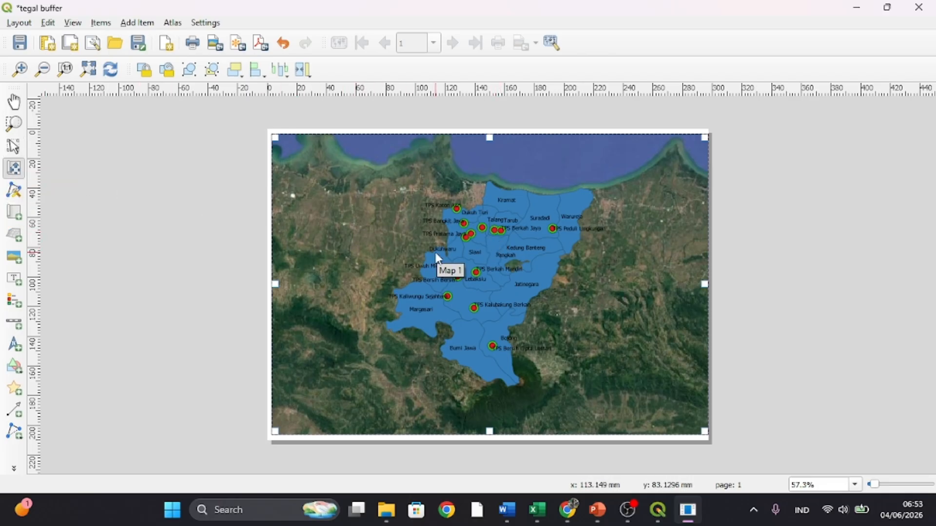
scroll(438, 255, up, 4)
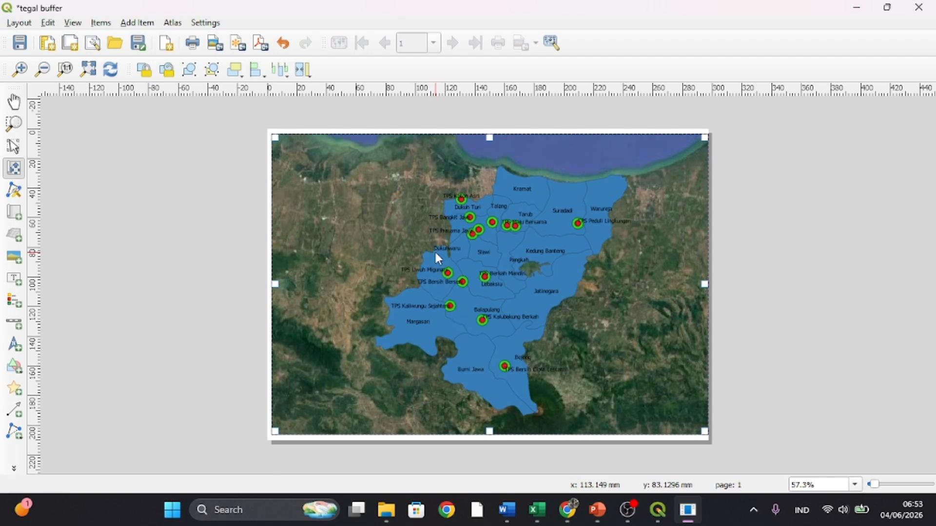
drag(492, 273, 470, 276)
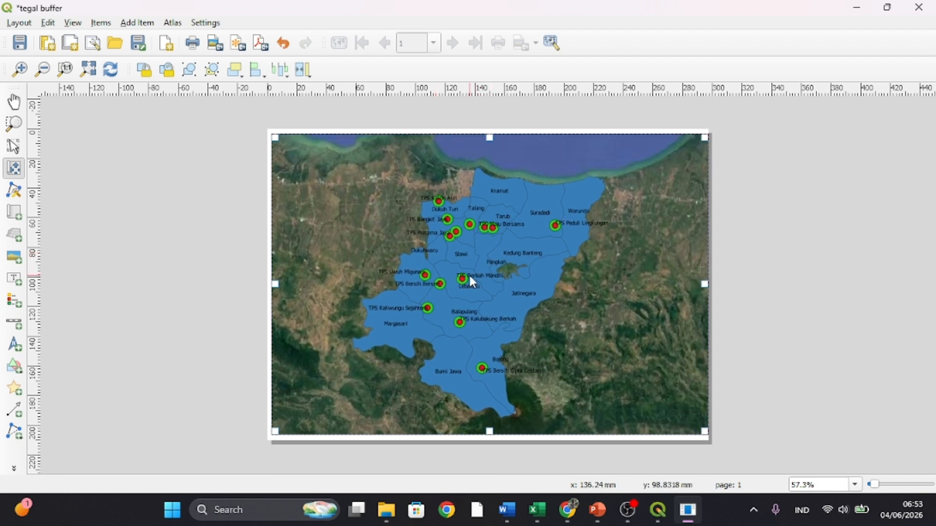
scroll(467, 280, up, 2)
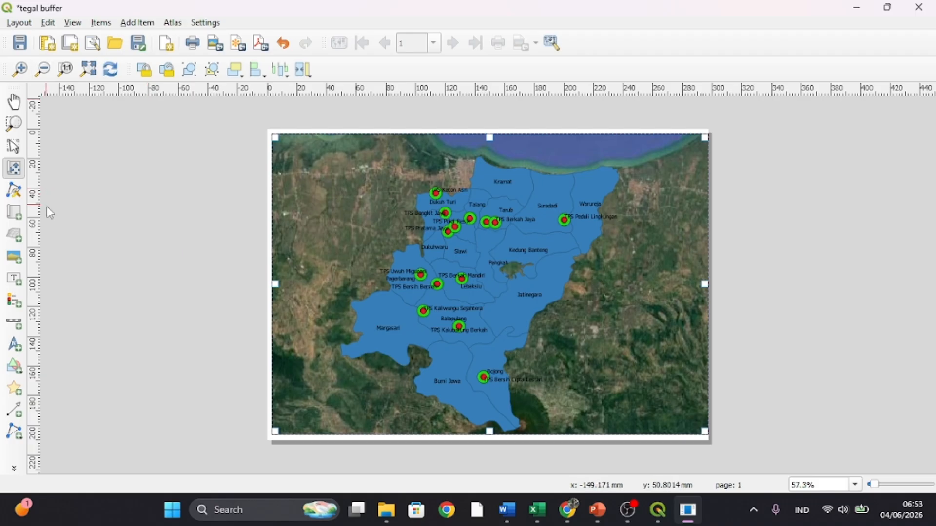
- Add a wide text label over the satellite imagery in the map's upper-left corner
click(15, 279)
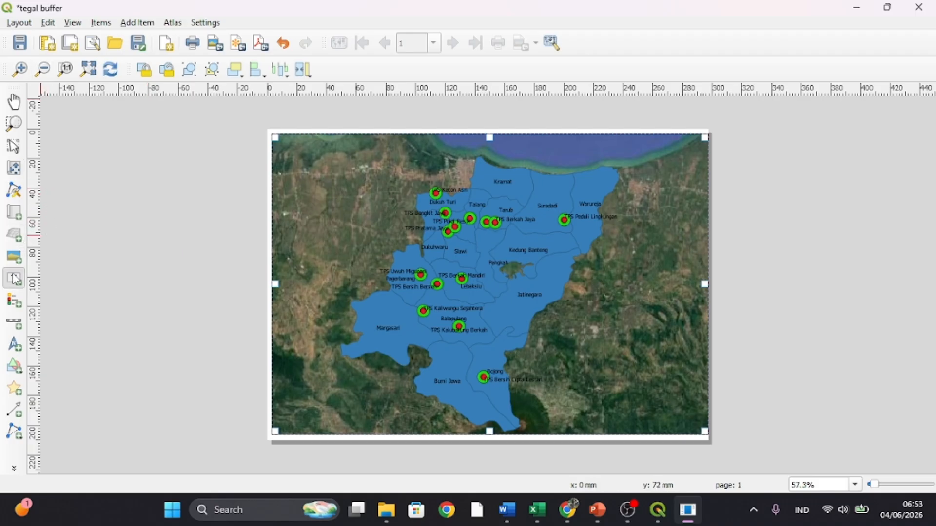
click(291, 149)
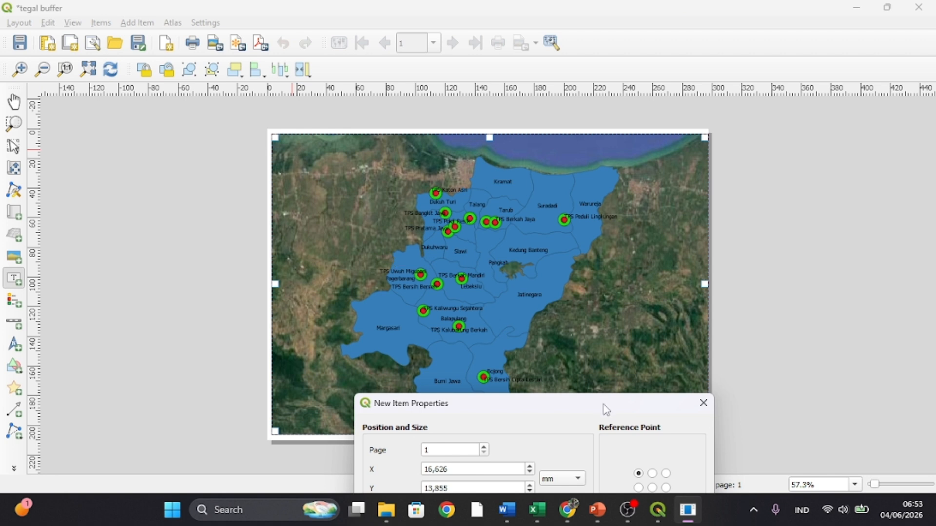
click(703, 403)
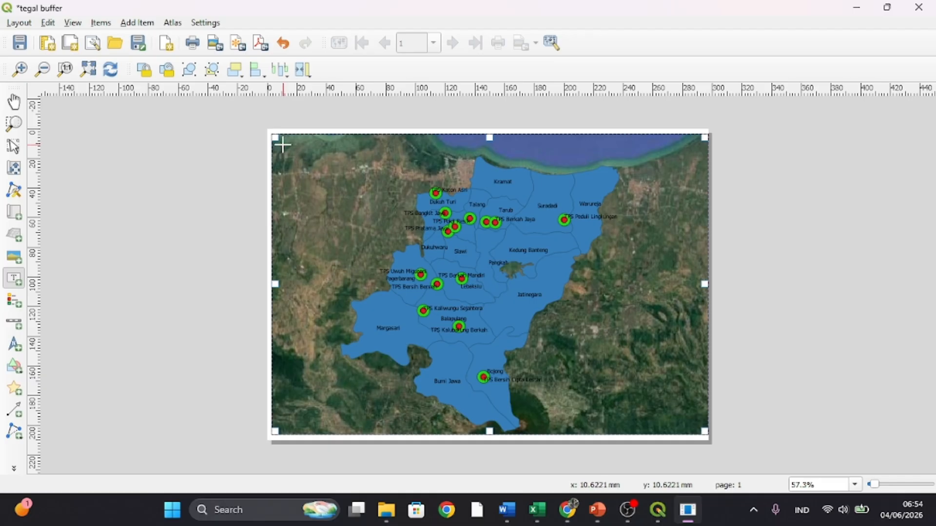
drag(283, 145, 412, 169)
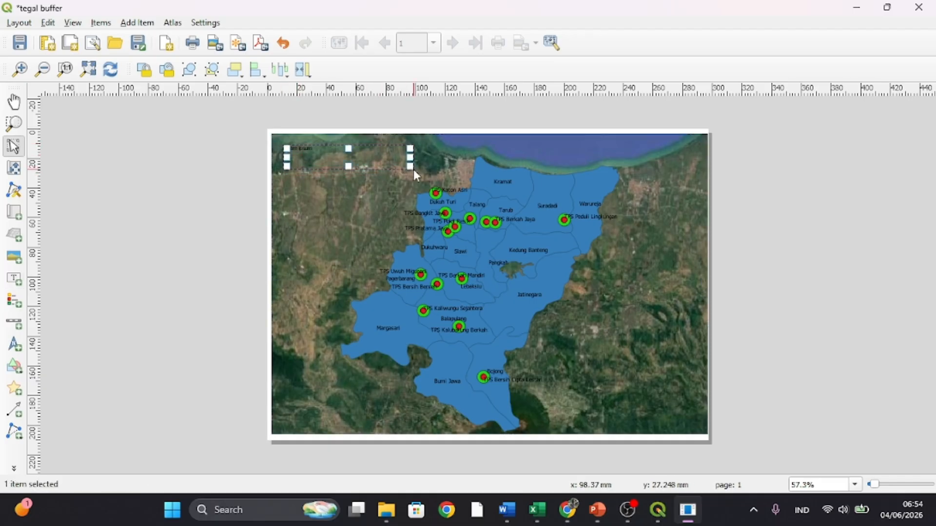
- Replace the label's placeholder text with "PETA BUFFER SUBZONE TPS" and "DI KAB. TEGAL" on two lines
right_click(316, 156)
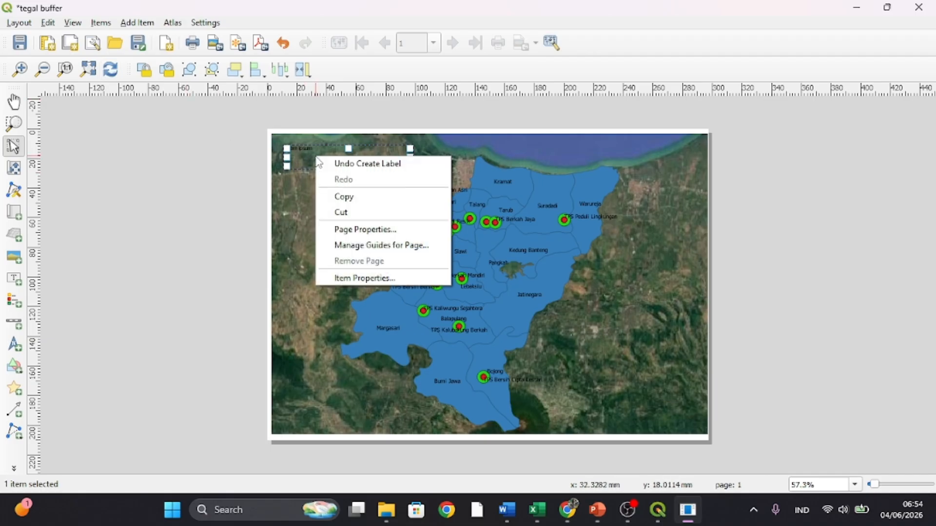
click(352, 278)
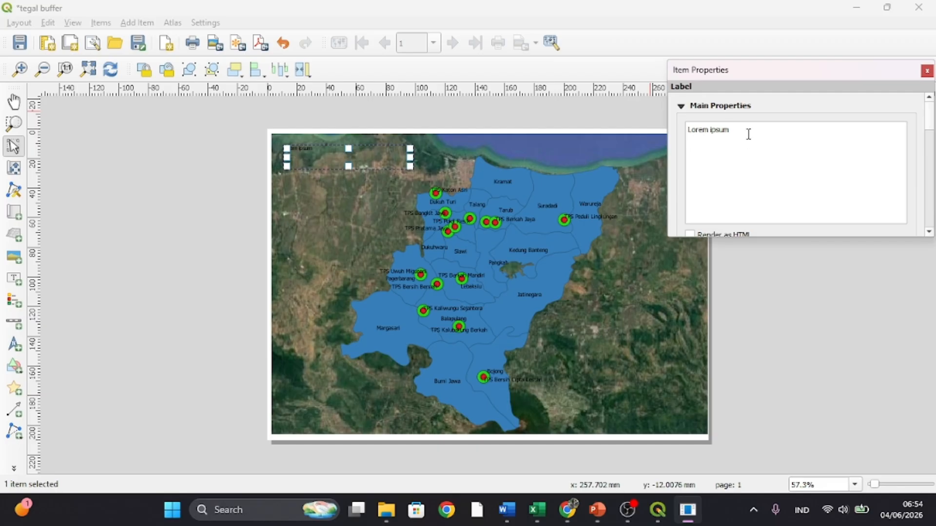
key(BackSpace)
key(BackSpace)
key(BackSpace)
key(BackSpace)
key(BackSpace)
key(BackSpace)
key(BackSpace)
key(BackSpace)
key(BackSpace)
key(BackSpace)
key(BackSpace)
text(P)
text(E)
text(TA BUFFER)
text( SO)
text(PX)
text(ON)
key(BackSpace)
text(U)
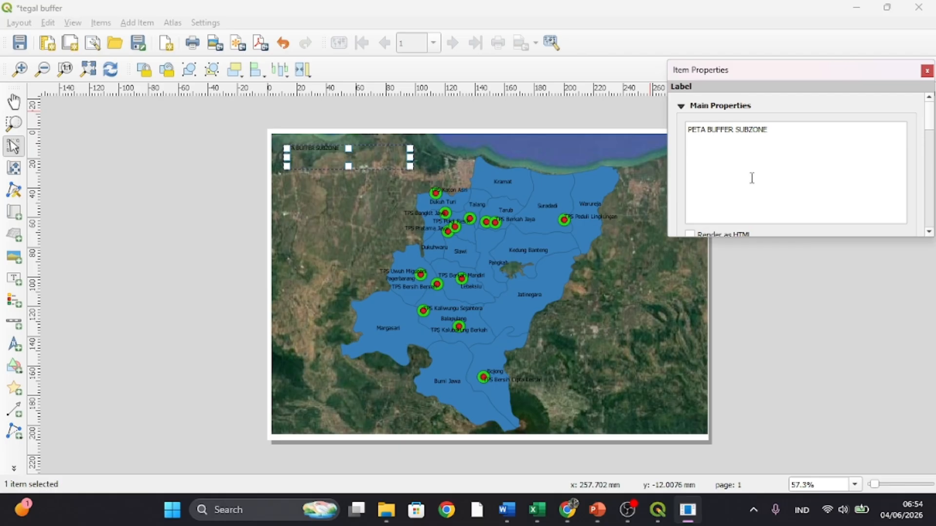
text(T)
text( TPS)
key(Return)
text(DI KAB. TEGAL)
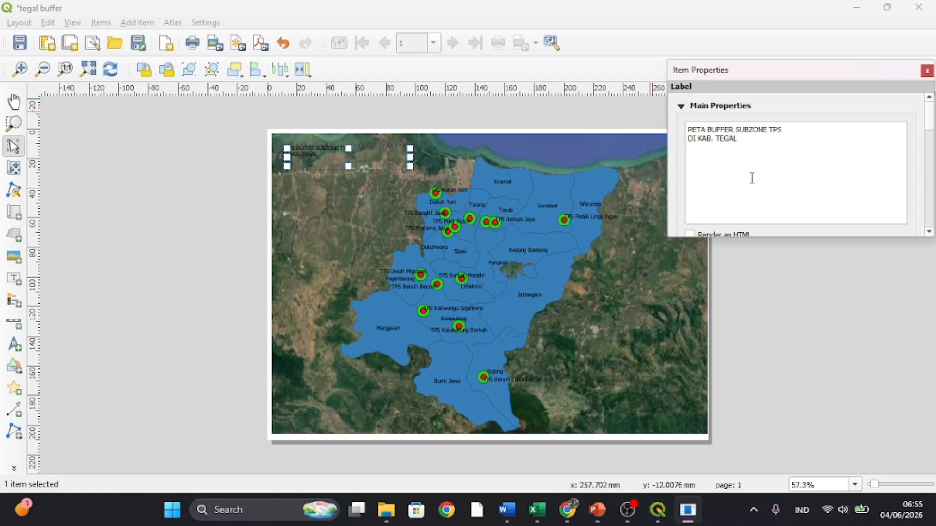
- Set the title label's font size to 19 pt
scroll(788, 173, down, 3)
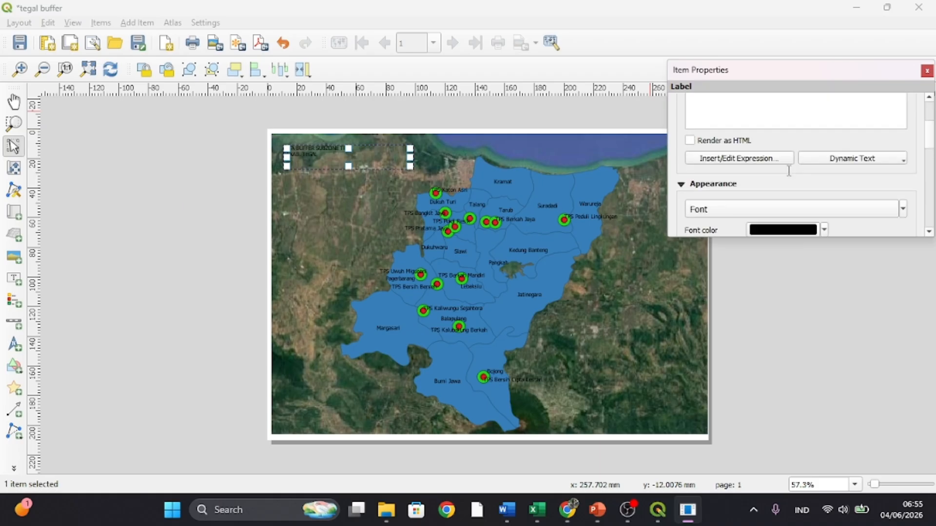
scroll(789, 172, down, 5)
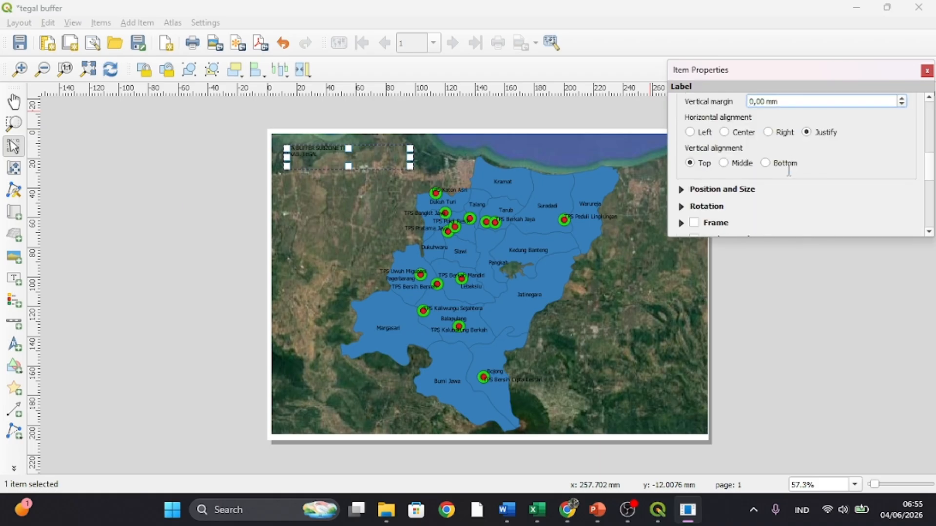
scroll(788, 170, down, 3)
scroll(789, 170, up, 8)
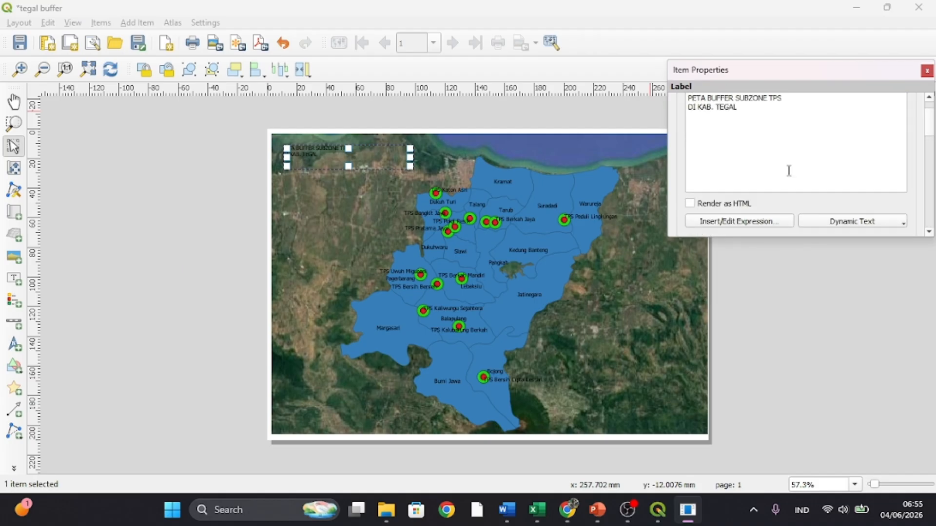
scroll(788, 171, down, 3)
scroll(786, 169, up, 2)
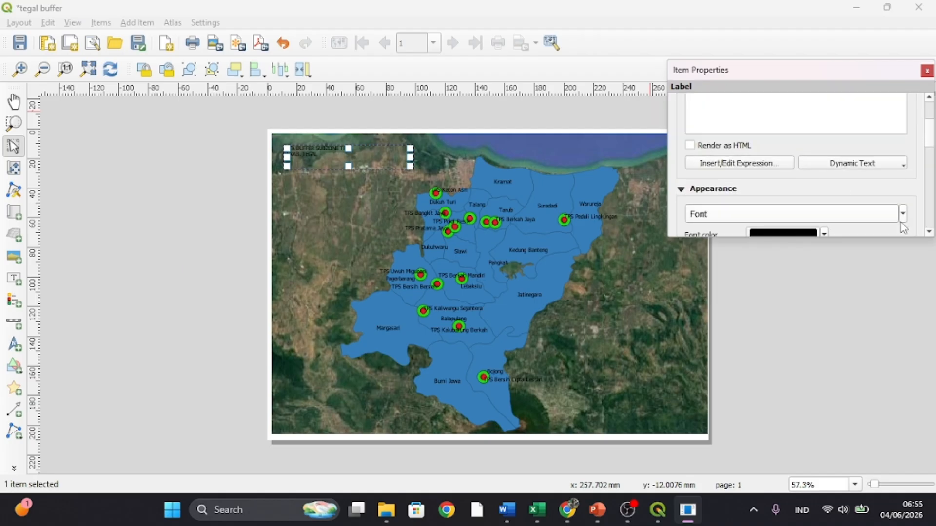
click(903, 214)
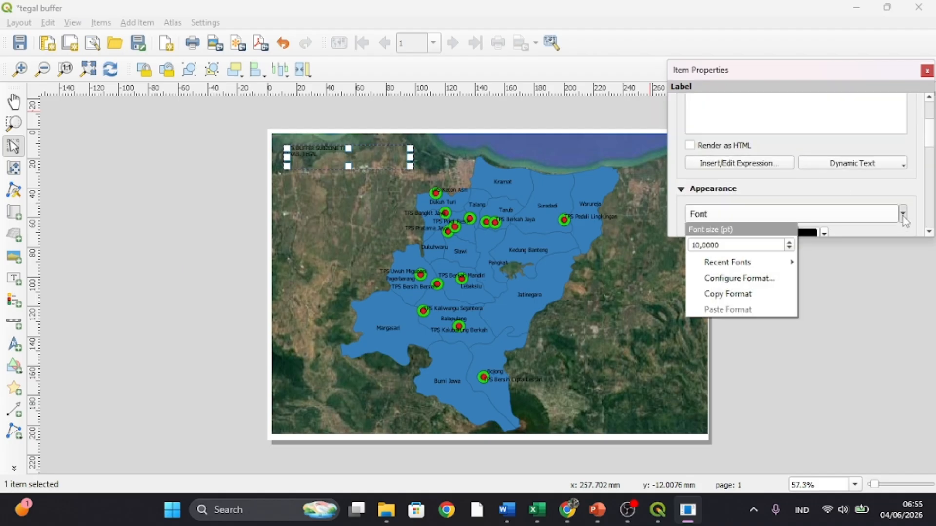
click(789, 243)
click(789, 244)
click(789, 244)
click(789, 243)
click(789, 243)
click(789, 244)
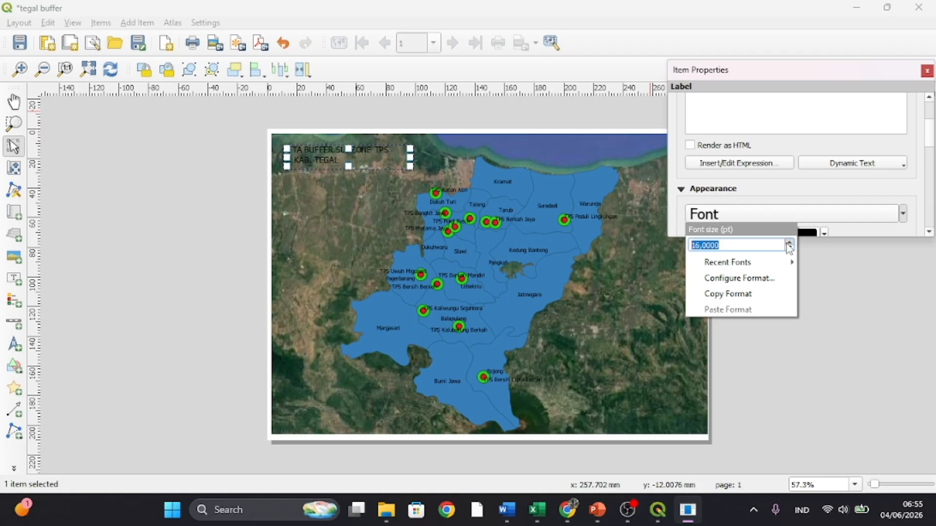
click(789, 242)
click(789, 243)
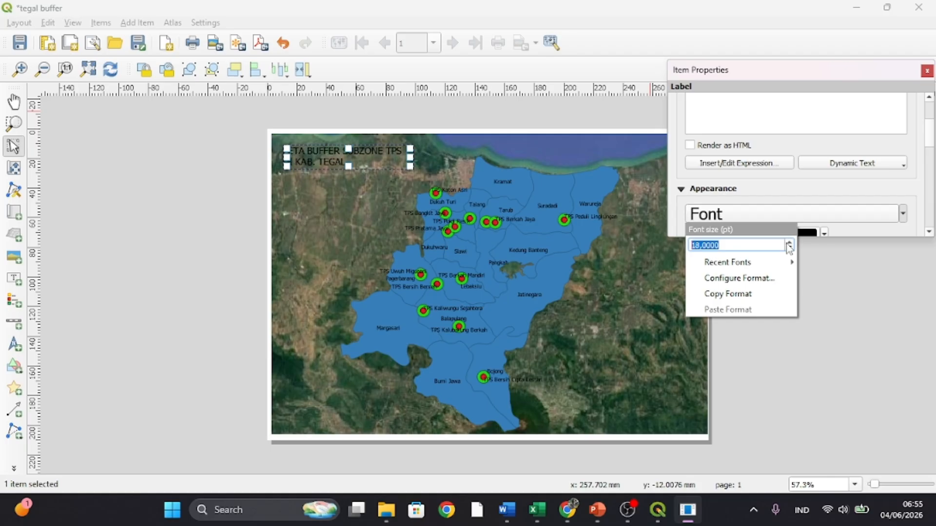
click(789, 243)
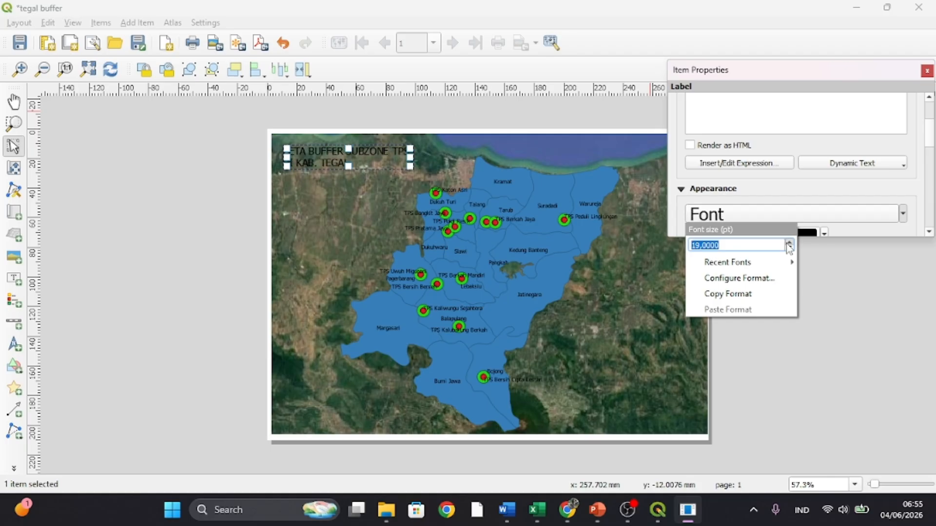
click(837, 290)
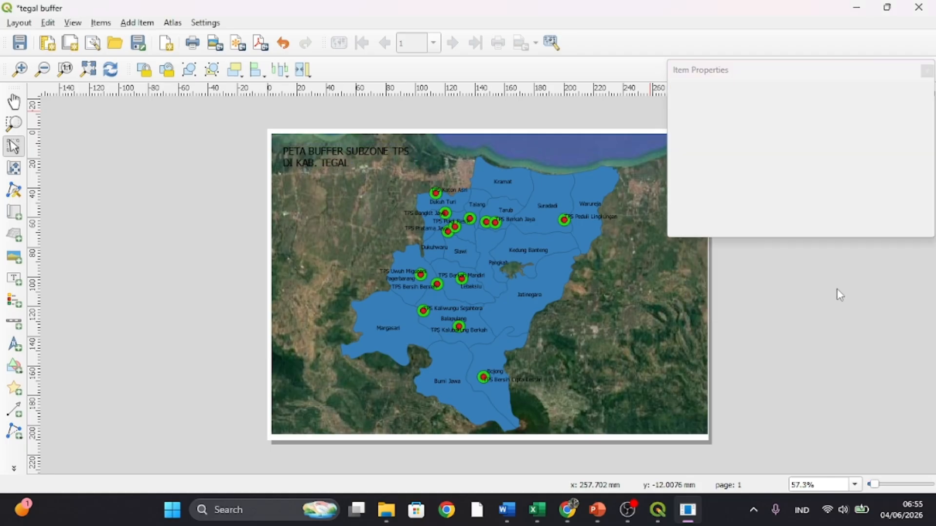
- Set the title label's horizontal alignment to Center and close its item properties
click(325, 153)
scroll(750, 161, down, 5)
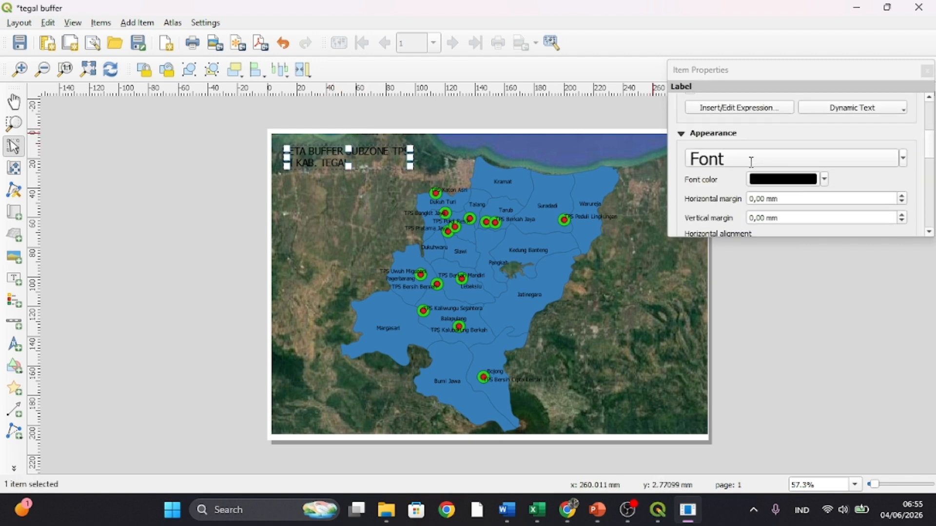
scroll(850, 185, down, 1)
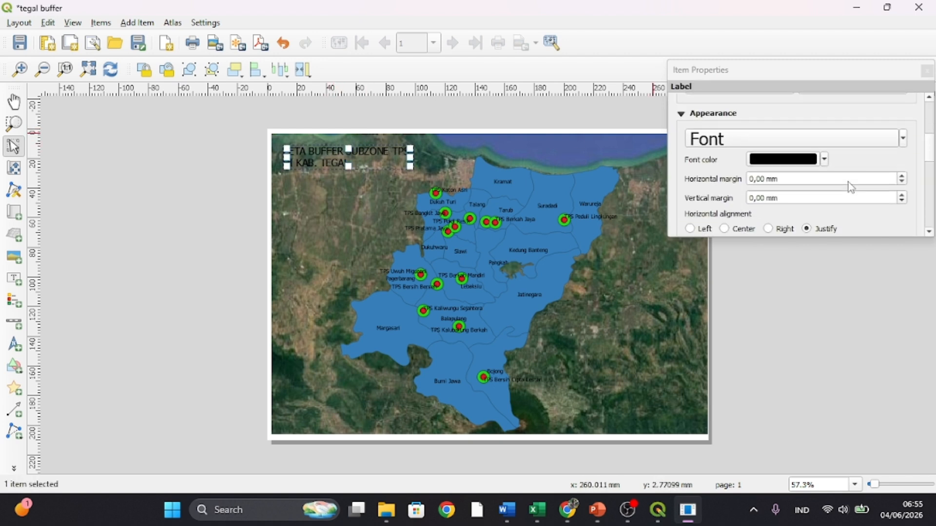
scroll(849, 183, down, 2)
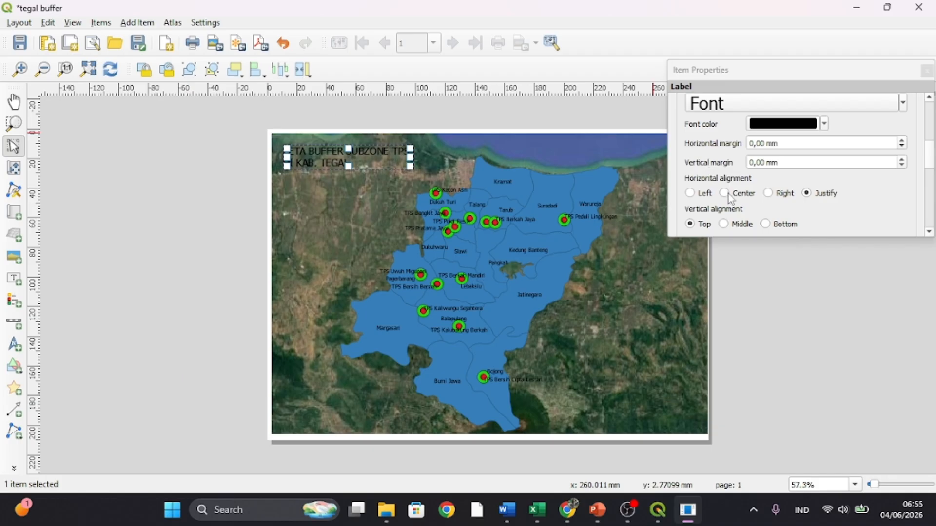
click(726, 193)
click(814, 280)
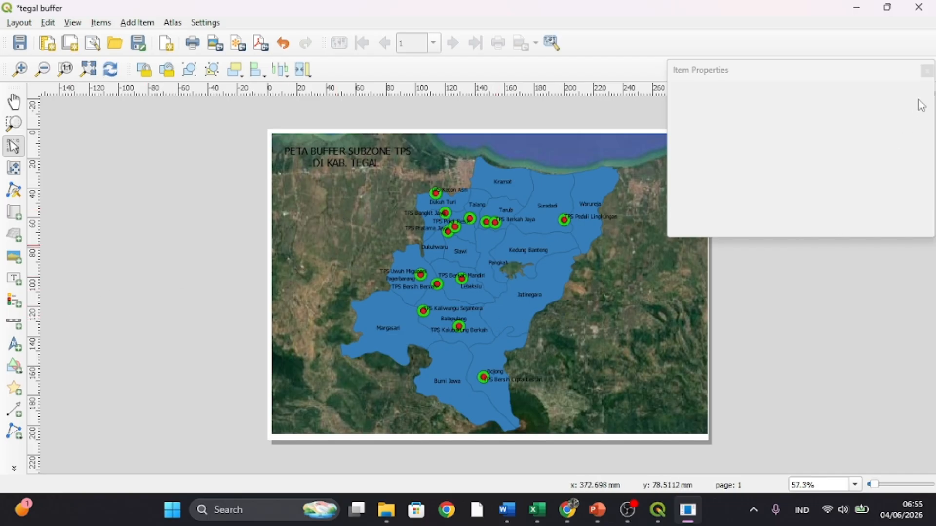
click(926, 71)
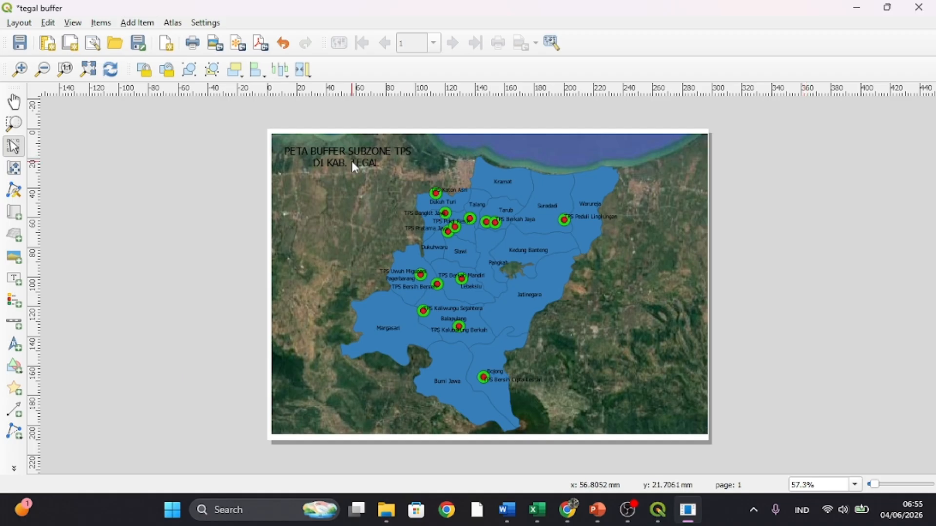
- Add a north arrow in the map's upper-right area, east of the Tegal polygons, and select it
click(13, 344)
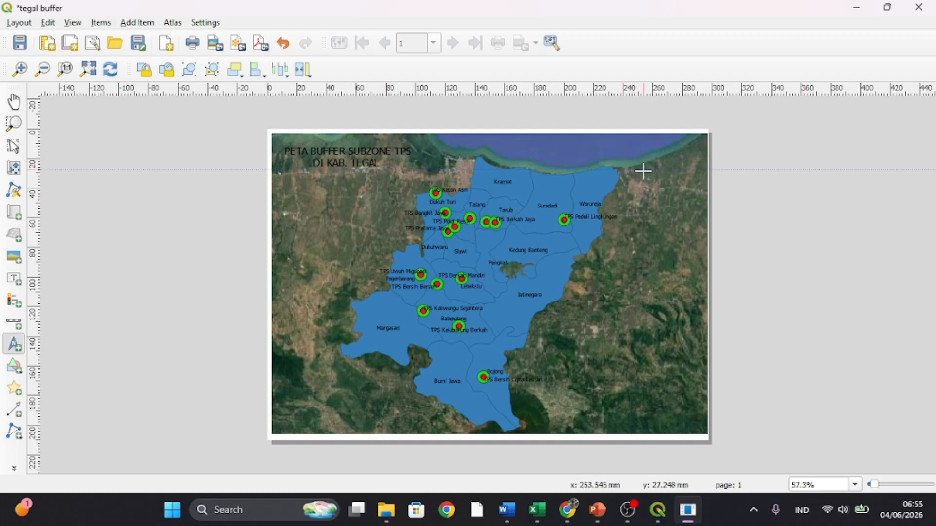
drag(643, 167, 685, 213)
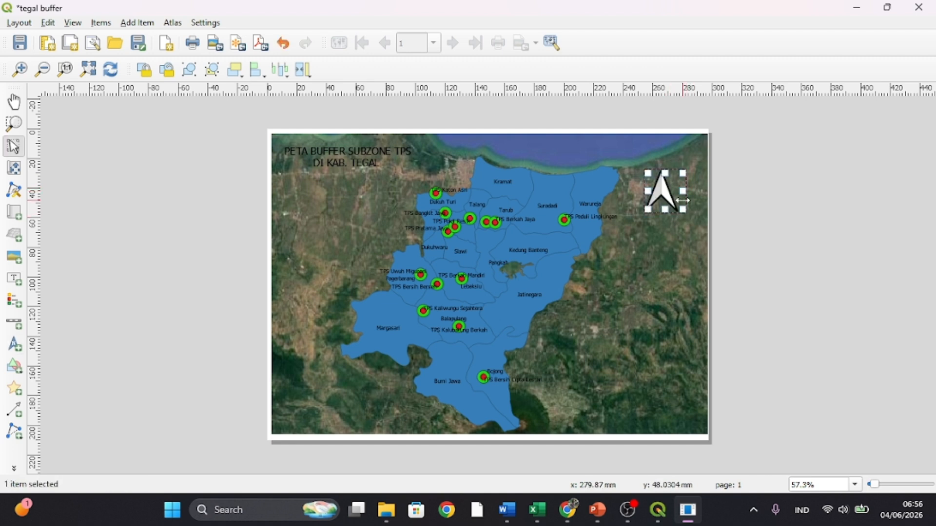
click(737, 234)
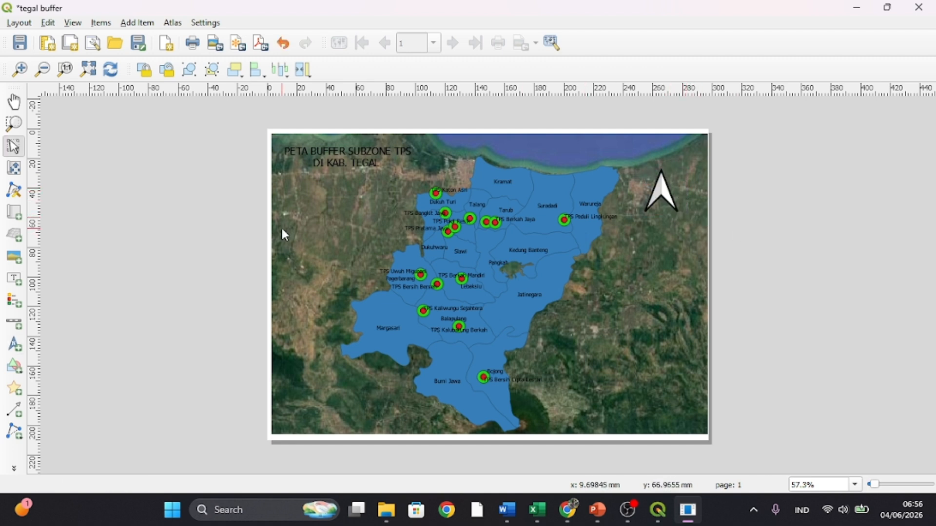
click(655, 200)
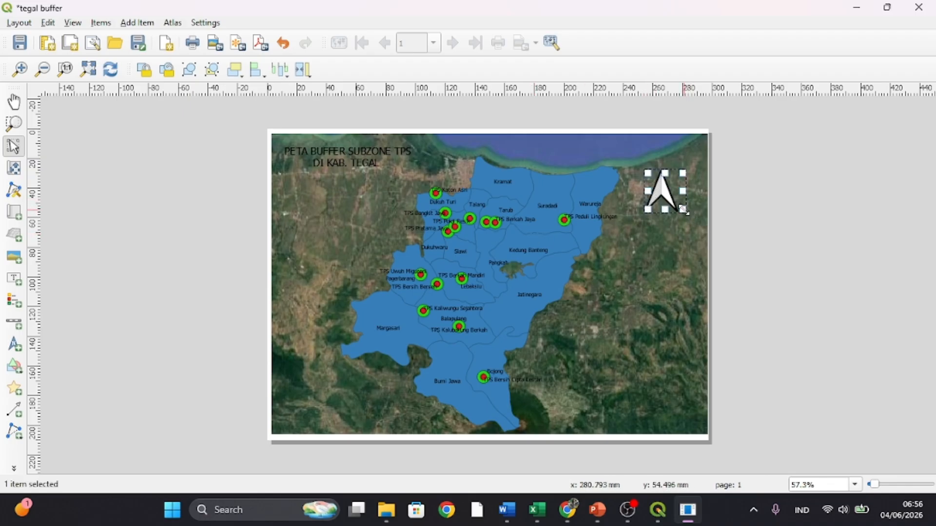
- Shrink the north arrow slightly and shift it upward in the map's upper-right area
drag(685, 211, 672, 184)
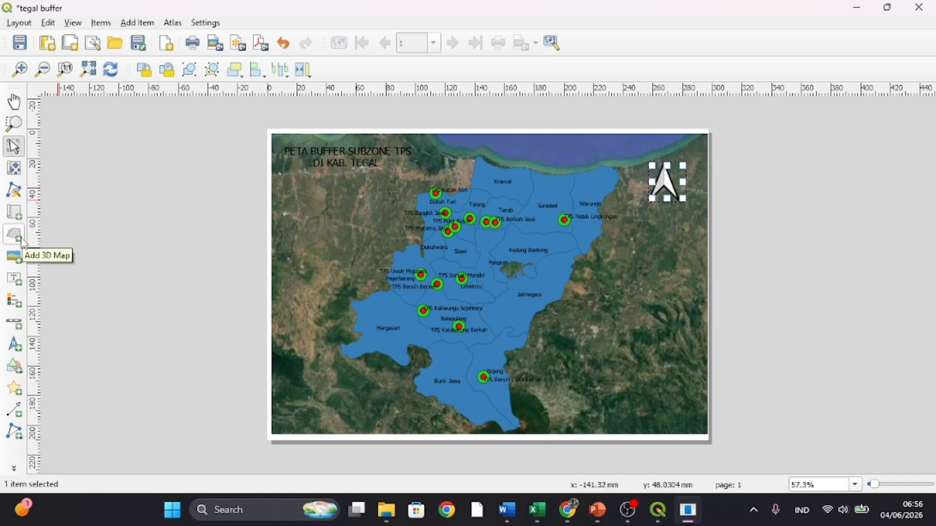
click(14, 212)
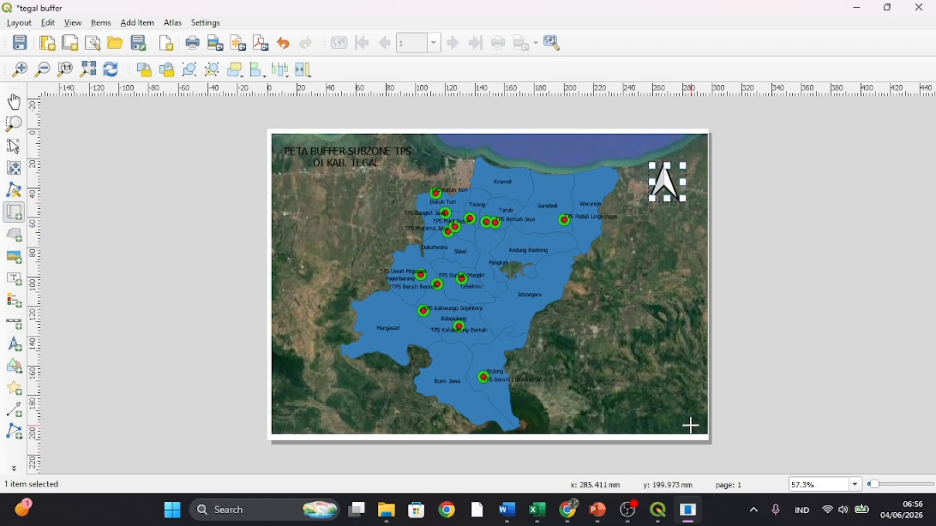
right_click(333, 264)
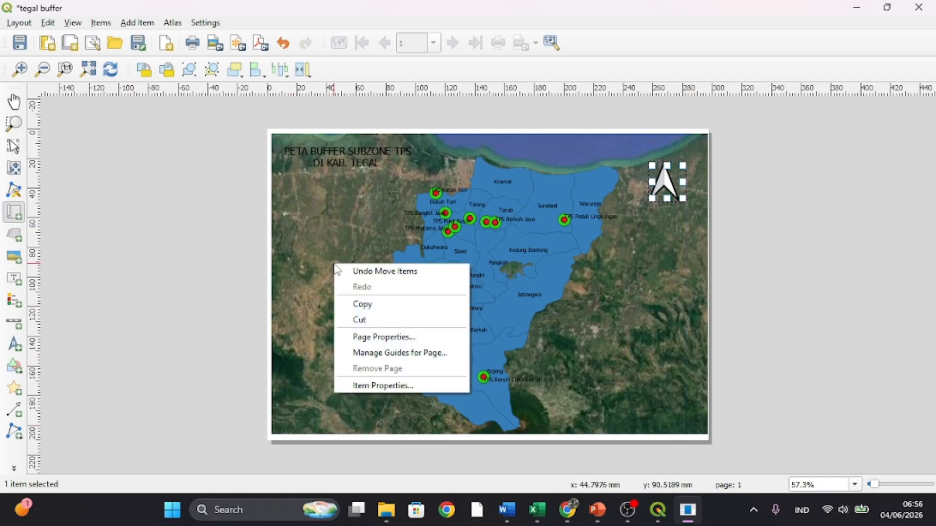
click(382, 387)
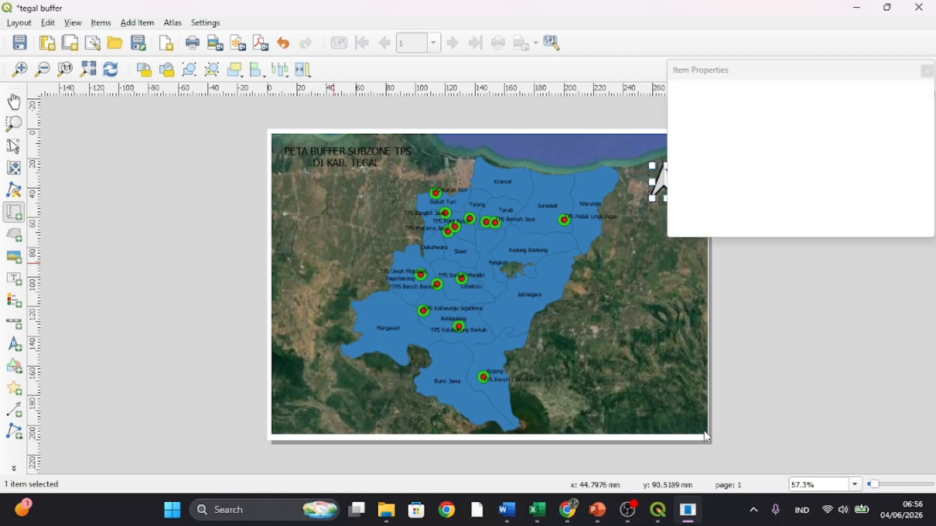
click(354, 218)
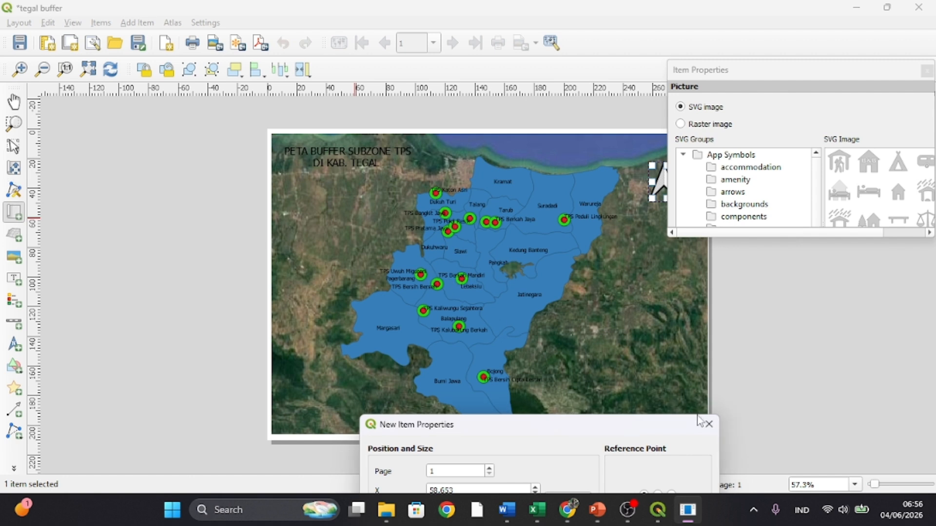
click(710, 426)
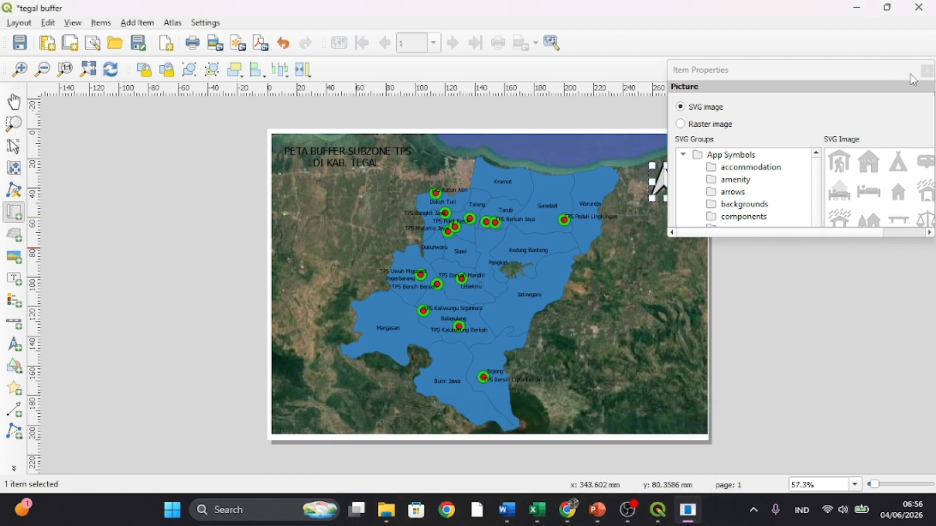
click(927, 72)
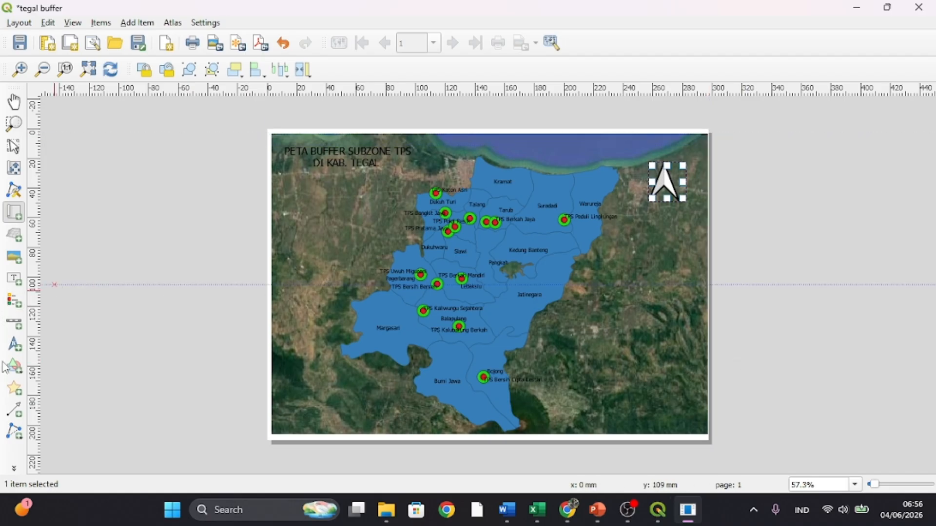
- Add a scale bar in the map's upper-right area, just below the north arrow
click(14, 323)
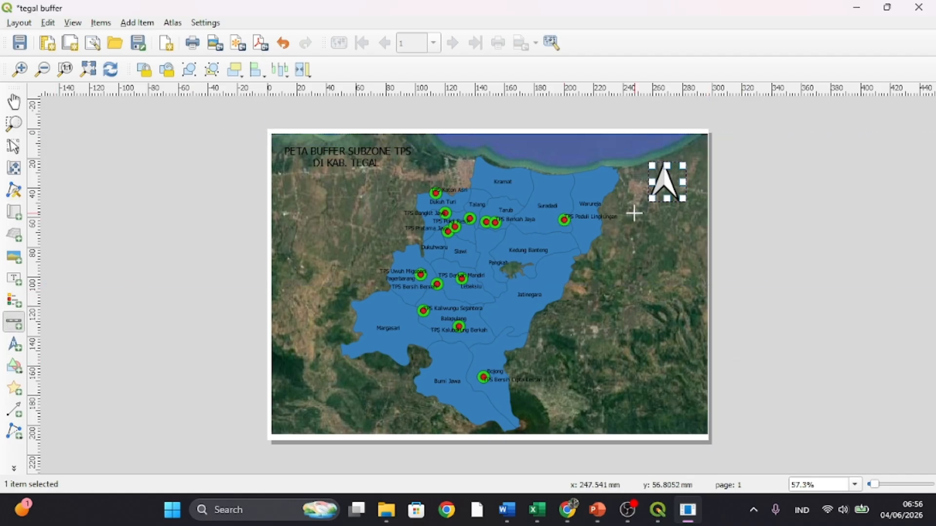
mouse_move(640, 216)
mouse_down()
mouse_move(690, 224)
mouse_move(671, 233)
mouse_move(658, 214)
mouse_up()
click(879, 253)
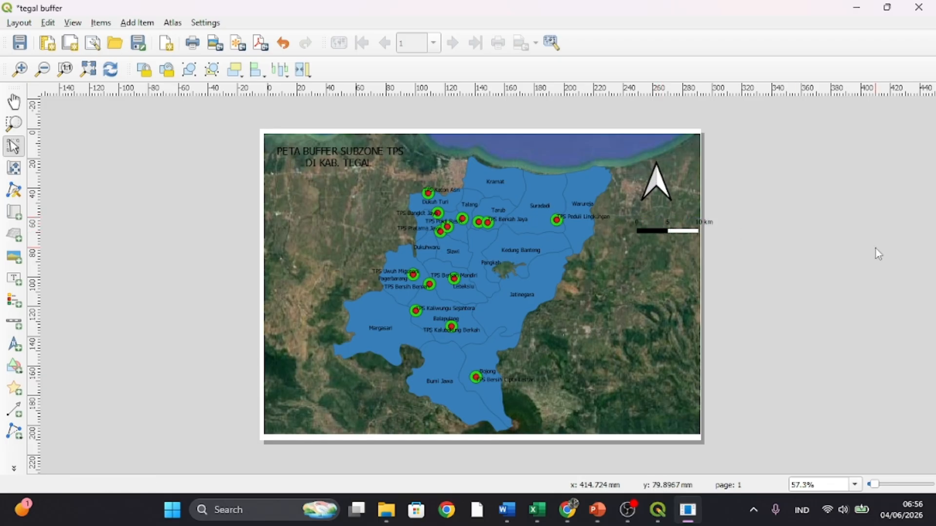
- Try to reposition the scale bar beneath the north arrow, then deselect it
click(668, 231)
mouse_move(668, 232)
mouse_down()
mouse_move(655, 225)
mouse_move(655, 233)
mouse_up()
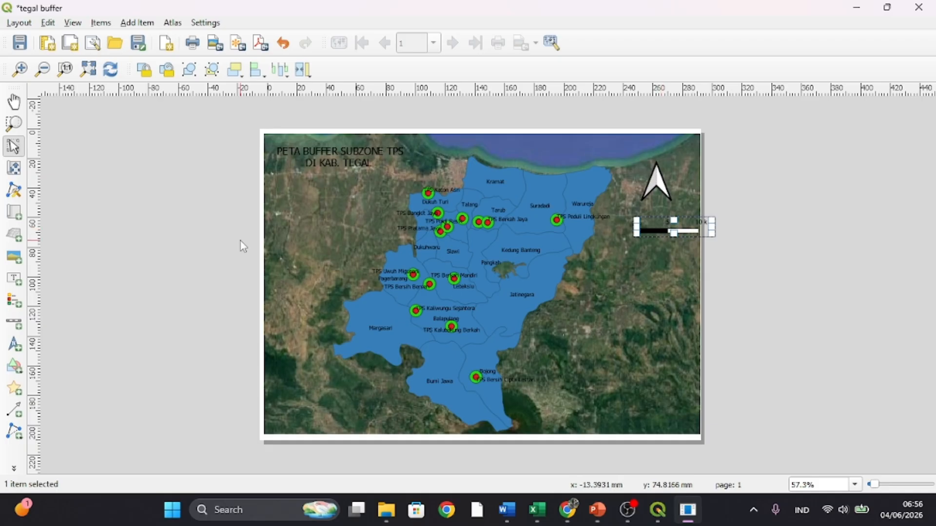
click(14, 104)
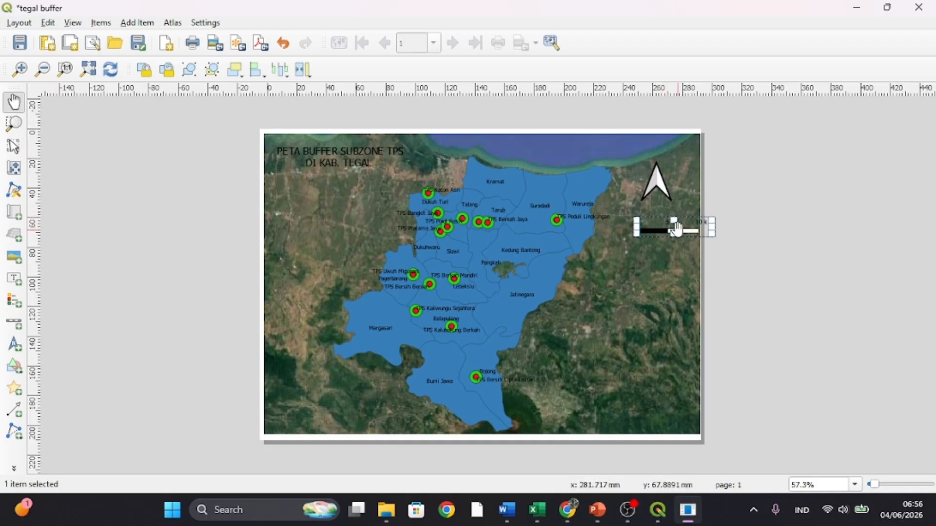
drag(678, 229, 661, 221)
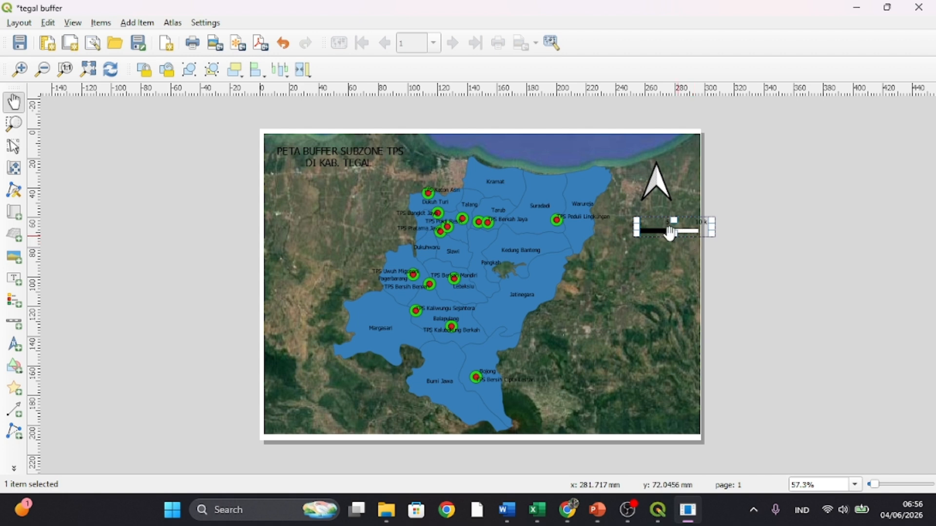
click(781, 270)
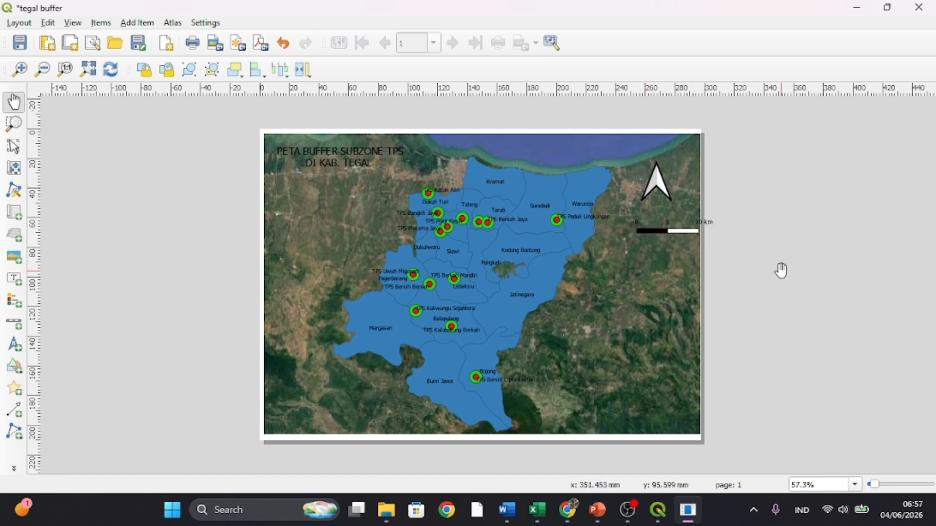
- Nudge the scale bar upward and to the left so it sits within the page, close beneath the north arrow
click(659, 234)
key(Up)
key(Up)
key(Up)
key(Up)
key(Up)
key(Up)
key(Up)
key(Up)
key(Up)
key(Up)
key(Up)
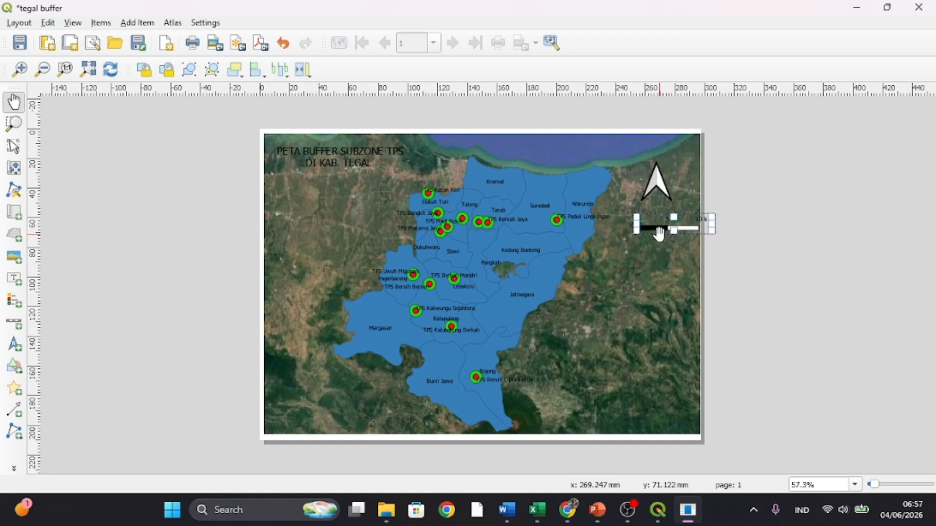
key(Left)
key(Left)
key(Left)
key(Left)
key(Left)
key(Left)
key(Left)
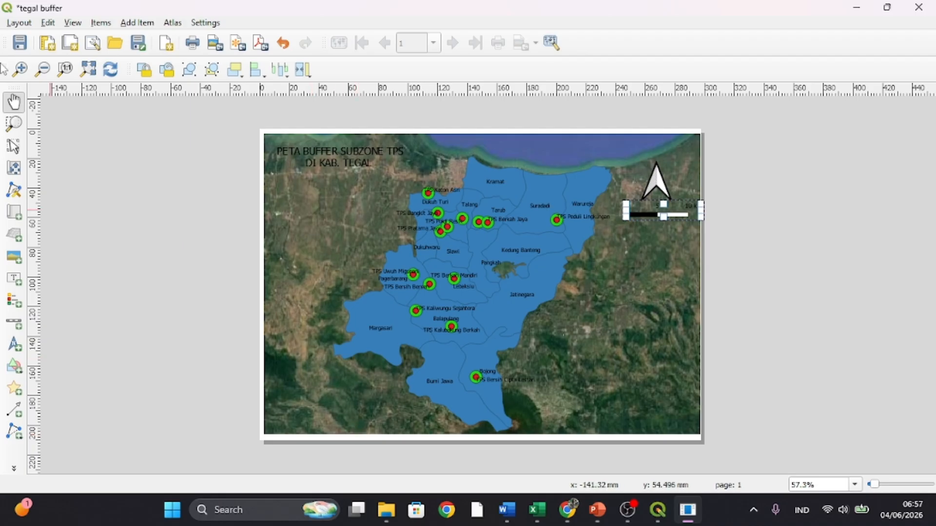
- Add a legend in the map's right-hand area, just below the scale bar
click(15, 302)
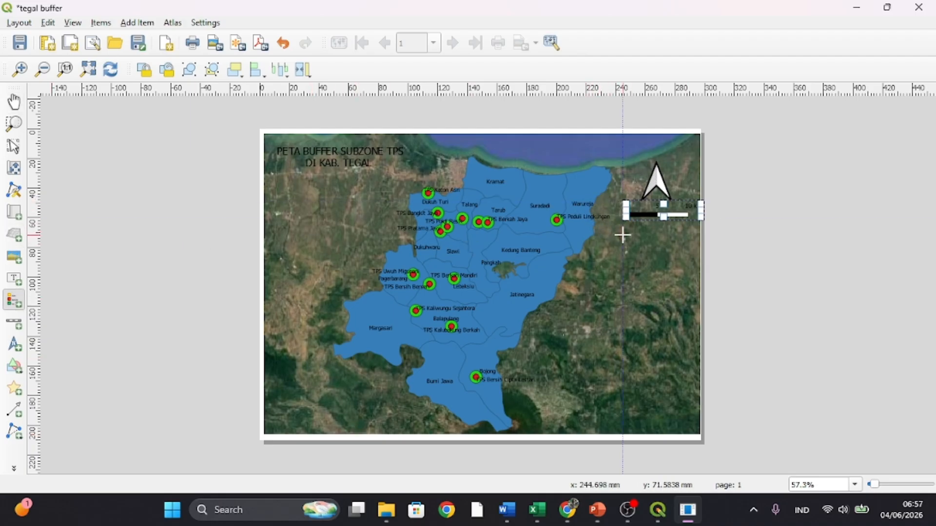
drag(623, 236, 692, 296)
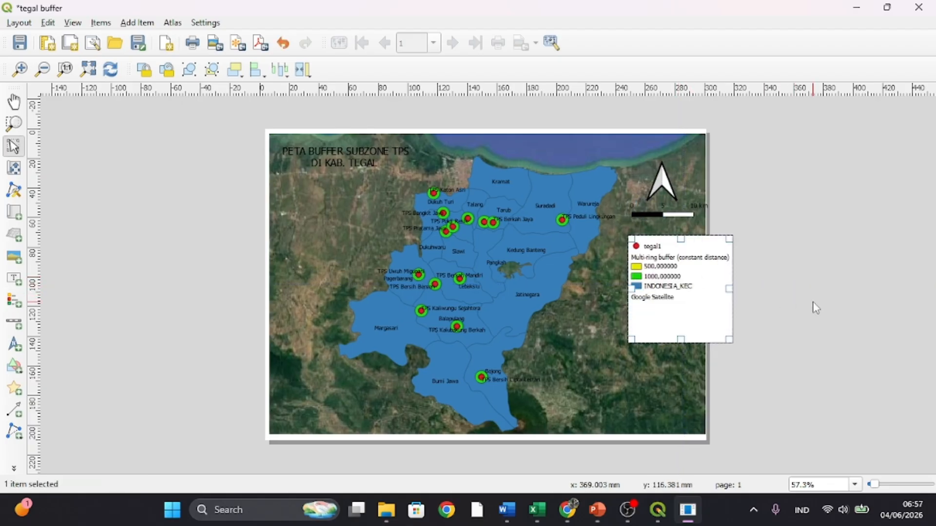
click(812, 301)
- Open the legend's item properties and turn off automatic updating of its legend items
click(695, 282)
right_click(695, 282)
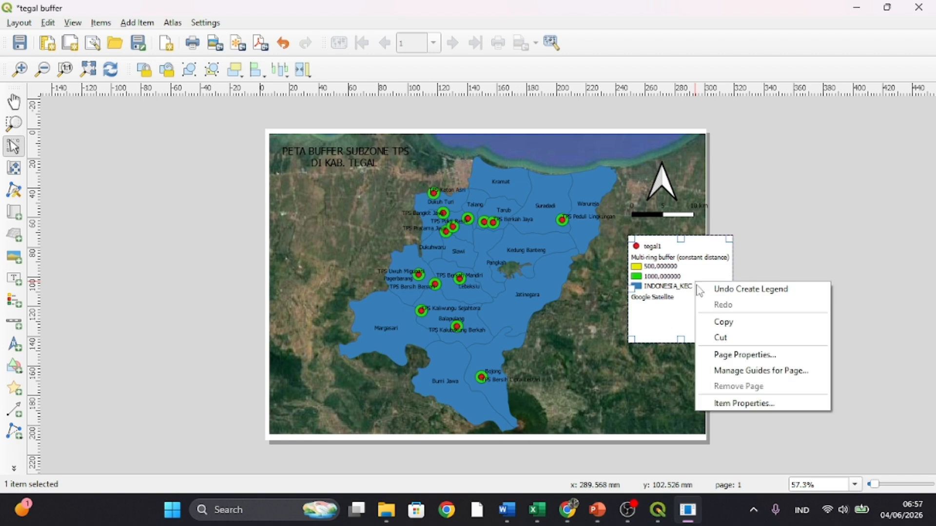
click(733, 404)
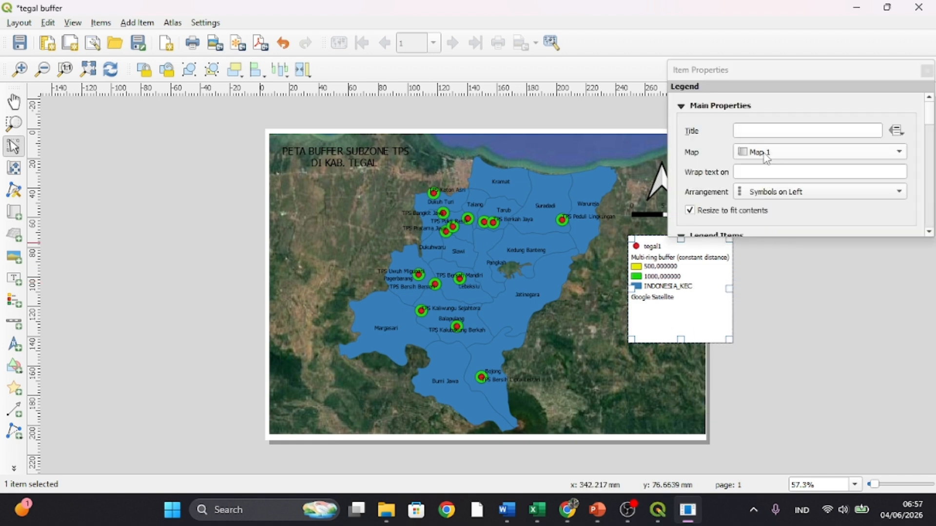
scroll(760, 161, down, 5)
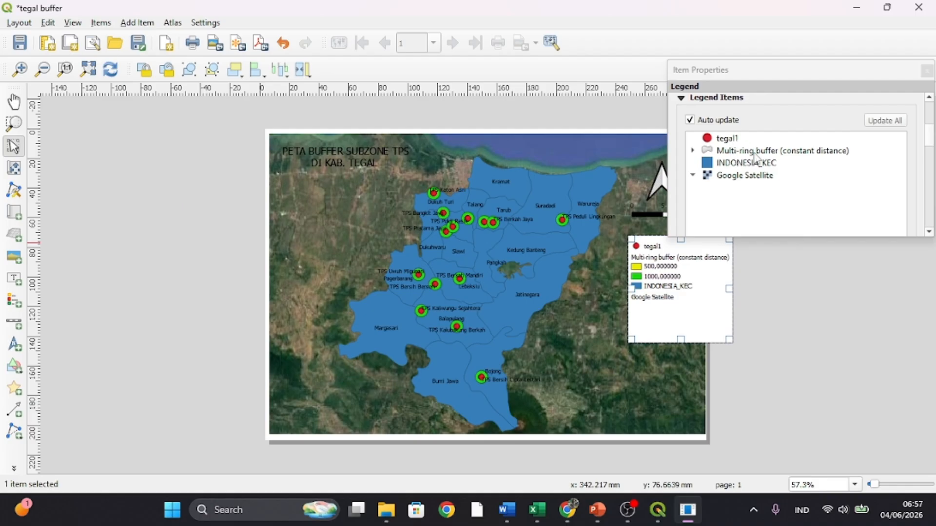
scroll(755, 159, down, 3)
scroll(731, 142, up, 2)
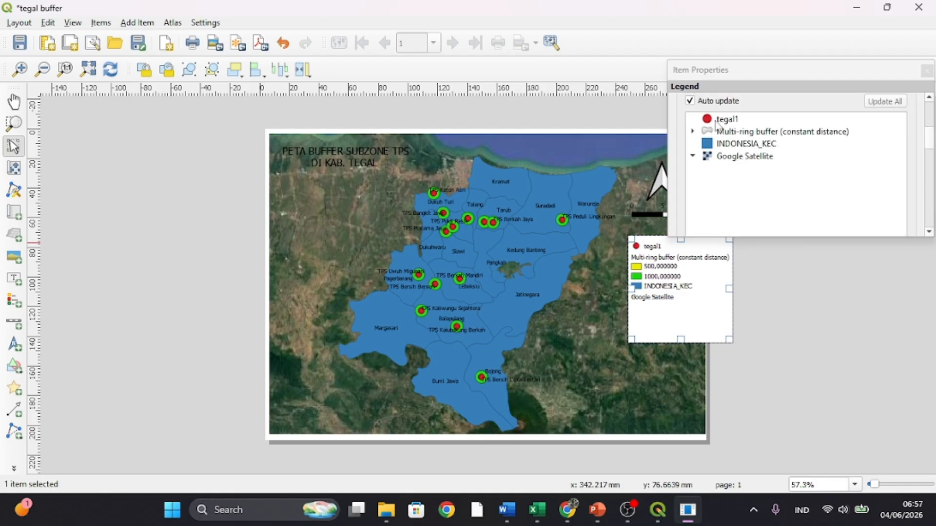
click(690, 102)
click(744, 120)
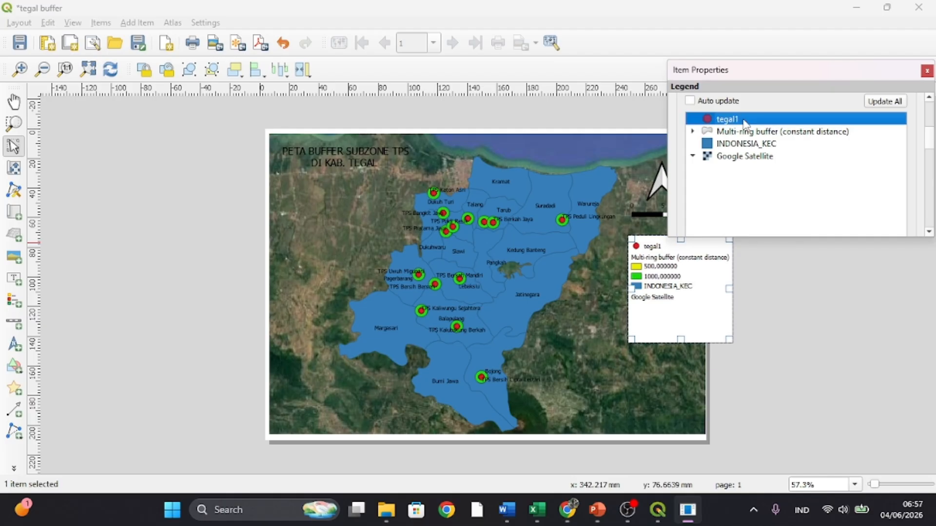
scroll(744, 135, down, 5)
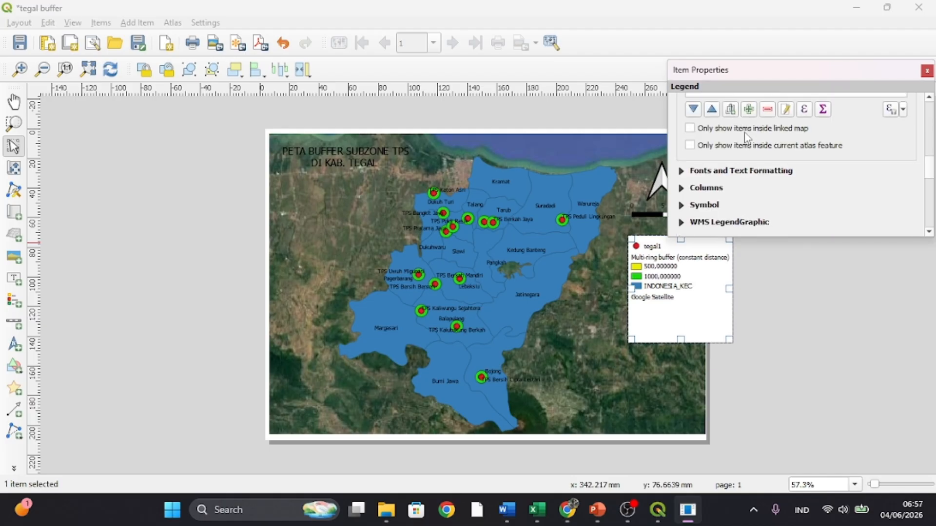
scroll(744, 134, up, 2)
click(749, 177)
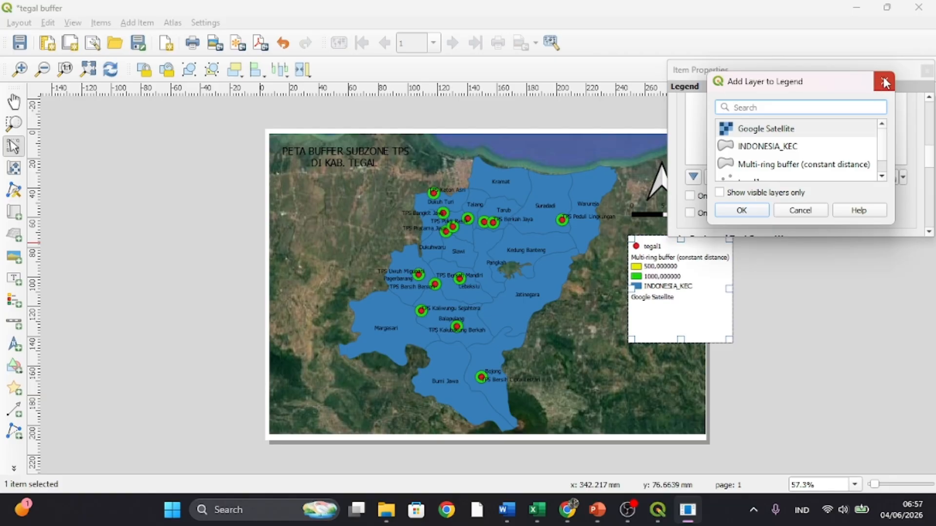
click(884, 81)
- Insert the line "KETERANGAN" above "tegal1" in the point layer's legend label
scroll(861, 146, up, 3)
scroll(860, 151, up, 1)
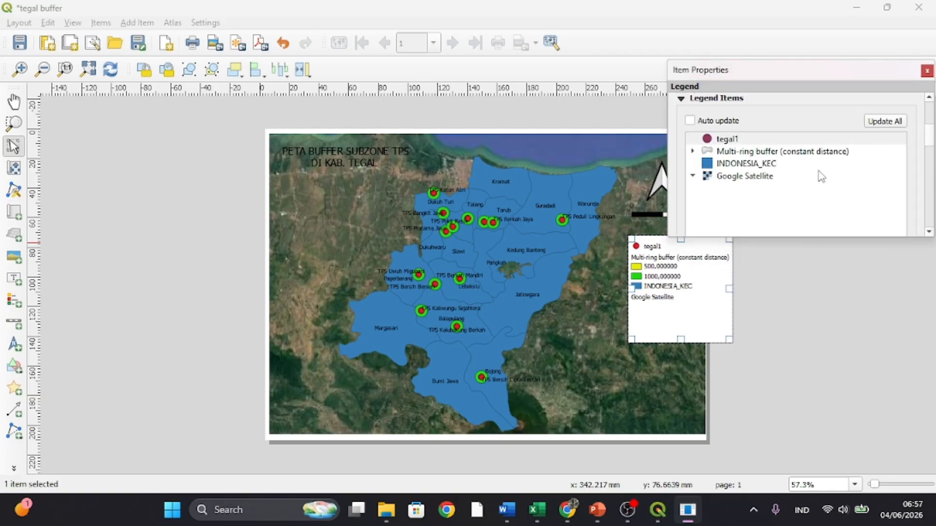
scroll(821, 176, down, 3)
scroll(821, 176, up, 3)
click(733, 141)
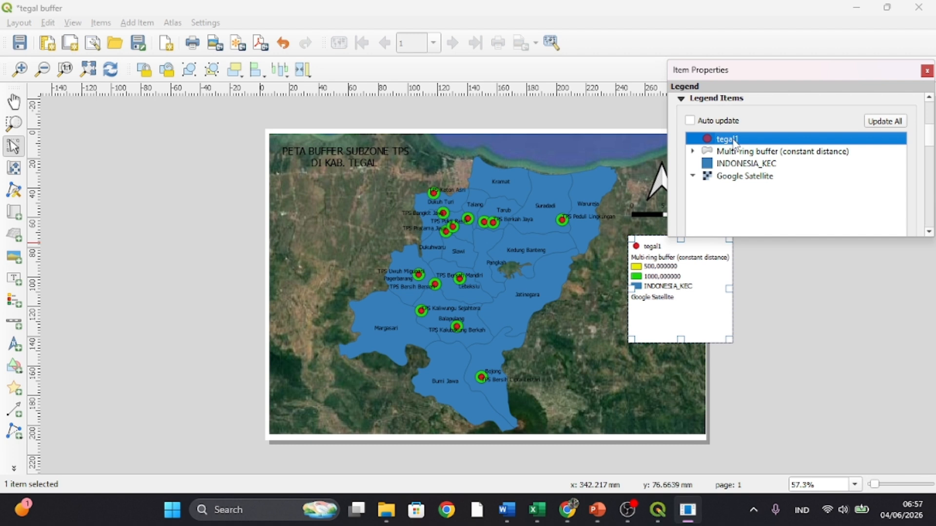
double_click(734, 141)
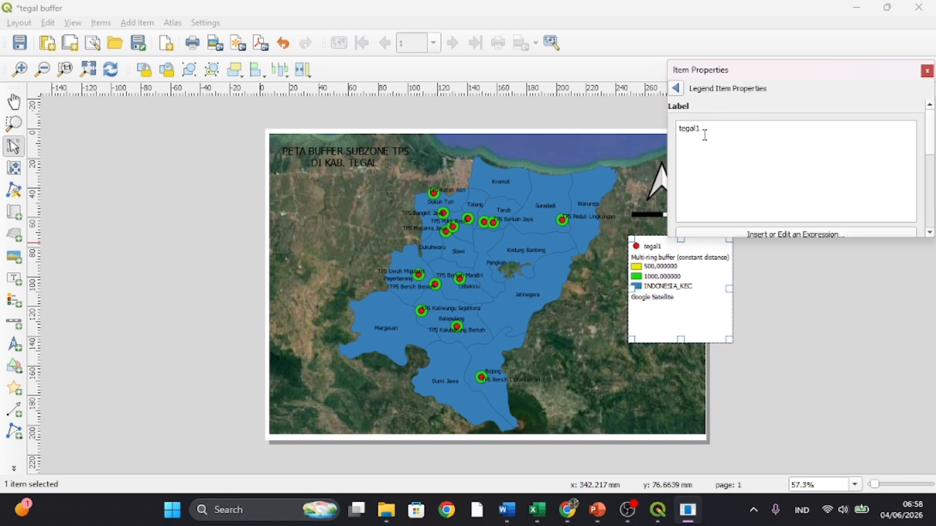
key(Return)
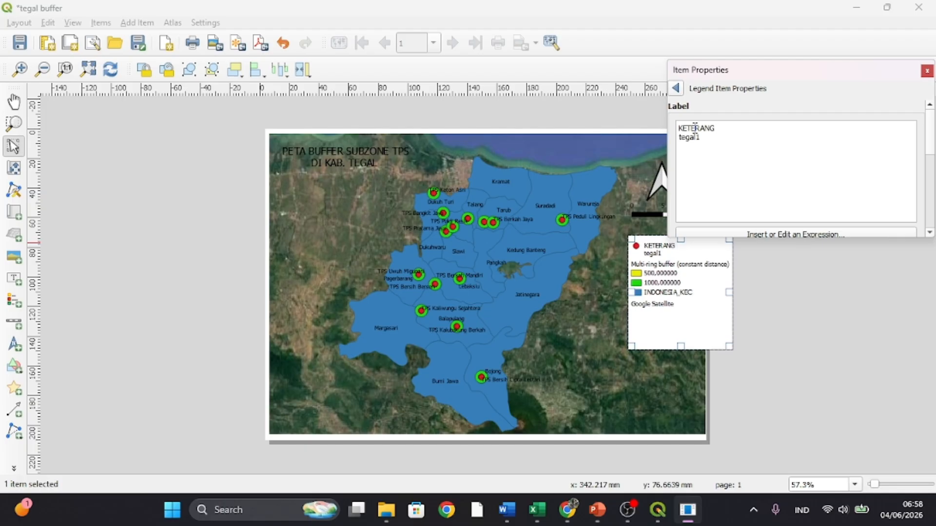
scroll(692, 128, down, 3)
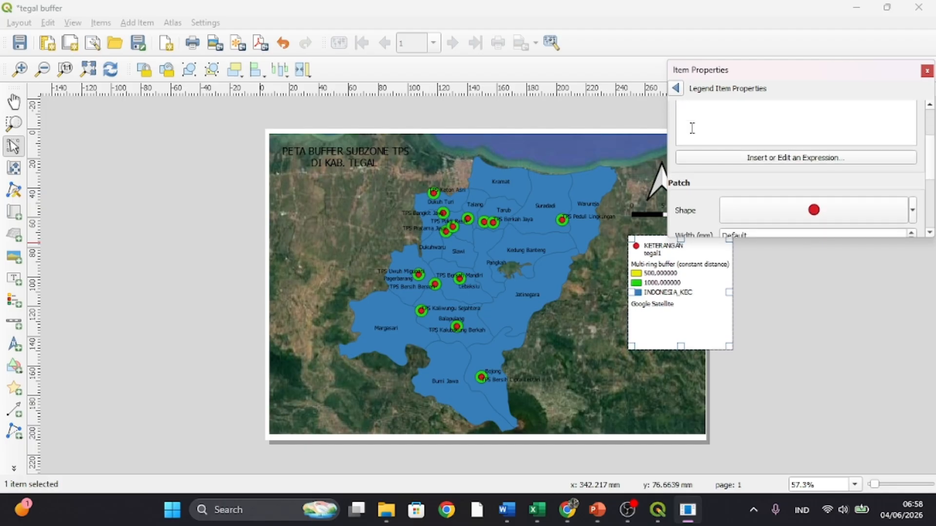
click(660, 179)
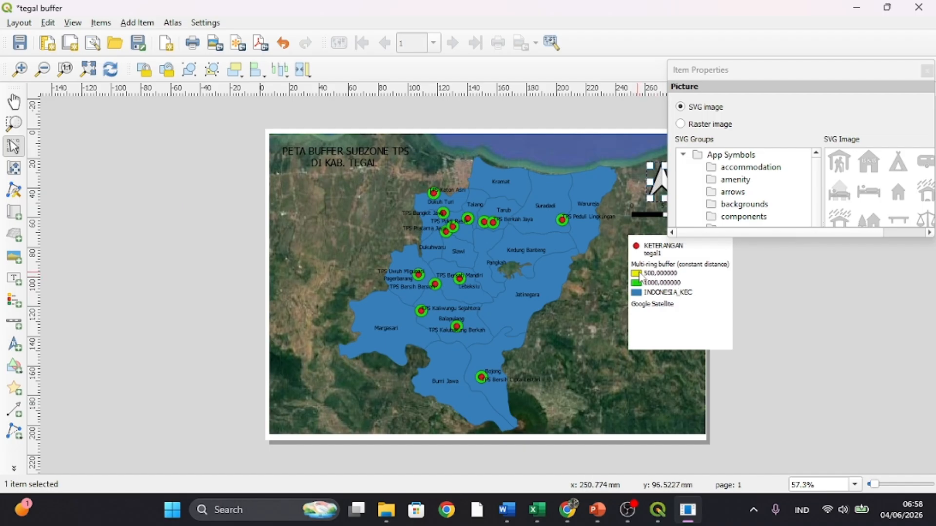
scroll(714, 179, down, 4)
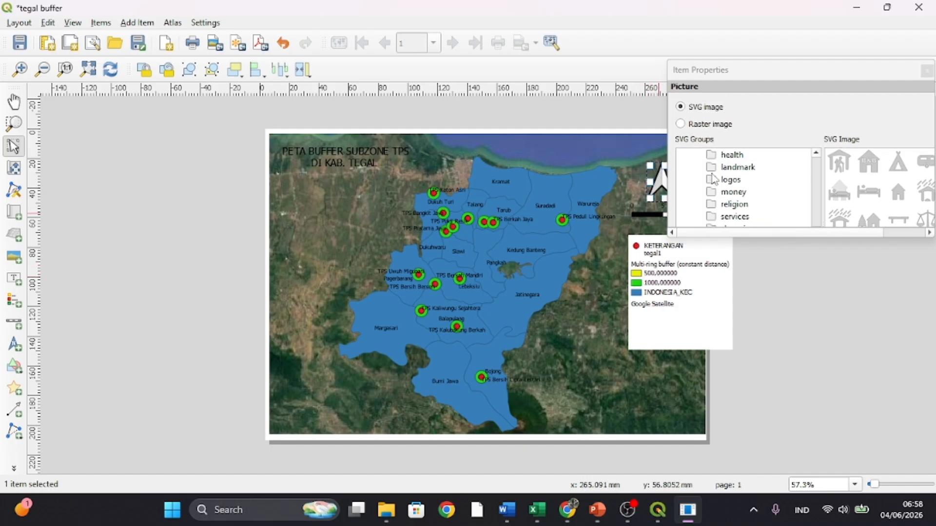
click(593, 224)
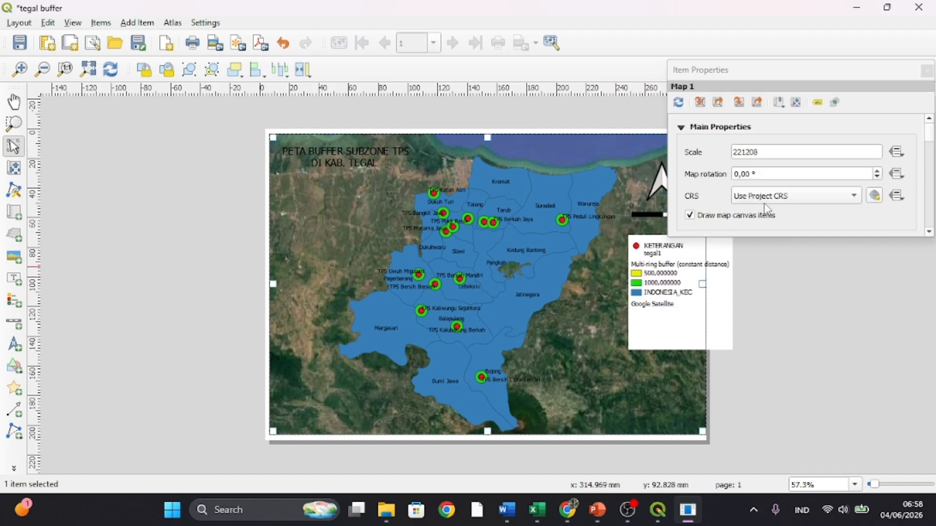
click(699, 264)
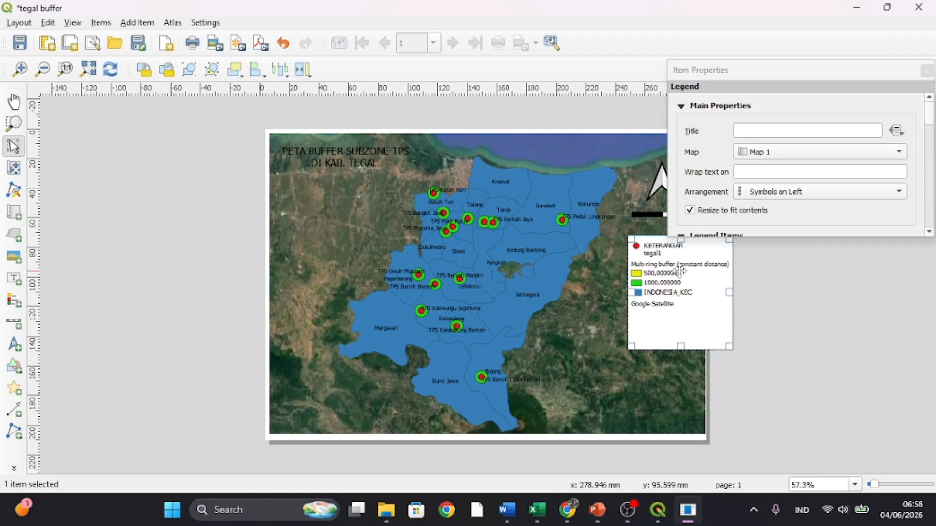
right_click(731, 345)
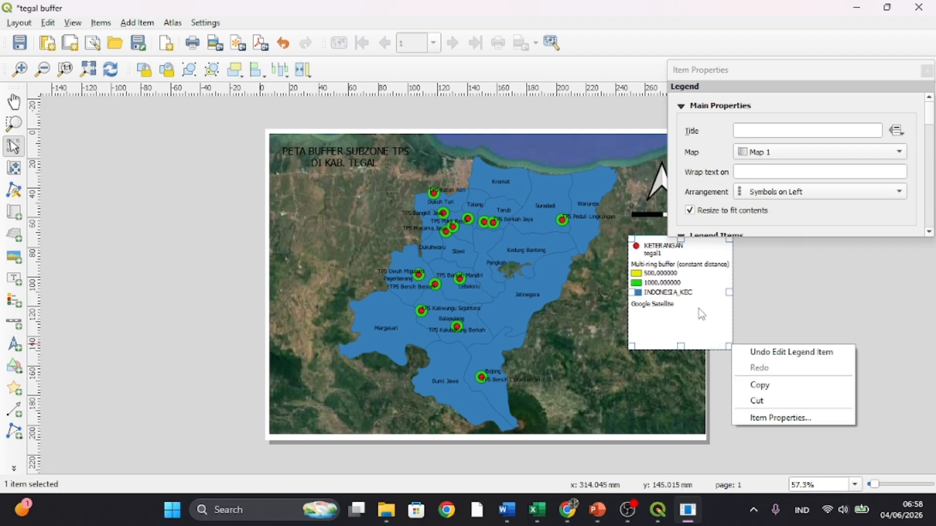
click(658, 158)
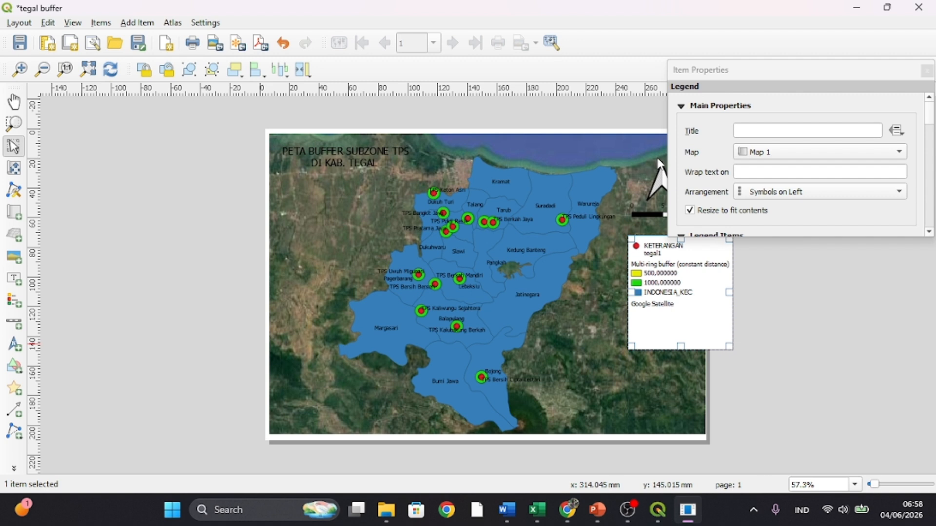
- Turn off the legend's background and shift the legend slightly upward and to the left
click(685, 279)
scroll(743, 166, down, 8)
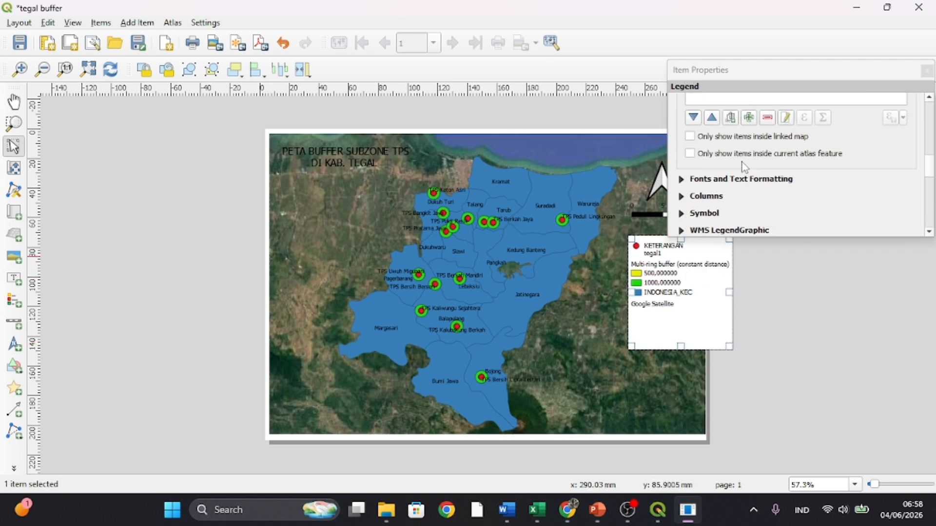
scroll(744, 167, down, 6)
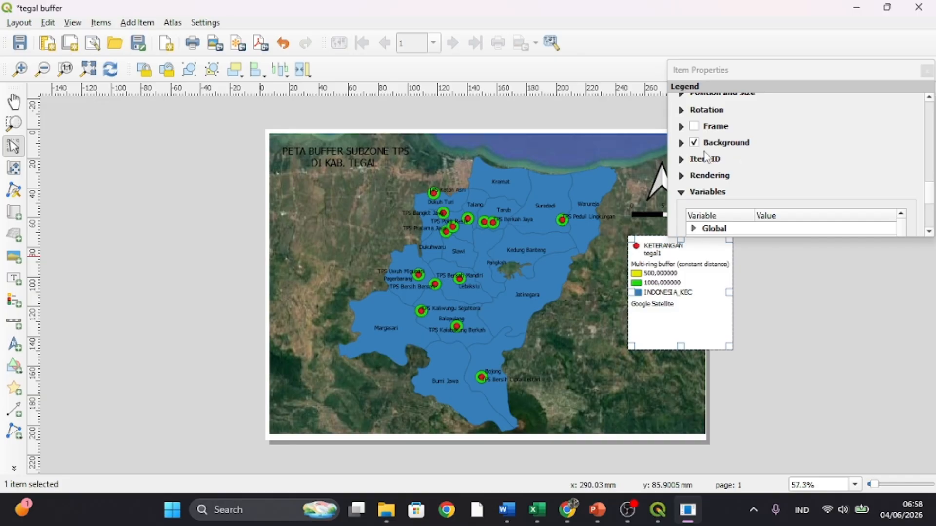
click(695, 143)
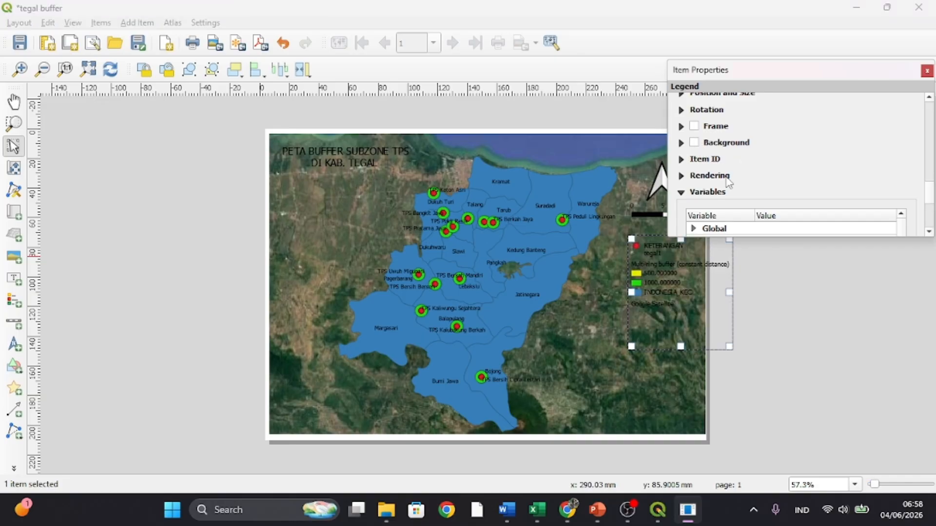
click(819, 325)
drag(674, 280, 661, 273)
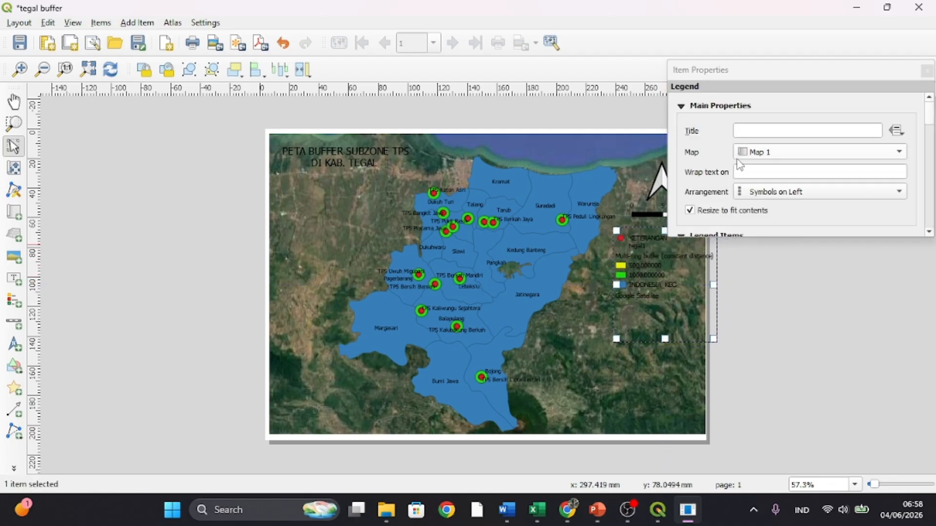
- Narrow the map frame slightly from its lower-right corner to leave a white margin along the page's right edge, then deselect it
click(608, 289)
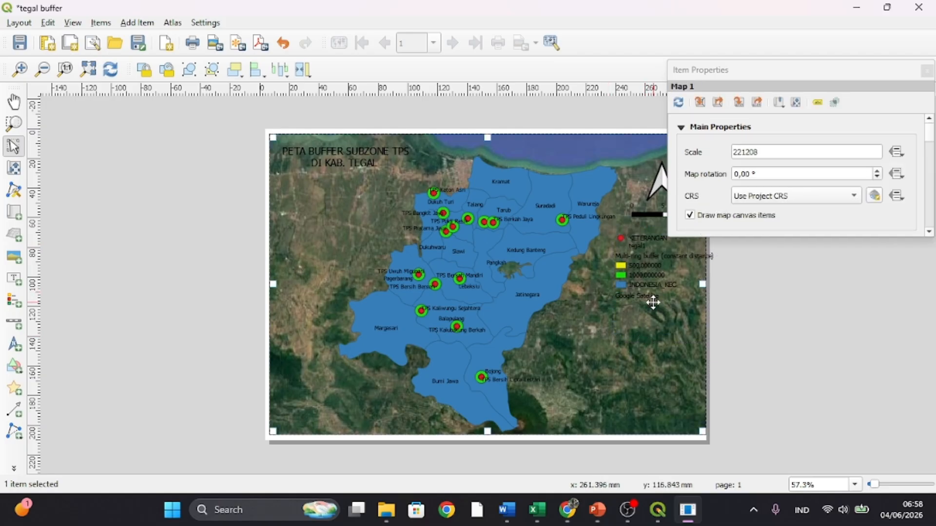
right_click(703, 432)
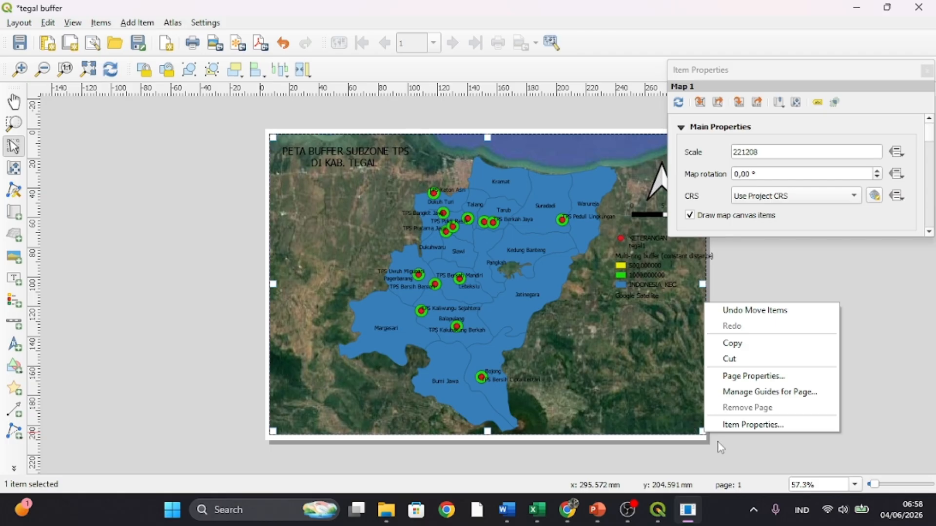
click(723, 444)
click(702, 427)
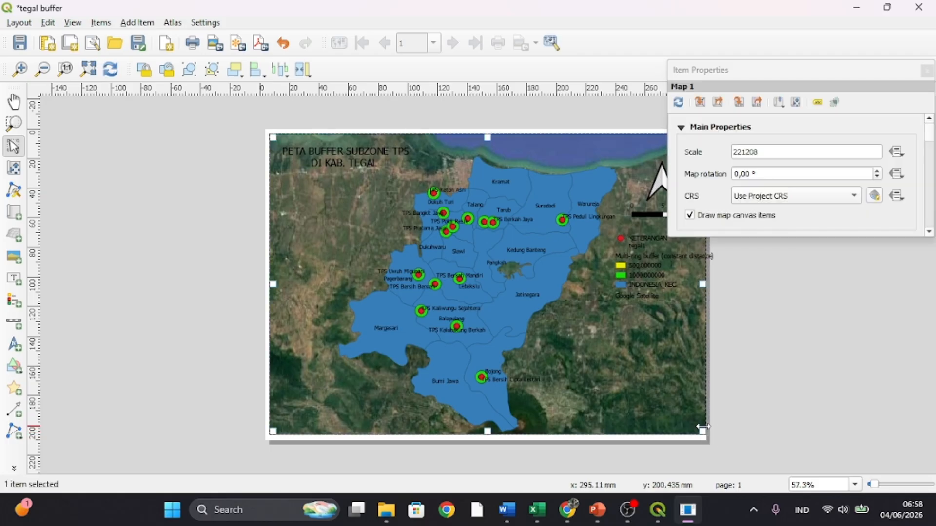
mouse_move(701, 430)
mouse_down()
mouse_move(682, 415)
mouse_move(696, 434)
mouse_up()
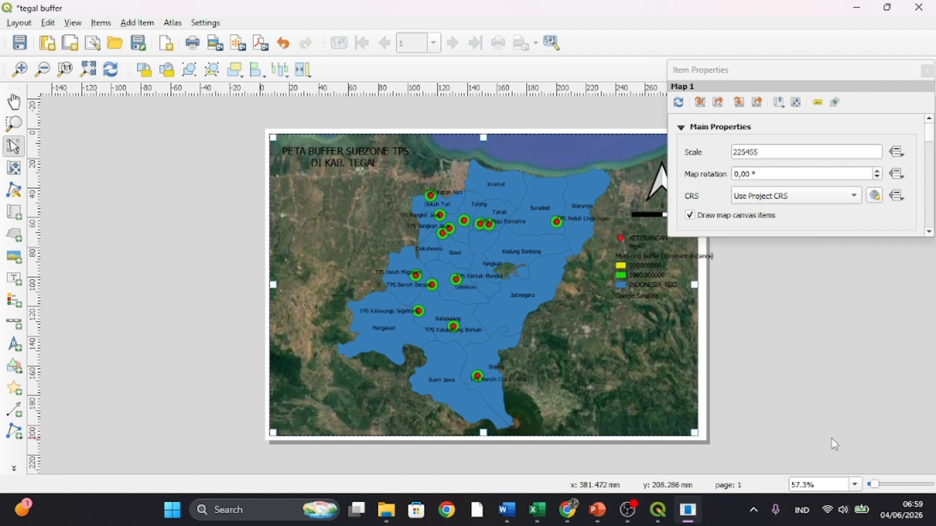
click(832, 443)
- Rename the legend's multi-ring buffer entry as "JARAK BUFFER" and return to the legend item list
click(665, 255)
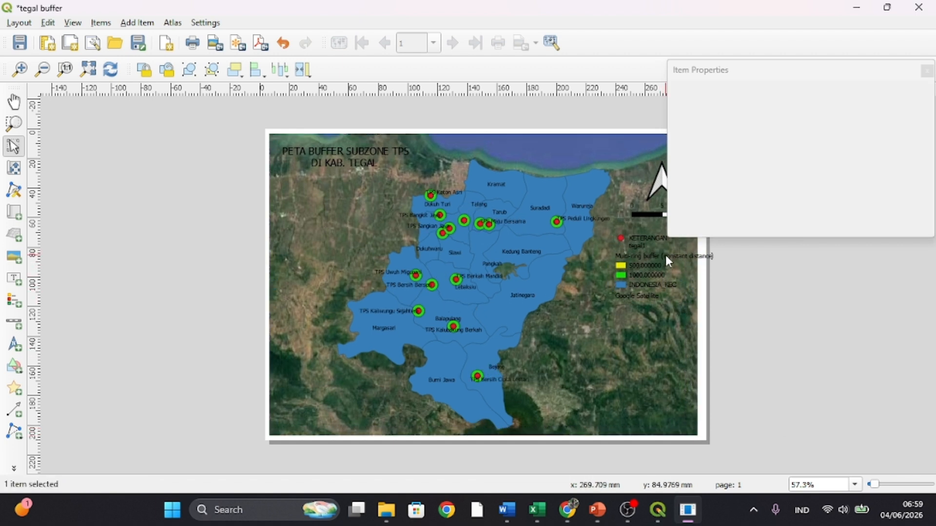
scroll(740, 177, down, 5)
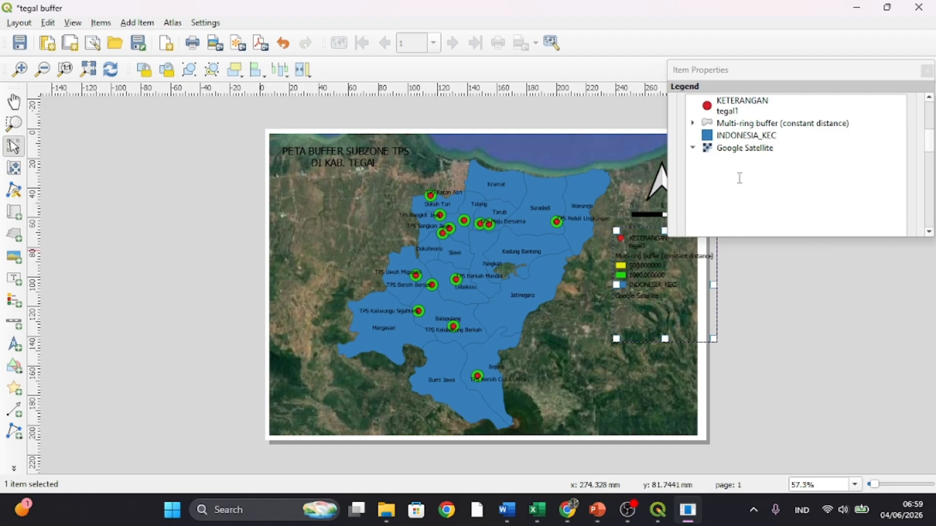
double_click(848, 130)
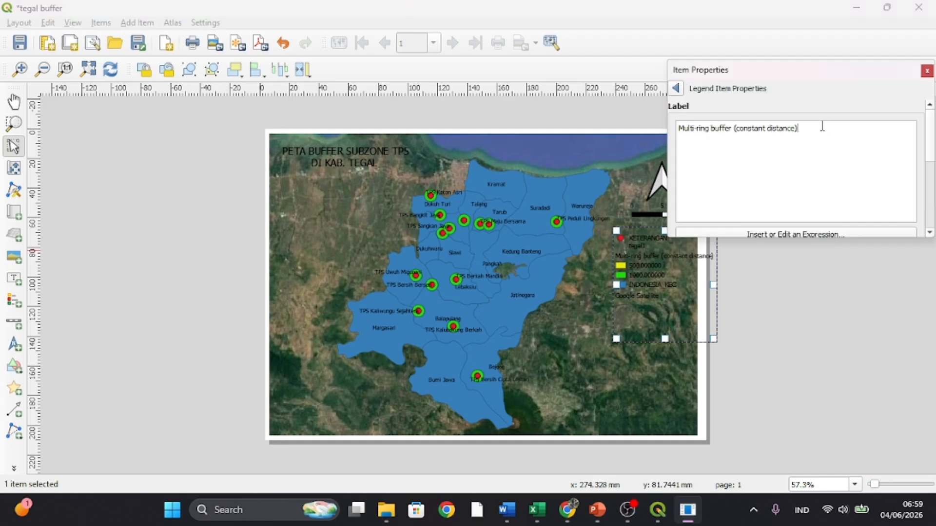
key(BackSpace)
key(BackSpace)
key(BackSpace)
key(BackSpace)
key(BackSpace)
key(BackSpace)
key(BackSpace)
key(BackSpace)
key(BackSpace)
key(BackSpace)
key(BackSpace)
key(BackSpace)
key(BackSpace)
key(BackSpace)
key(BackSpace)
key(BackSpace)
key(BackSpace)
key(BackSpace)
key(BackSpace)
key(BackSpace)
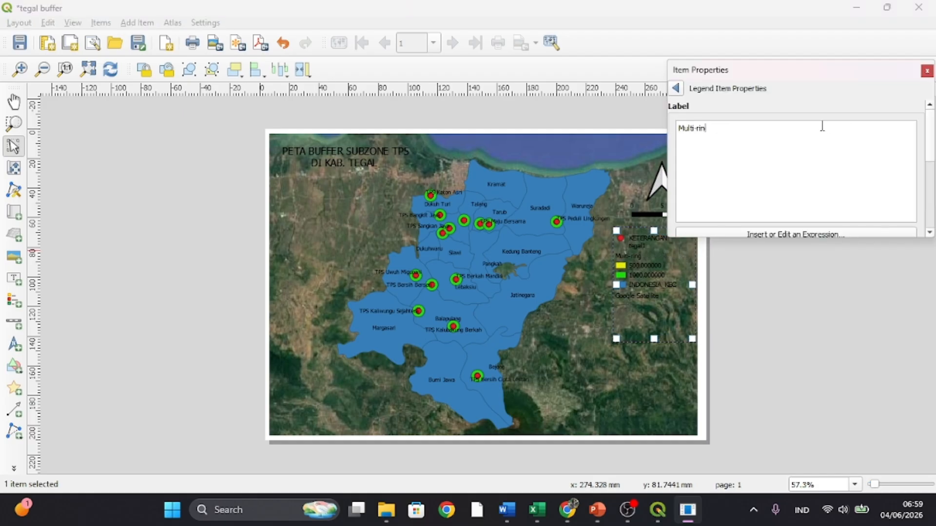
text(J)
text(ARAK BUFFER)
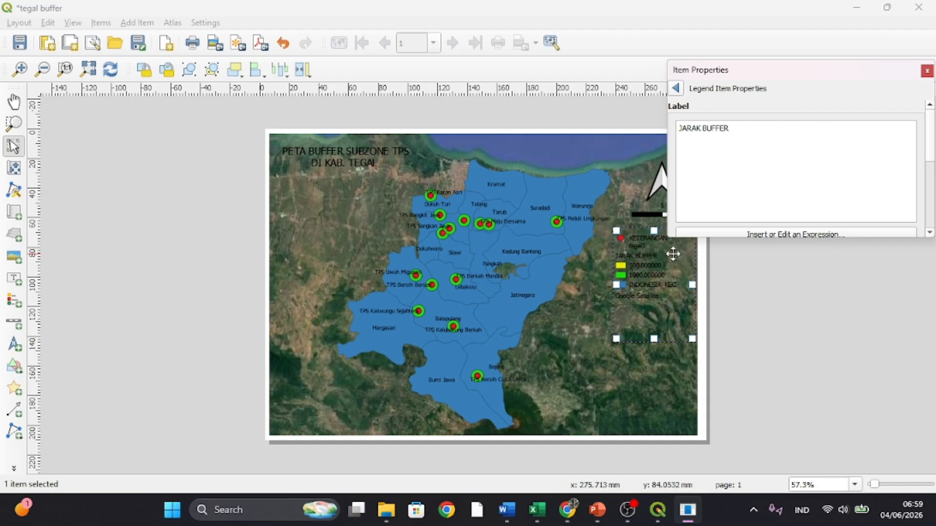
click(675, 89)
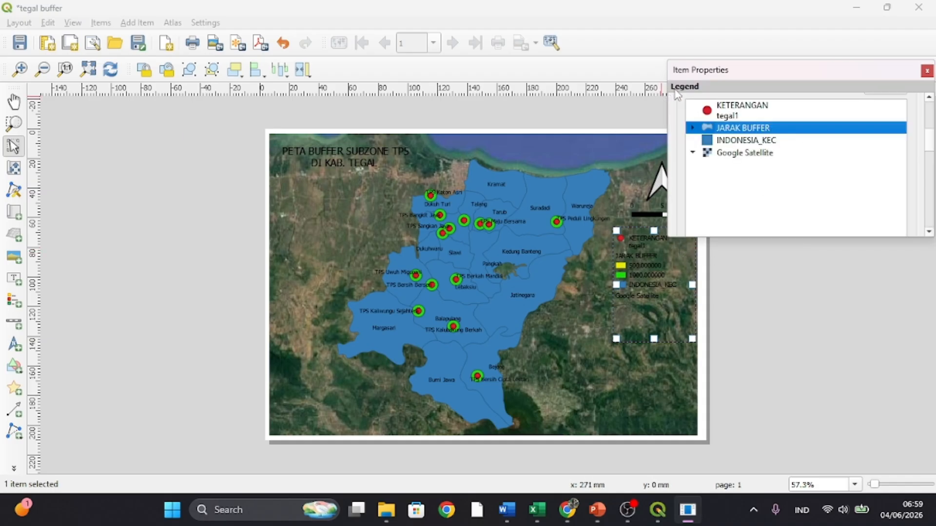
- Expand the JARAK BUFFER legend entry and relabel its 500 class as "500 M"
click(692, 128)
double_click(751, 141)
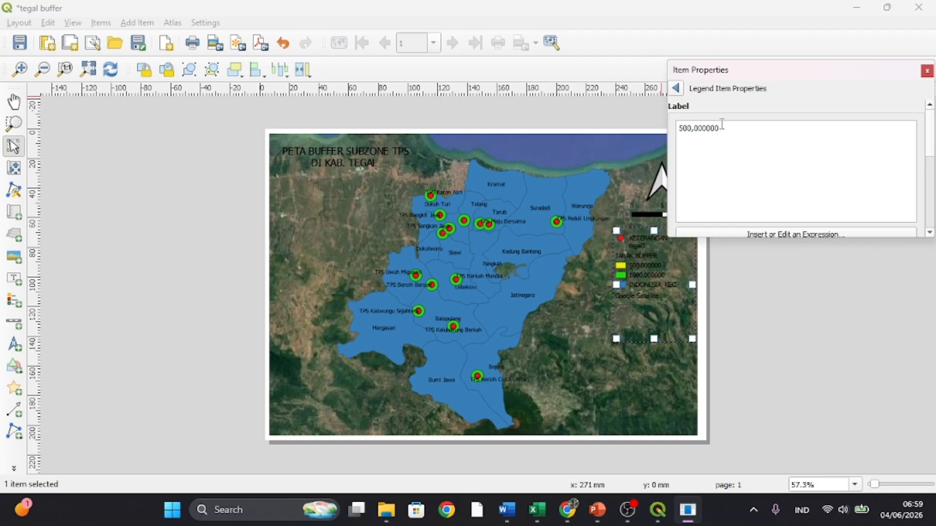
key(BackSpace)
key(BackSpace)
key(BackSpace)
click(676, 89)
- Relabel the 1000 class under JARAK BUFFER as "1000 M" and return to the legend item list
click(750, 153)
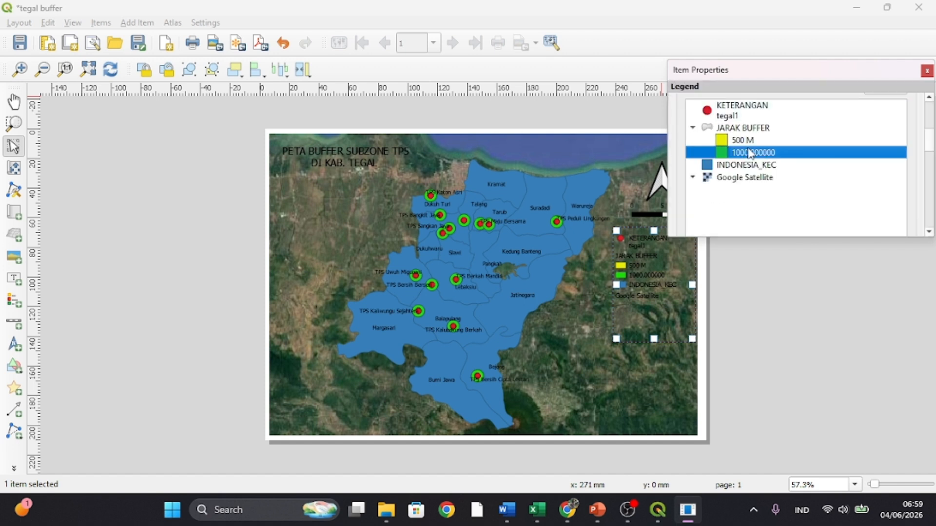
double_click(757, 152)
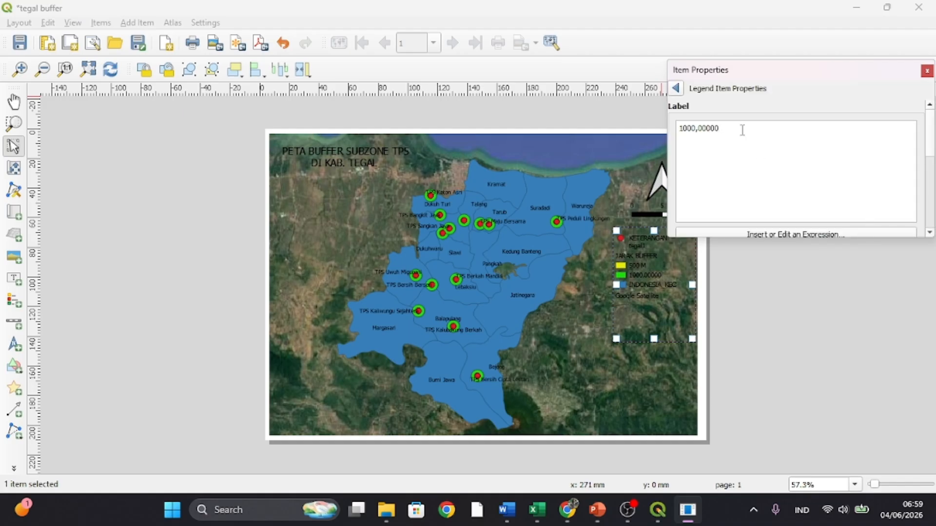
key(BackSpace)
key(BackSpace)
key(BackSpace)
key(BackSpace)
key(BackSpace)
key(BackSpace)
key(BackSpace)
text(0 M)
click(675, 88)
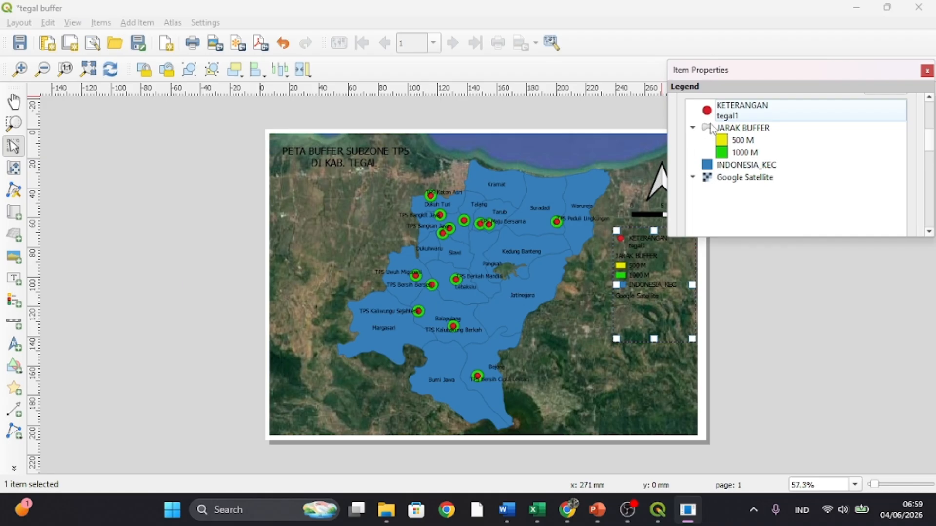
- Remove the "KETERANGAN" line and its line break from the point layer's legend label, leaving only "tegal1"
double_click(731, 122)
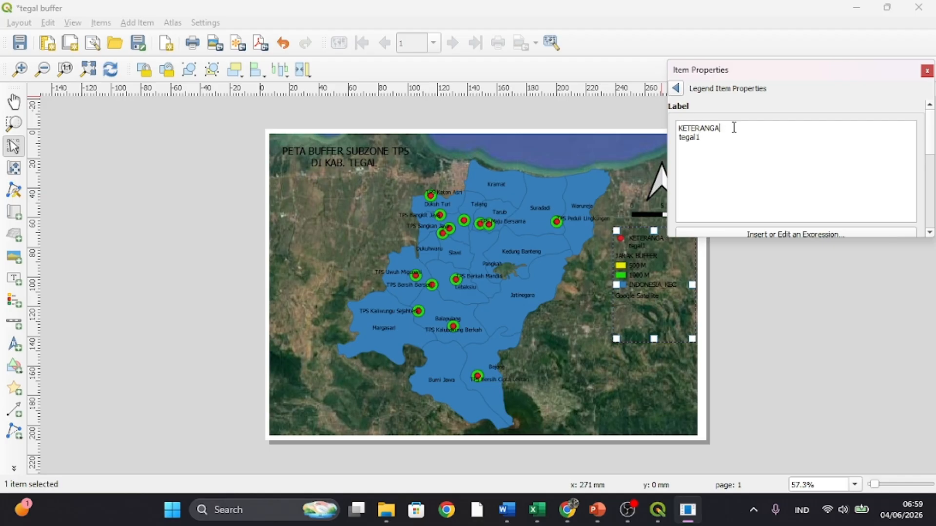
key(BackSpace)
key(BackSpace)
key(BackSpace)
key(BackSpace)
key(BackSpace)
key(BackSpace)
key(BackSpace)
key(BackSpace)
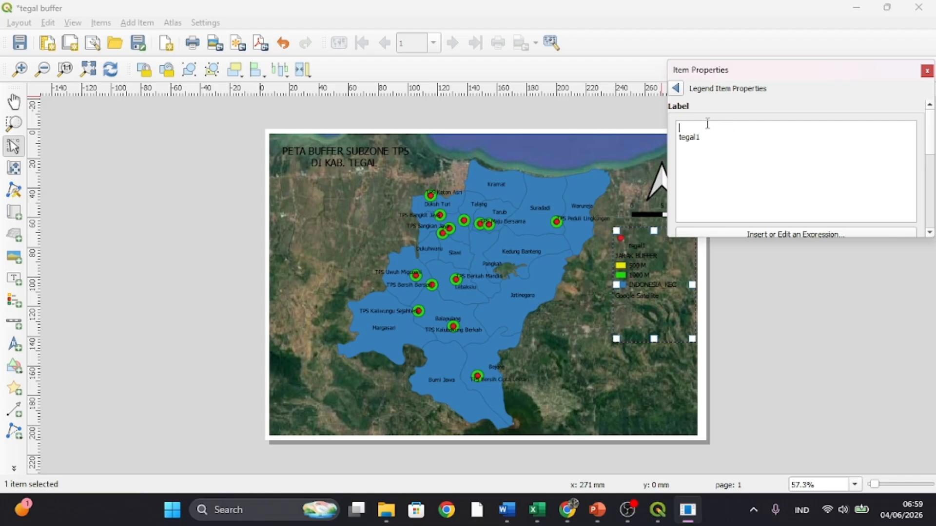
click(677, 87)
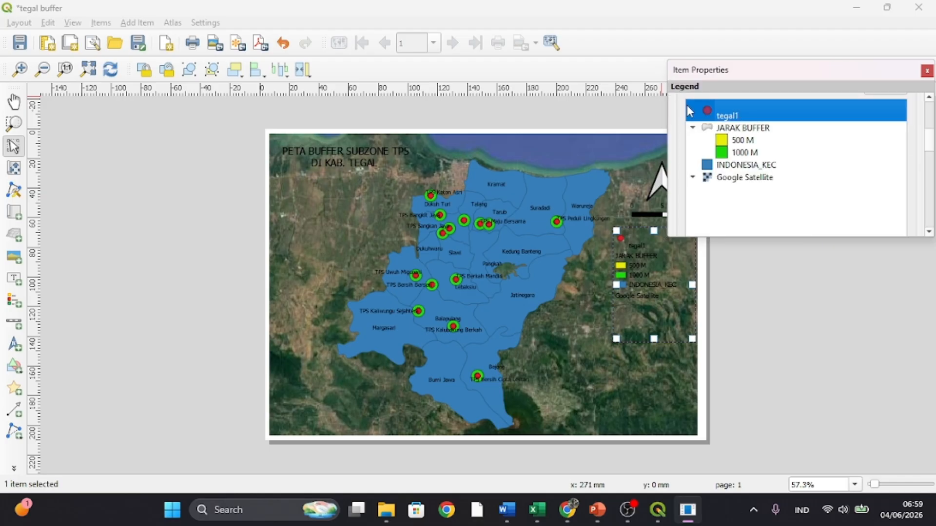
double_click(727, 119)
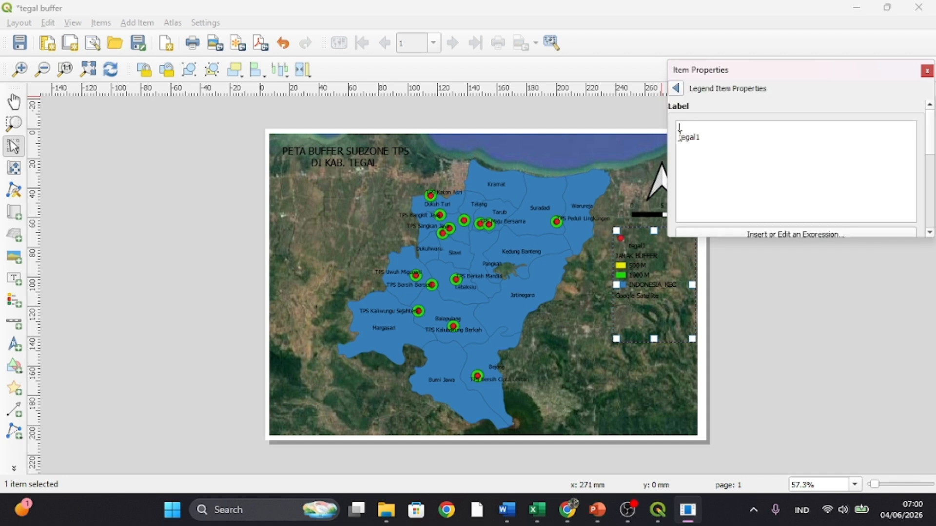
click(677, 89)
scroll(694, 134, down, 3)
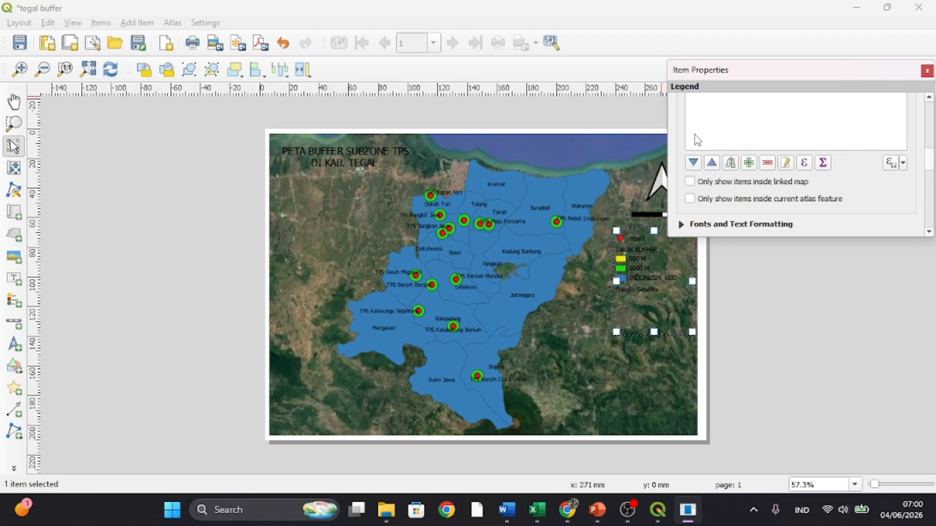
click(749, 162)
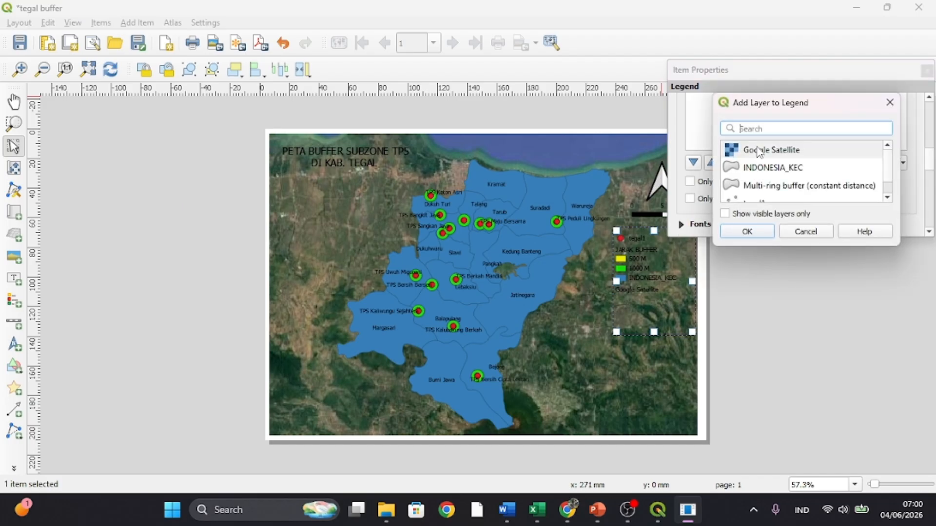
text(K)
key(BackSpace)
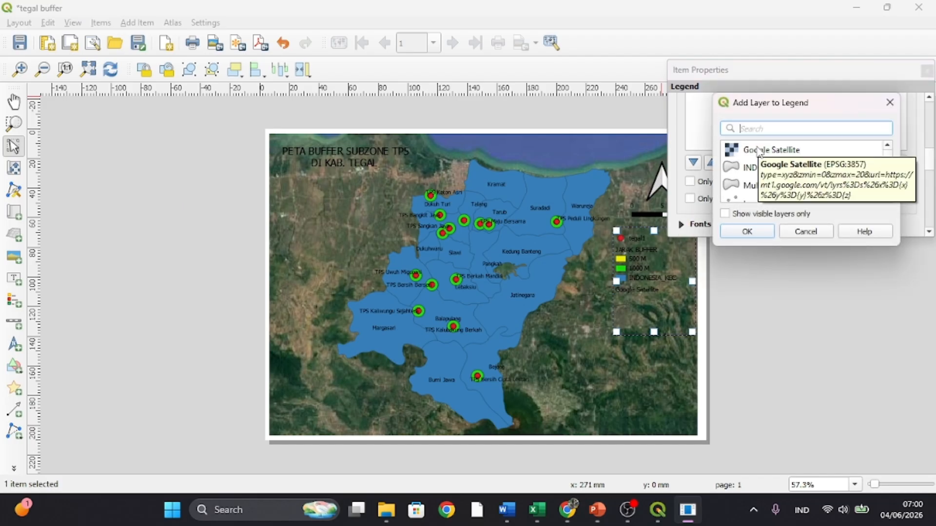
click(747, 231)
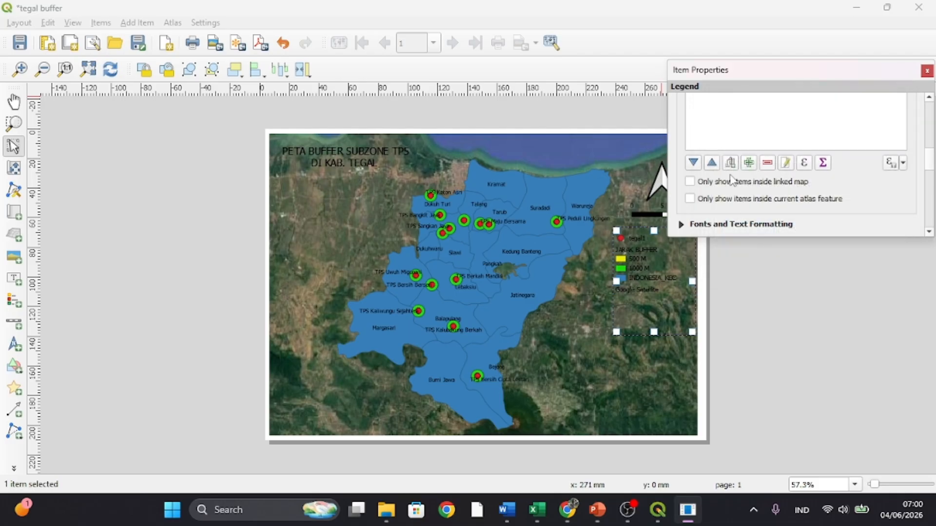
click(791, 166)
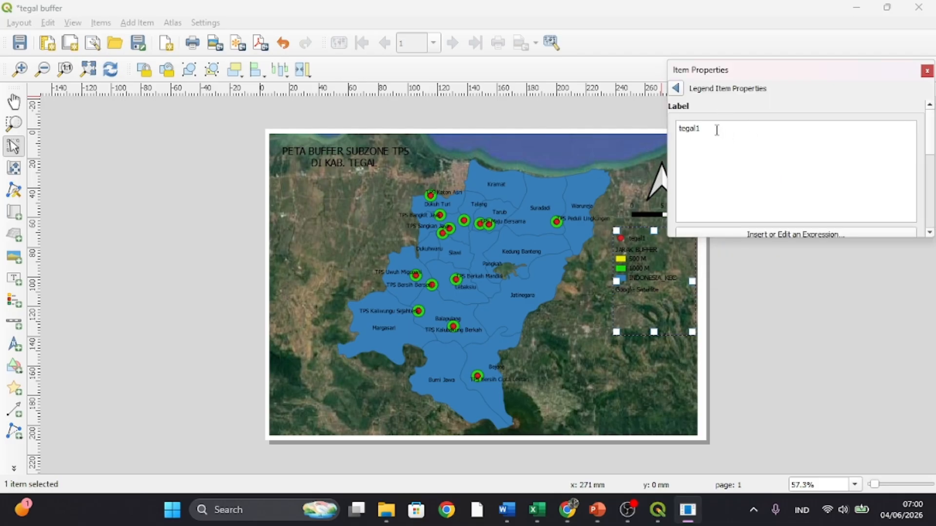
drag(704, 163, 687, 99)
click(676, 87)
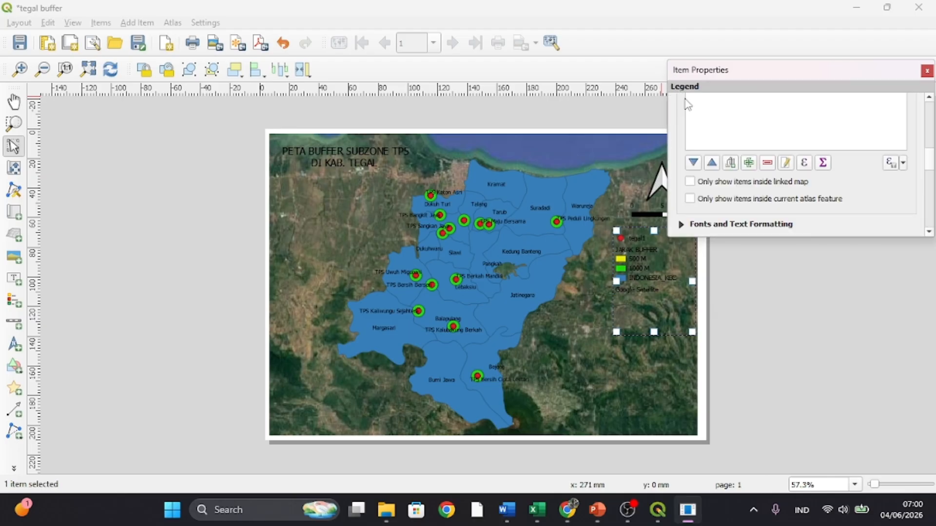
click(927, 71)
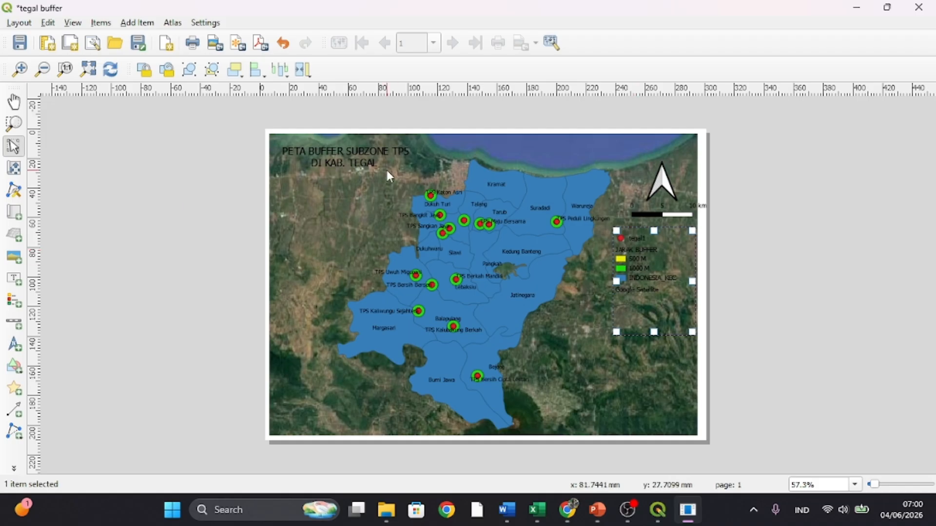
- Add a single-line text label across the legend's width, directly above the legend, and open its properties
click(14, 279)
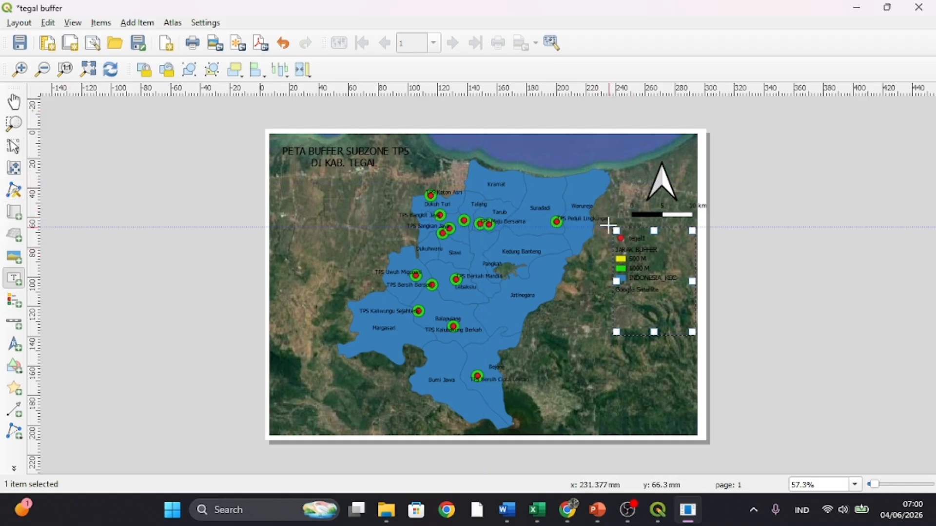
drag(613, 222, 692, 226)
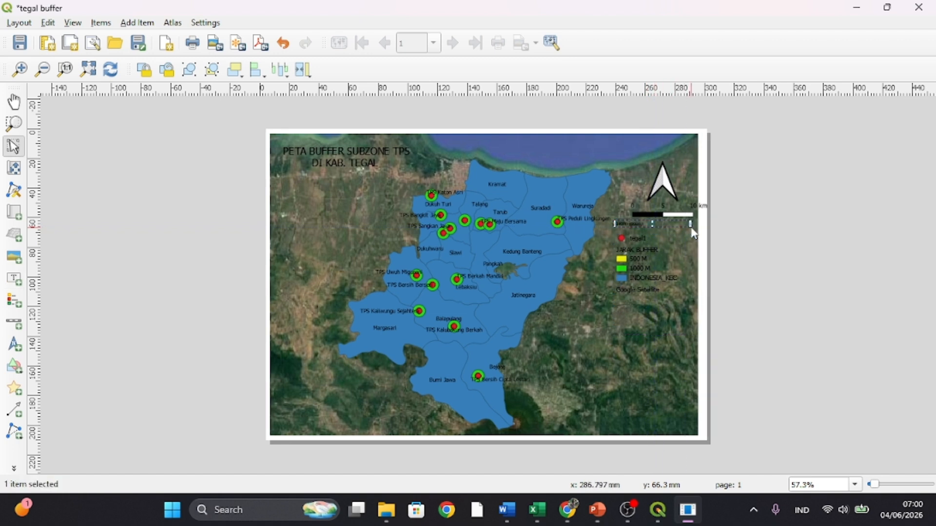
right_click(646, 225)
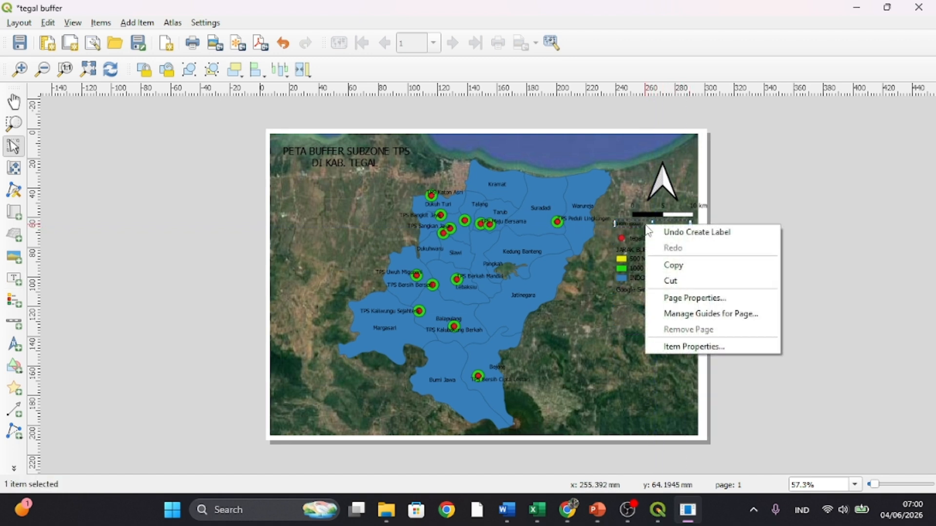
click(678, 347)
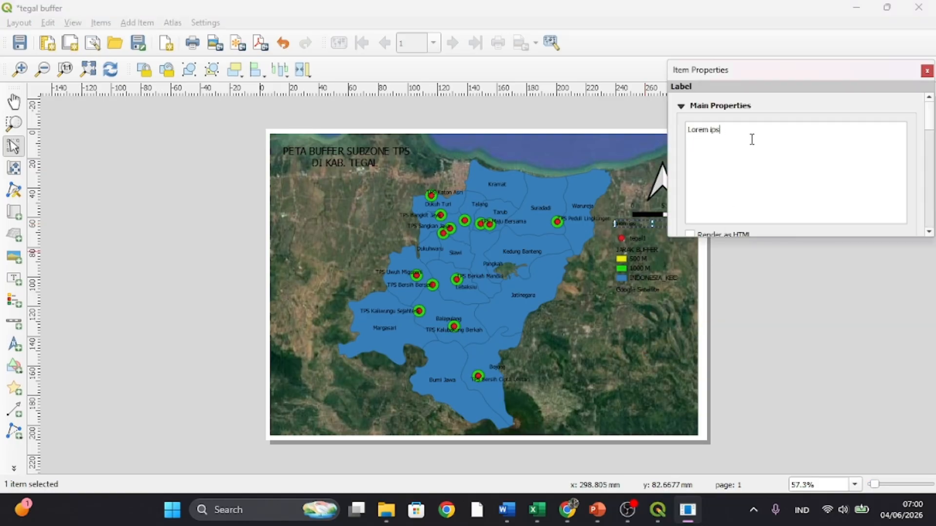
- Try to replace the new label's placeholder text with a heading for the legend
key(BackSpace)
key(BackSpace)
key(BackSpace)
key(BackSpace)
key(BackSpace)
key(BackSpace)
key(BackSpace)
key(BackSpace)
key(BackSpace)
scroll(753, 164, down, 5)
click(795, 294)
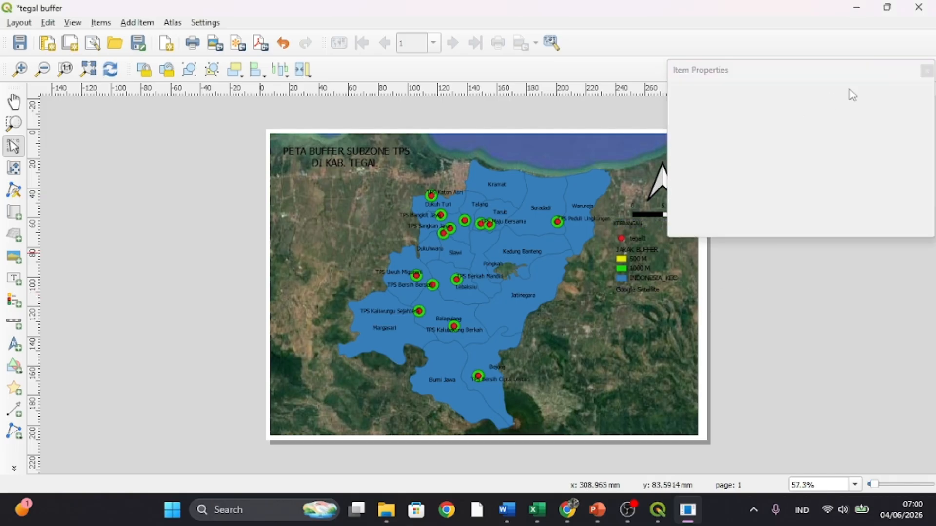
click(926, 71)
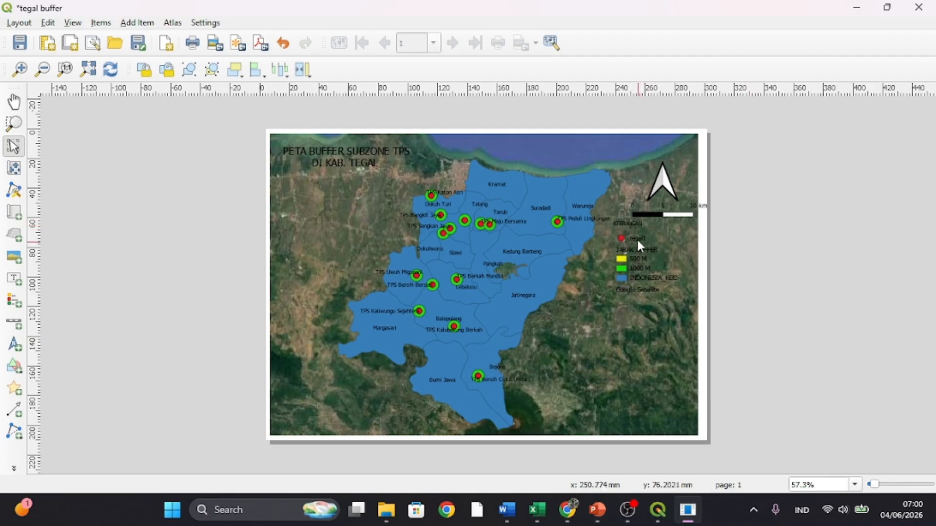
- Undo the text change on the label above the legend and deselect it
click(633, 225)
right_click(633, 224)
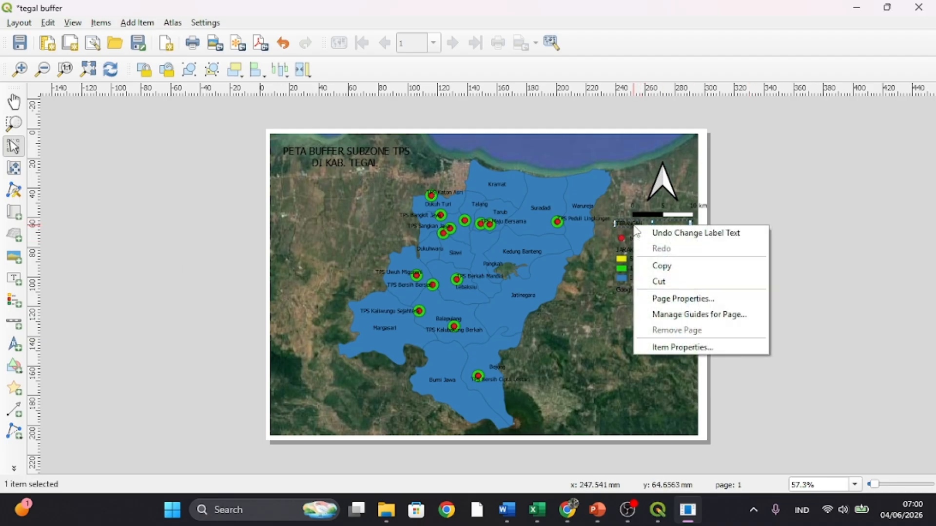
click(643, 232)
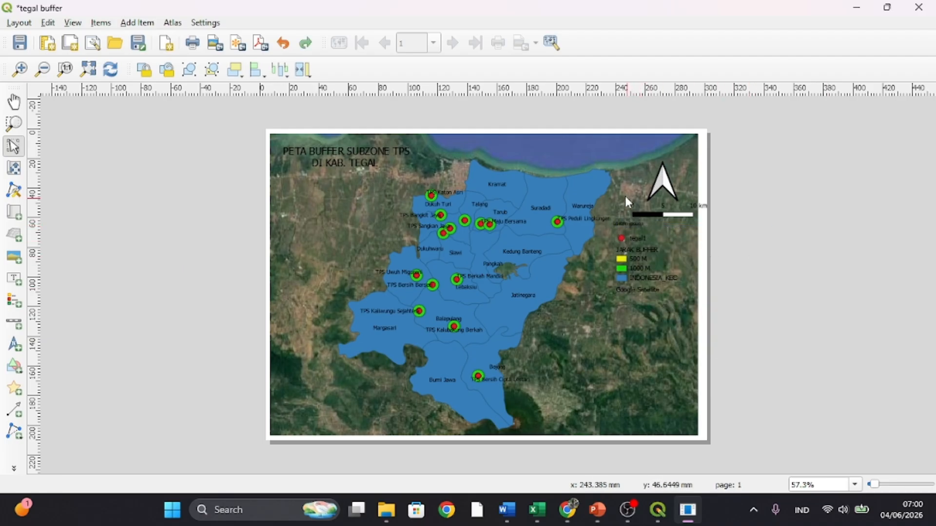
click(627, 221)
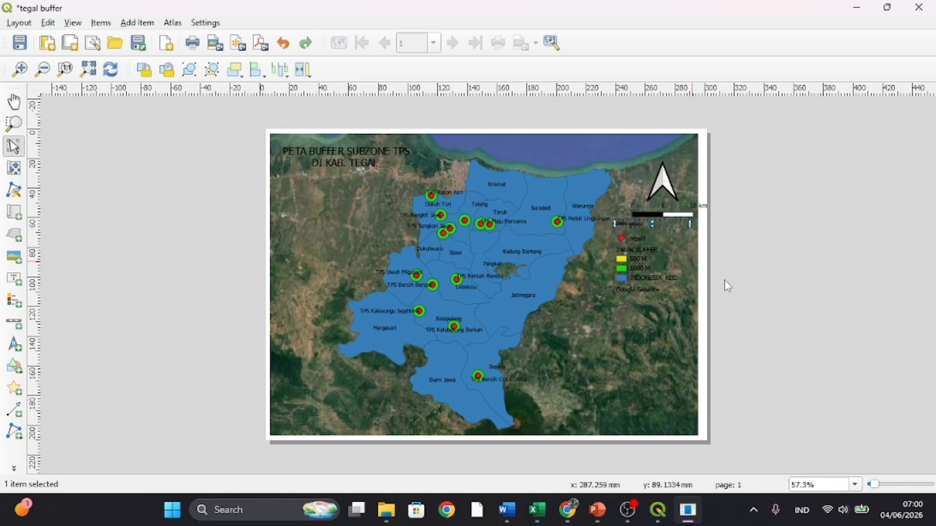
click(794, 318)
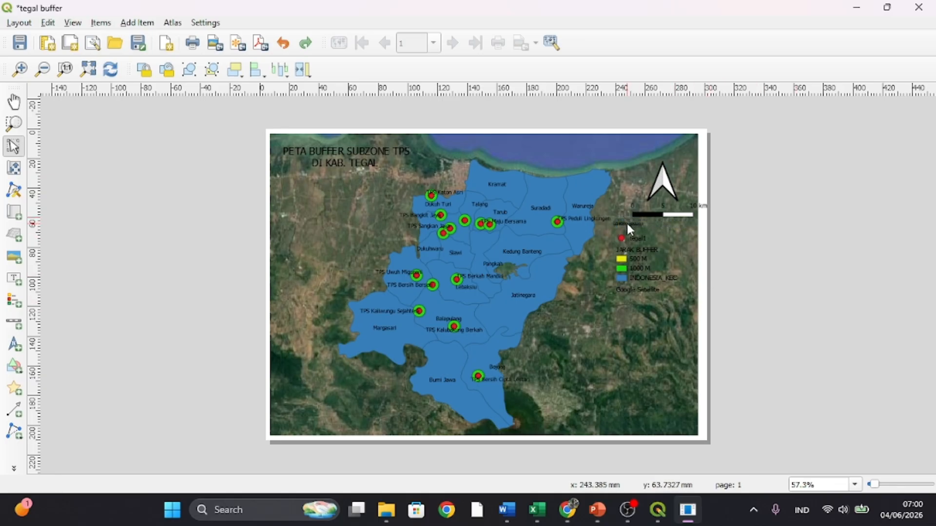
- Nudge the label slightly right to line up with the legend and set its text to "KETERANGAN"
drag(627, 221, 628, 223)
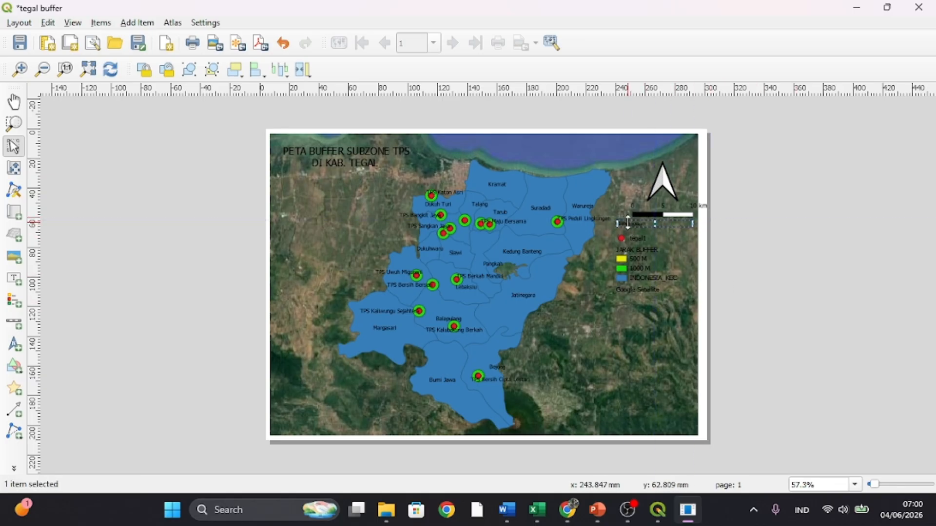
right_click(658, 219)
click(717, 343)
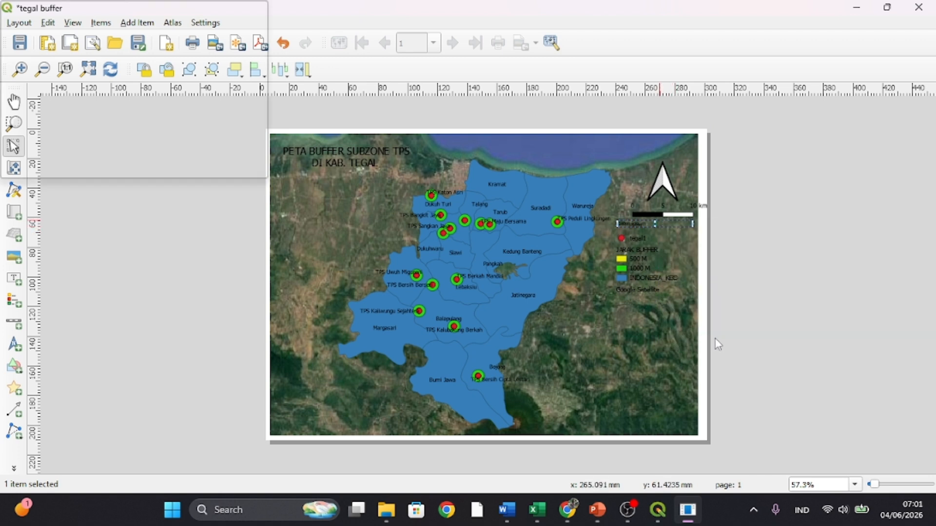
click(773, 148)
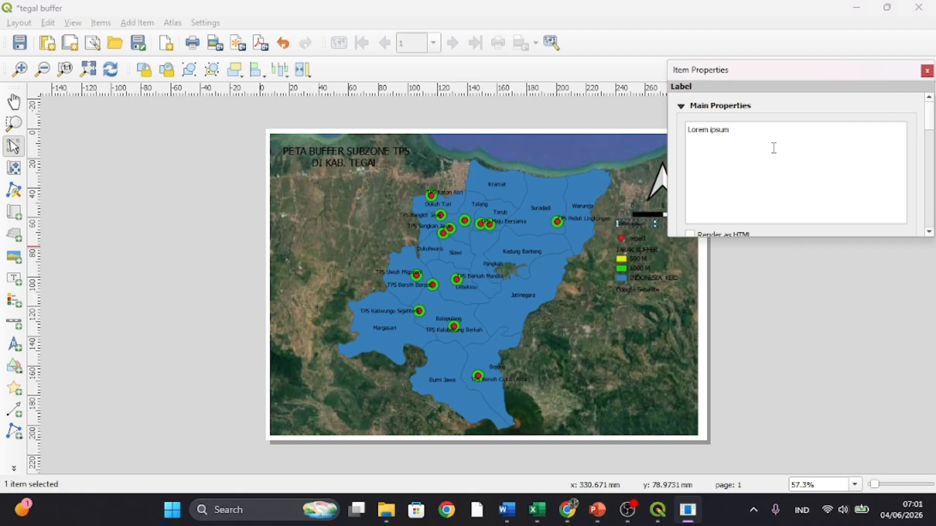
key(BackSpace)
key(BackSpace)
key(BackSpace)
key(BackSpace)
key(BackSpace)
key(BackSpace)
key(BackSpace)
key(BackSpace)
key(BackSpace)
key(BackSpace)
click(788, 294)
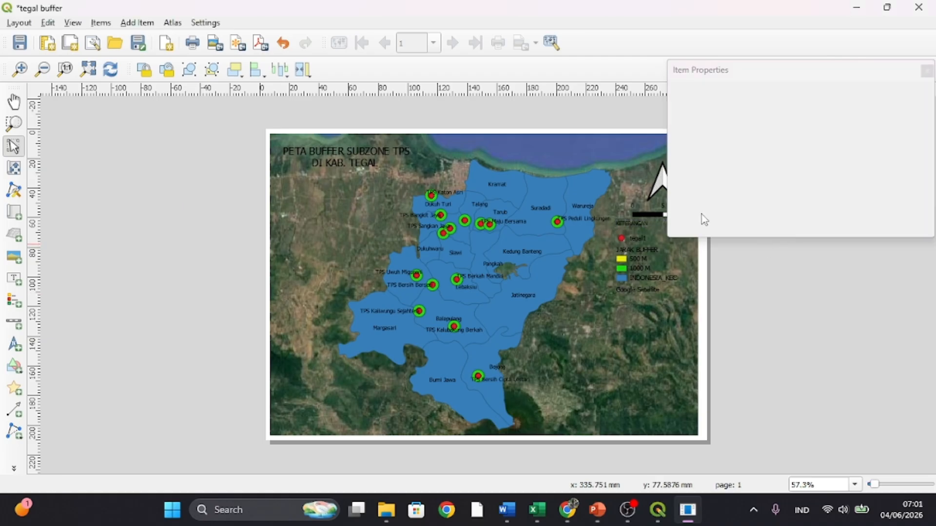
drag(735, 288, 927, 71)
click(927, 71)
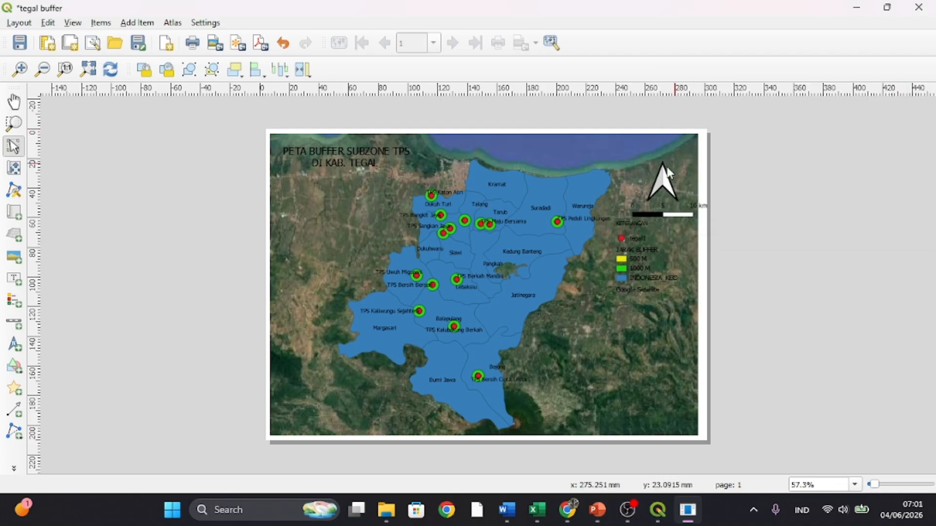
- Rename the legend's tegal1 entry to "TPS DI KAB.TEGAL" and close the item properties
click(638, 234)
right_click(640, 236)
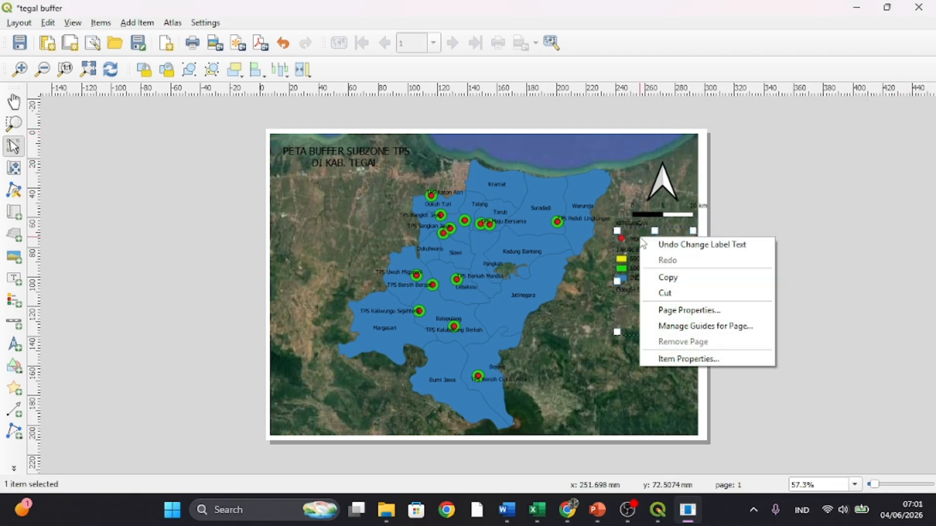
click(683, 358)
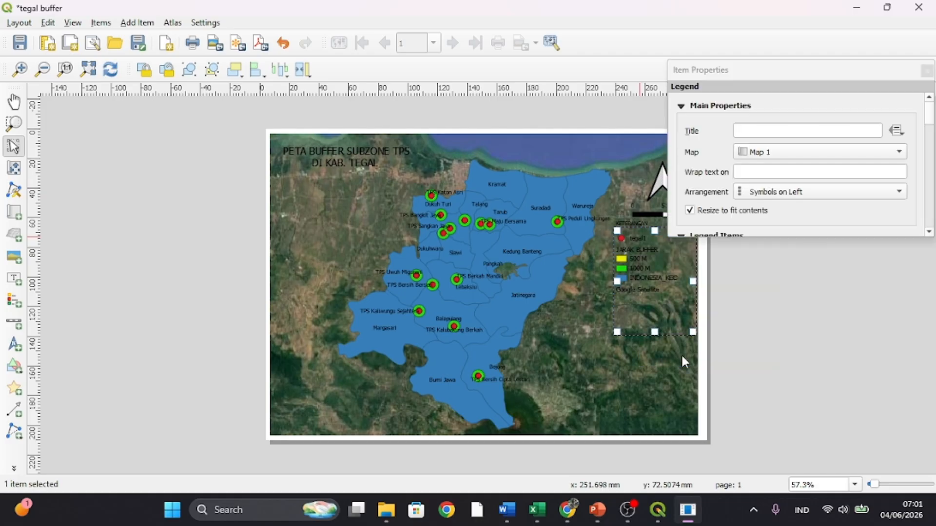
scroll(738, 125, down, 5)
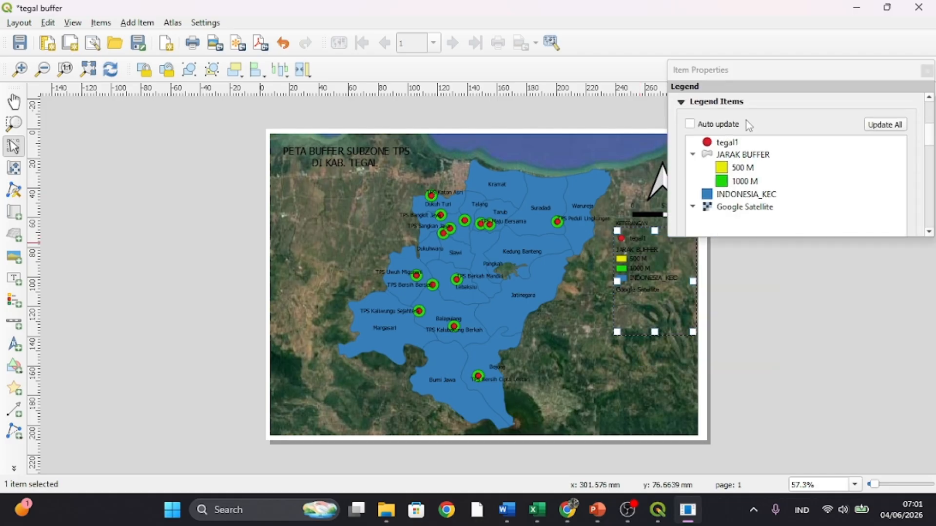
click(736, 143)
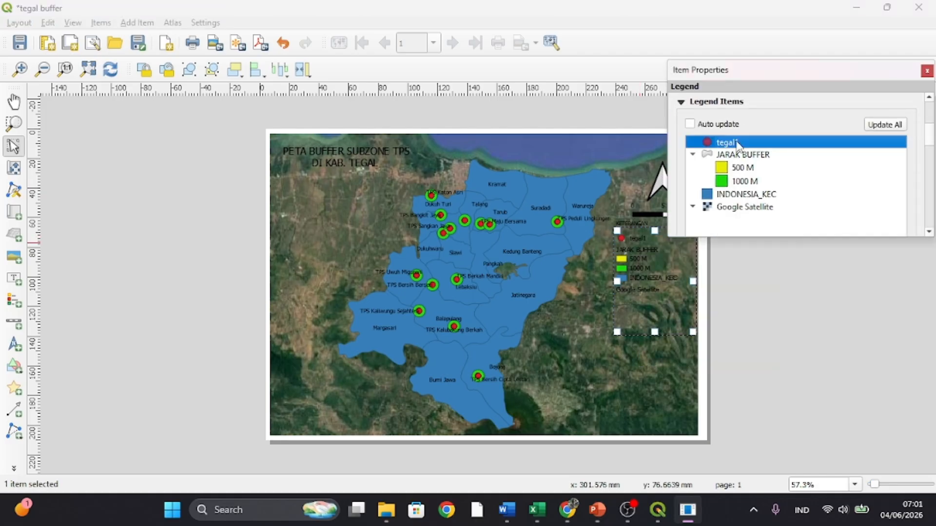
double_click(737, 142)
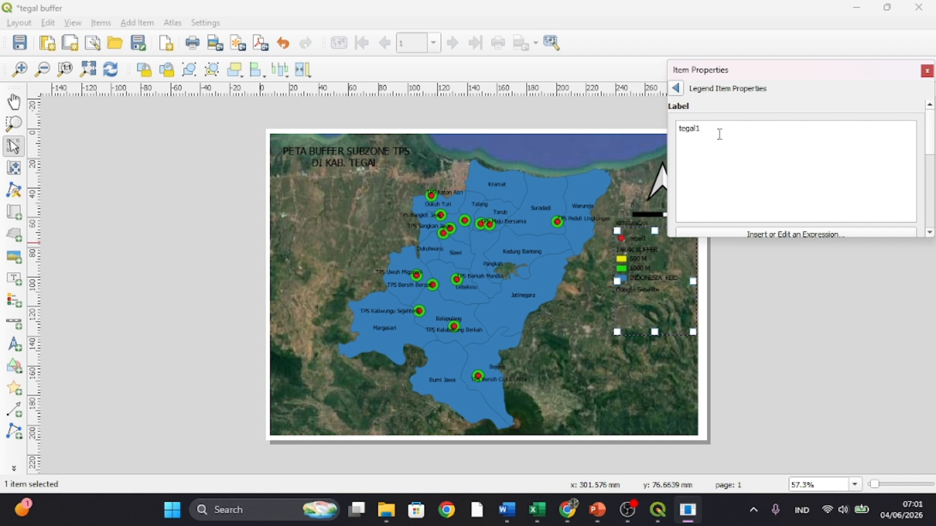
text(TPS DI KAB.TEGAL)
click(791, 331)
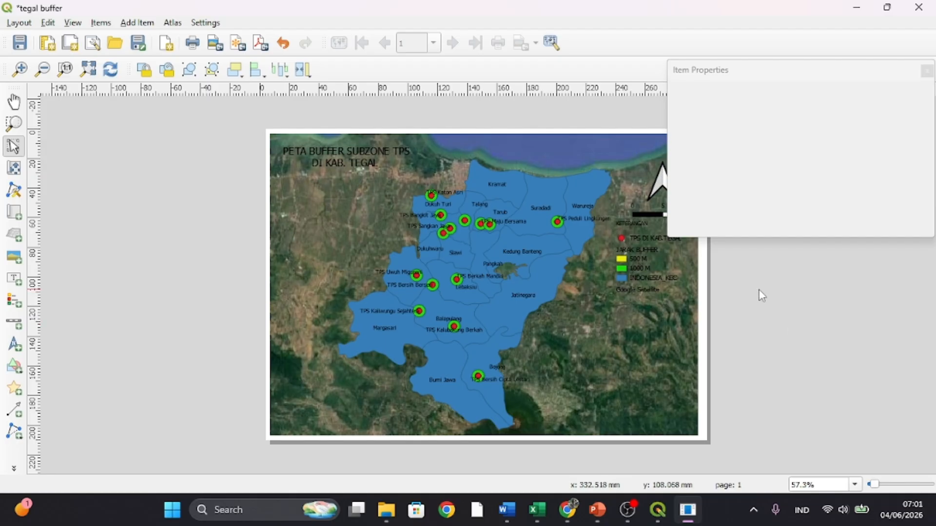
click(926, 72)
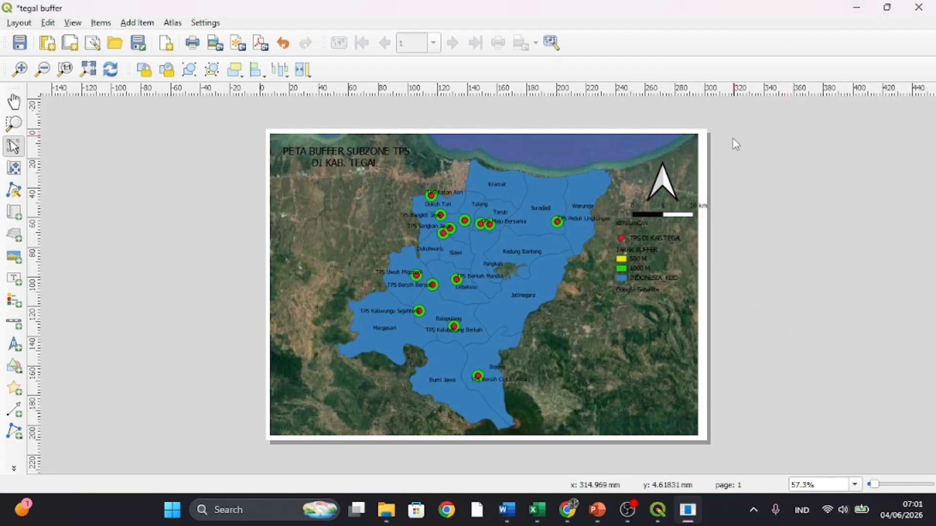
- Nudge the scale bar slightly left under the north arrow and clear the selection
click(643, 214)
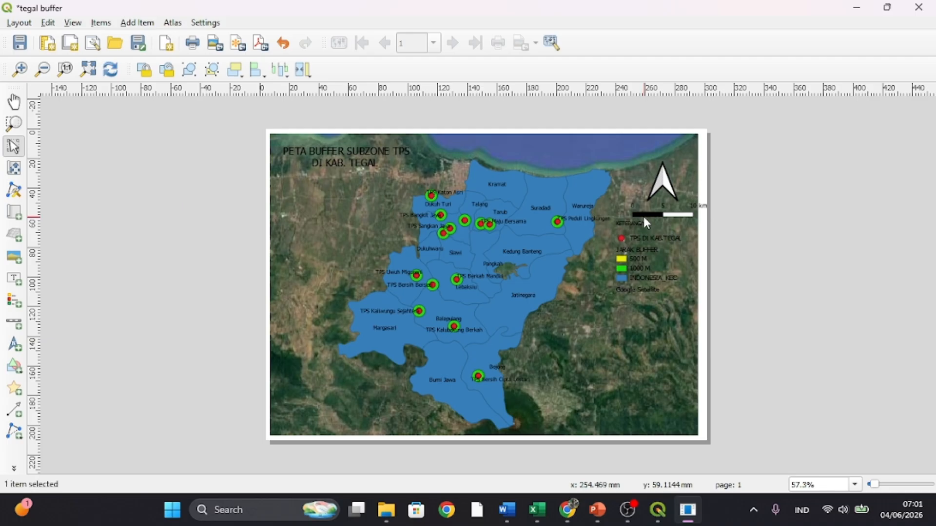
key(Left)
key(Left)
key(Left)
key(Left)
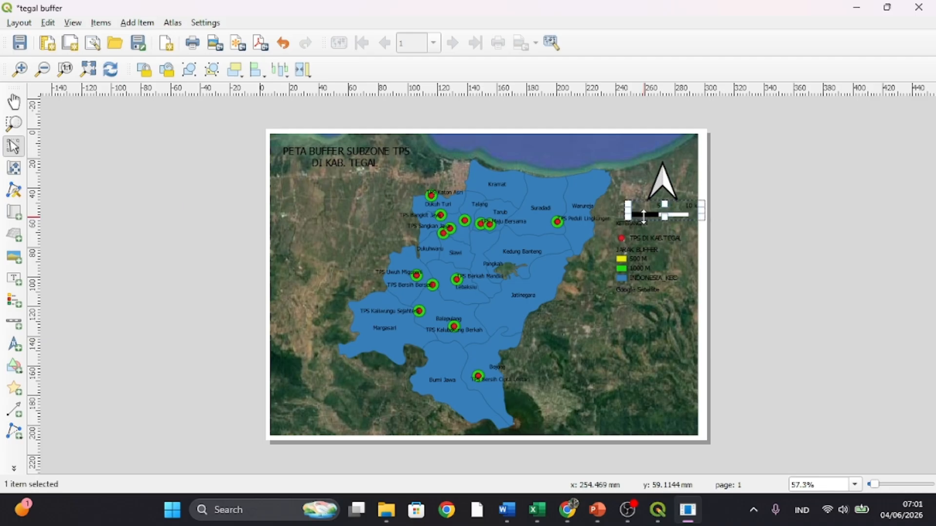
click(665, 183)
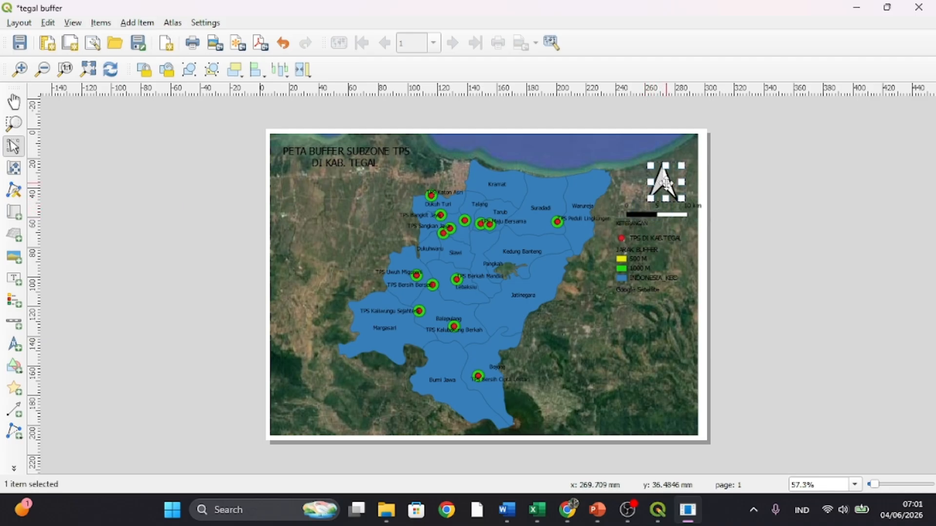
click(746, 255)
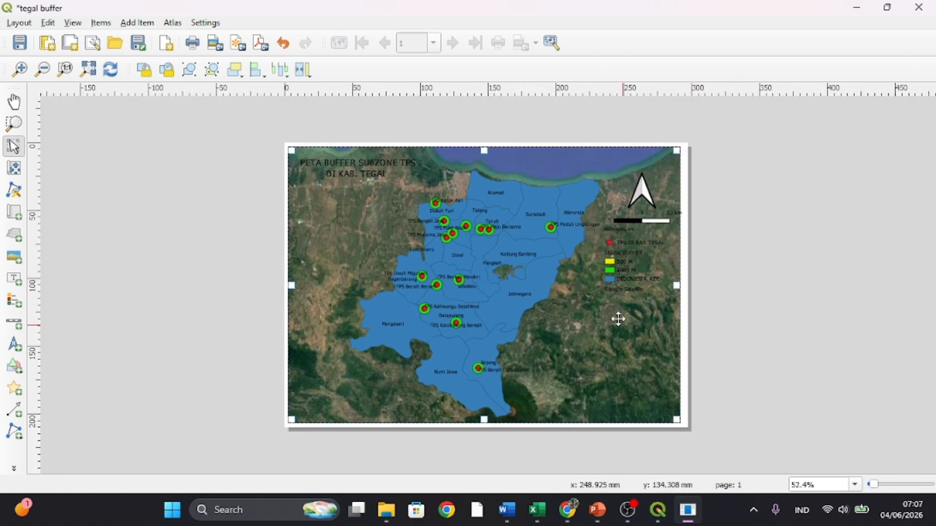
- Add a grid to the main map and set its CRS to WGS 84 / UTM zone 49S (EPSG:32749)
right_click(365, 274)
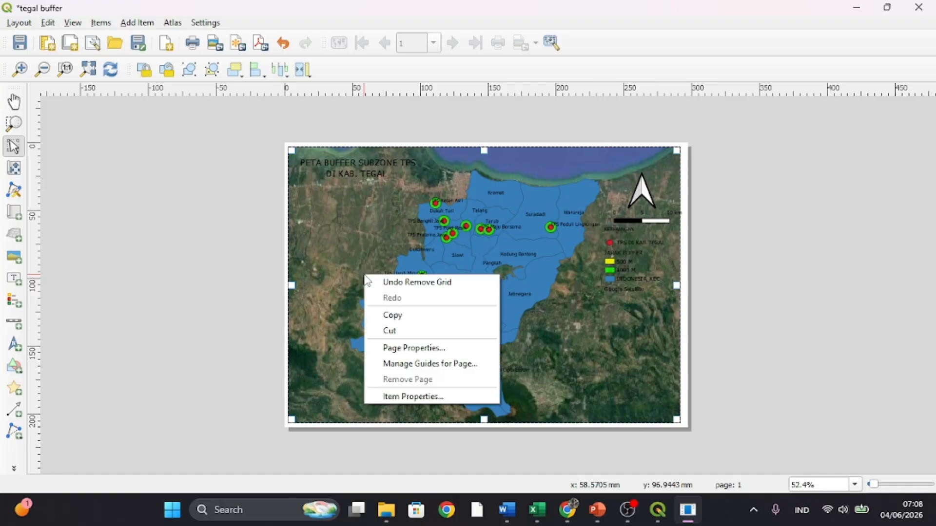
click(388, 396)
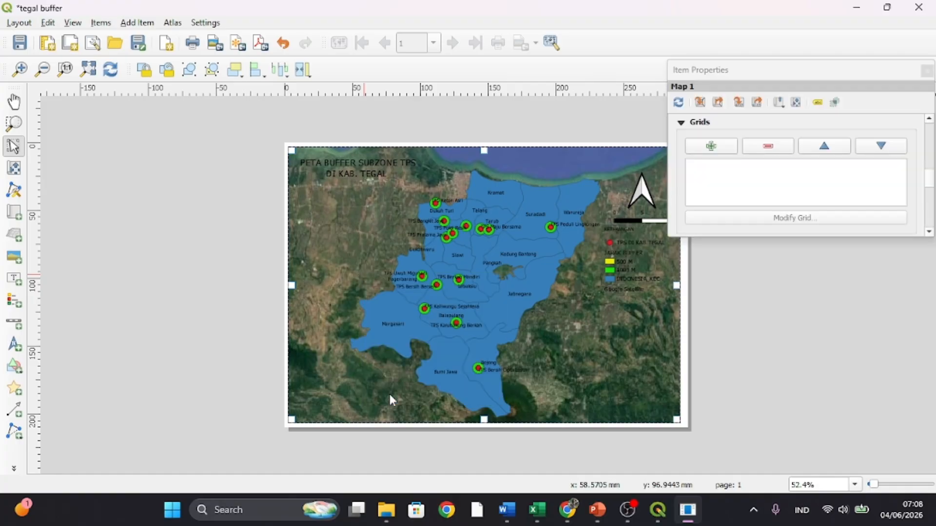
click(707, 147)
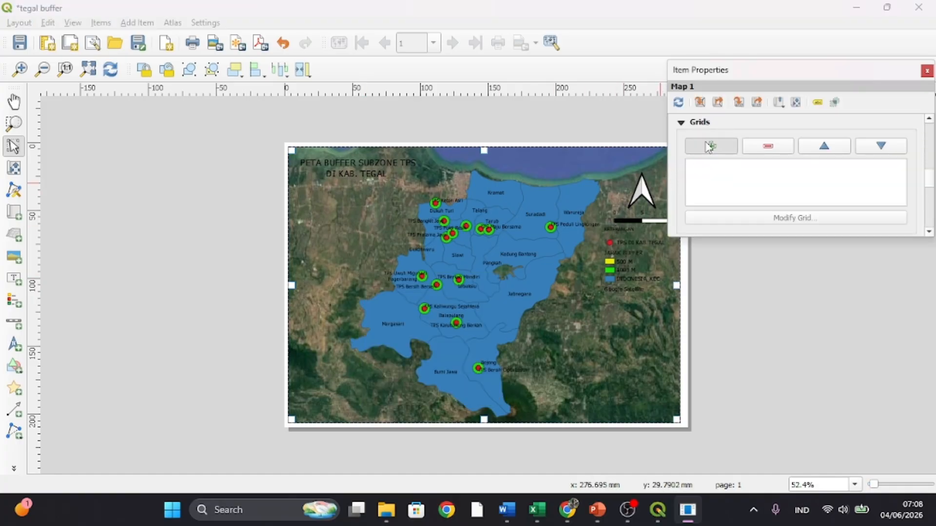
click(772, 219)
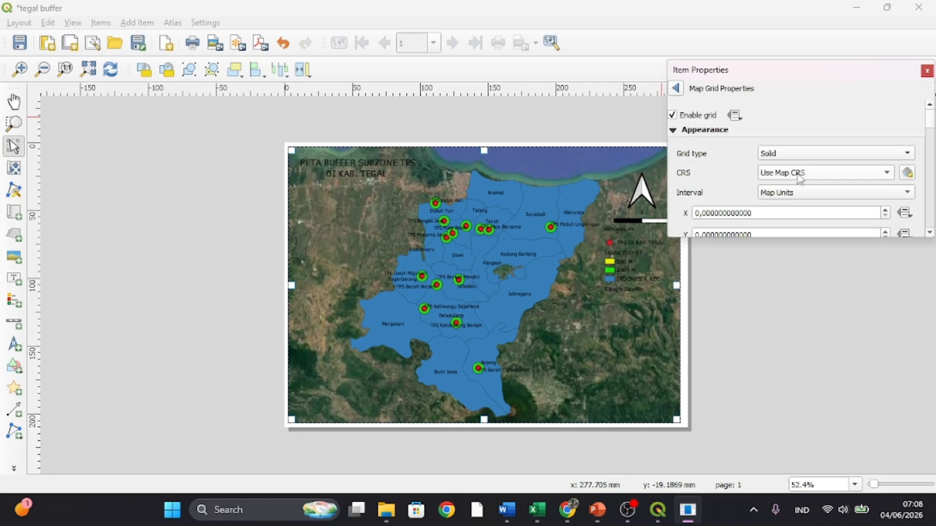
click(906, 174)
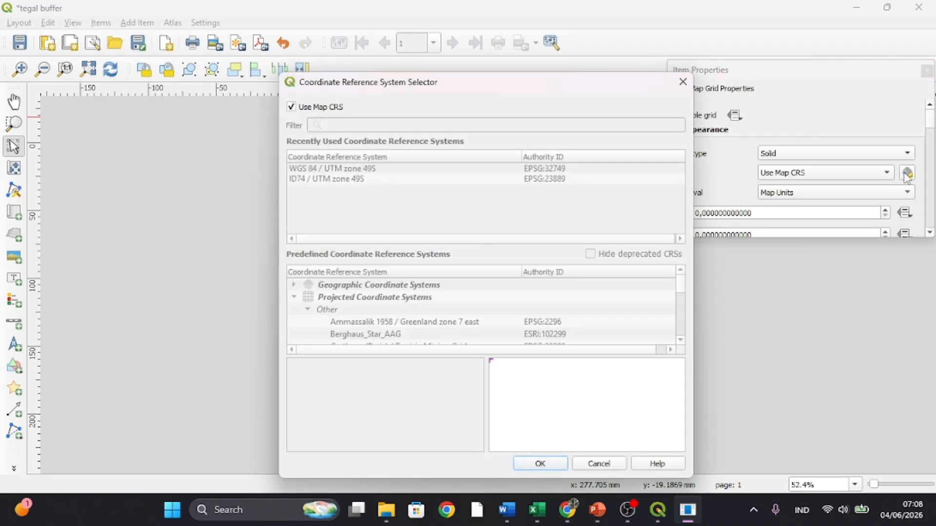
click(292, 109)
click(341, 169)
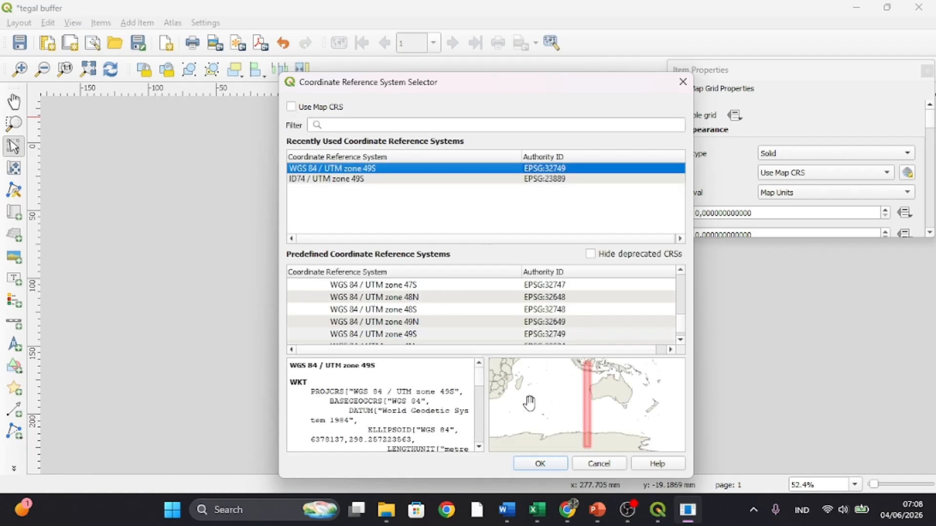
click(540, 463)
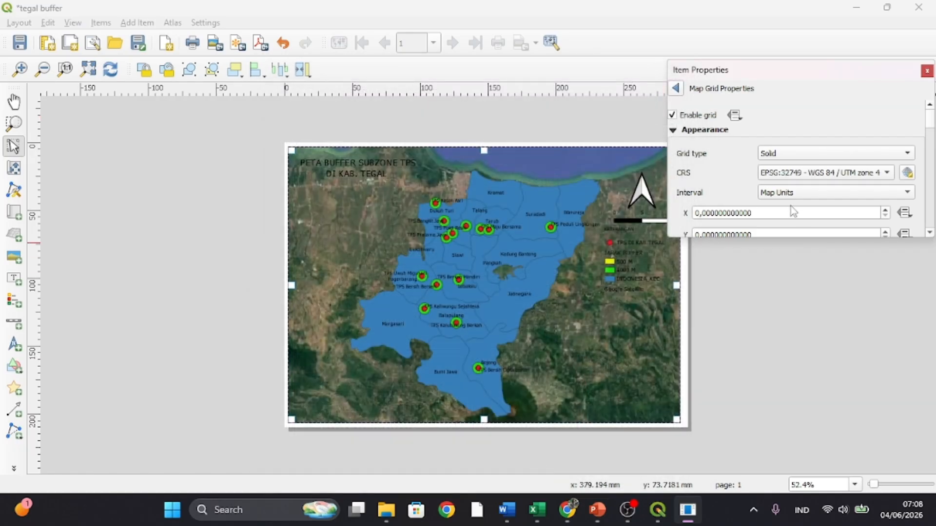
- Set the map grid's X and Y intervals to 15000 map units
click(700, 213)
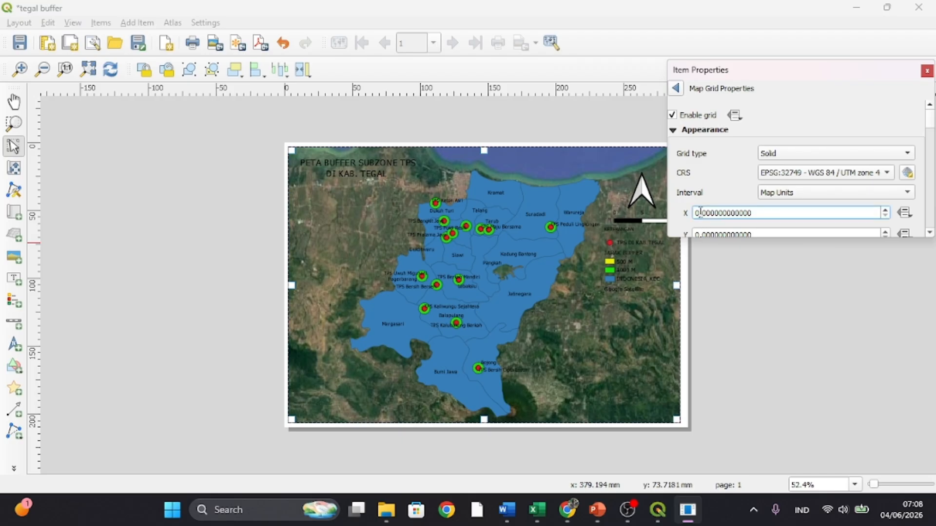
text(15000)
click(698, 234)
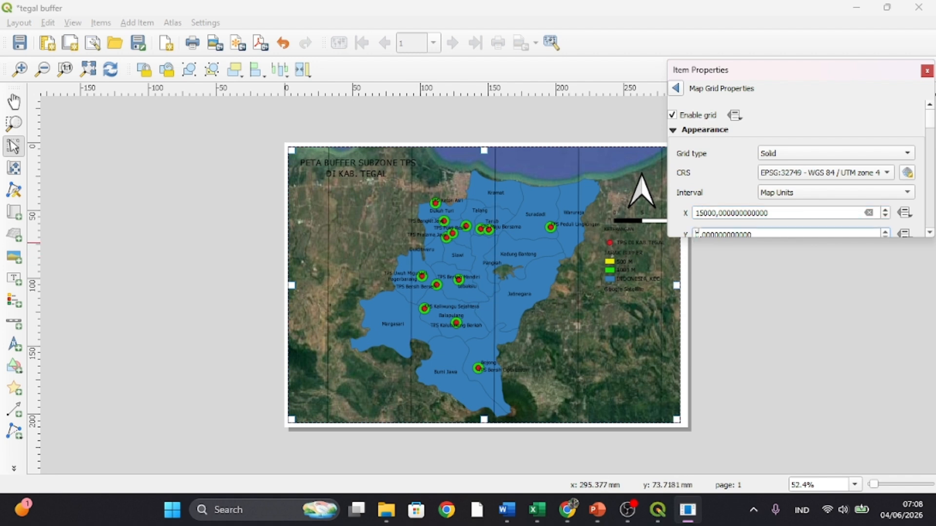
text(15000)
- Give the map grid a Zebra frame and enable drawing of its coordinates
scroll(726, 195, down, 5)
scroll(731, 192, down, 1)
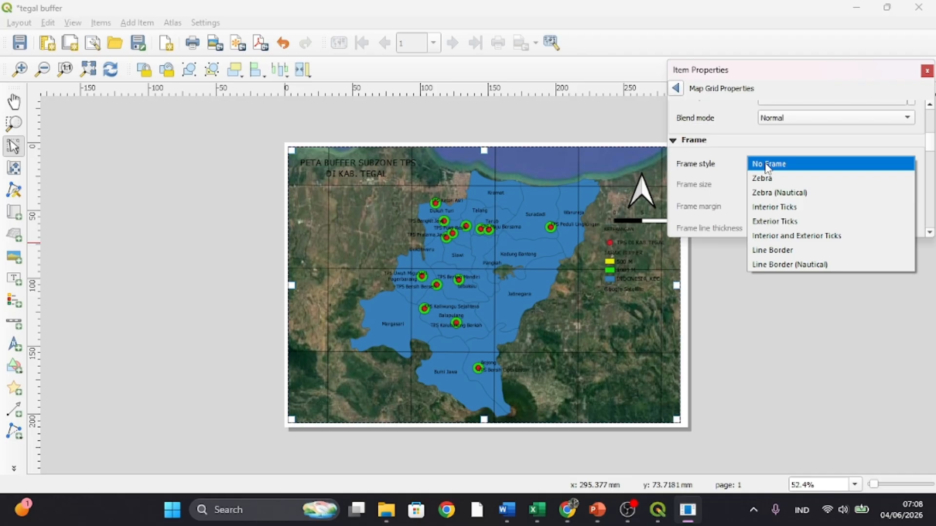
click(767, 177)
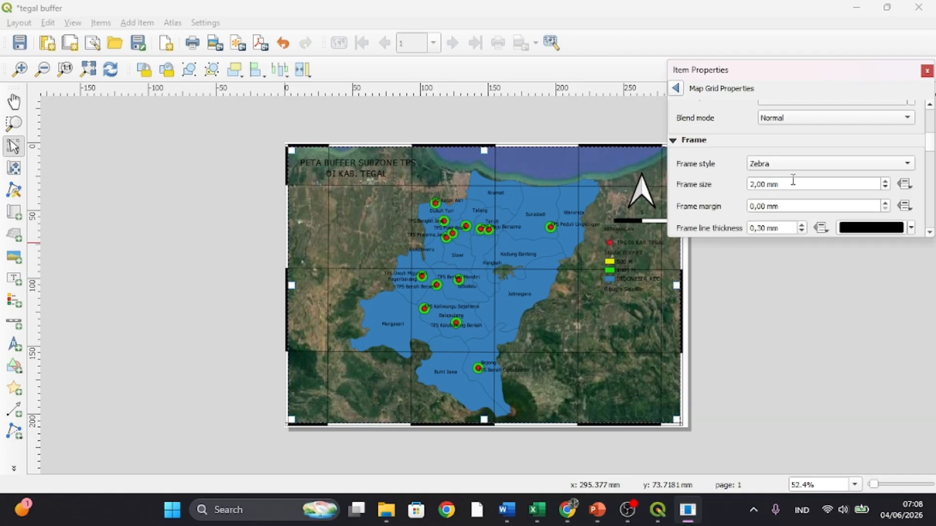
scroll(798, 197, down, 5)
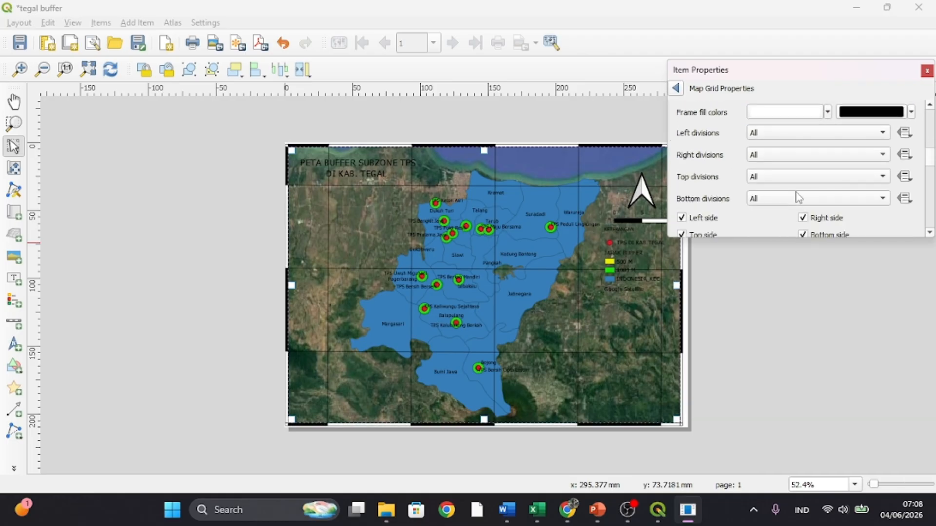
scroll(797, 197, down, 8)
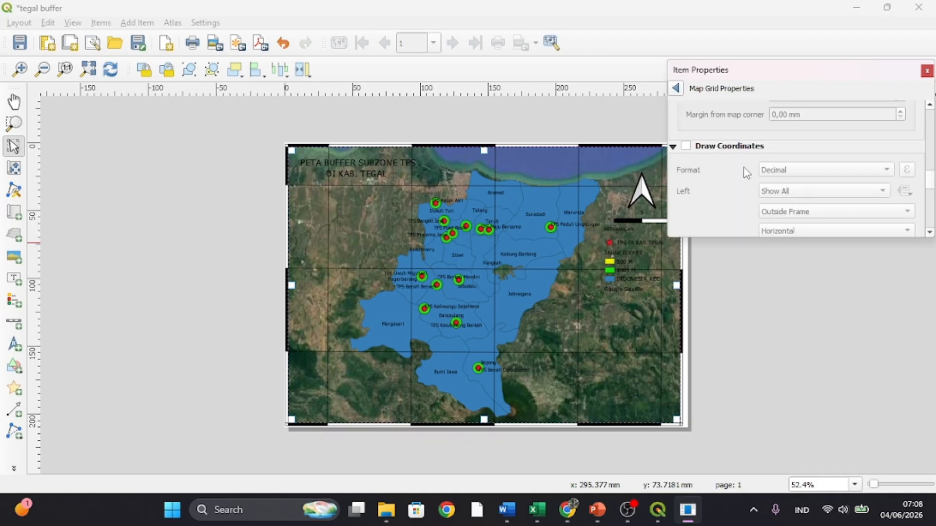
click(690, 150)
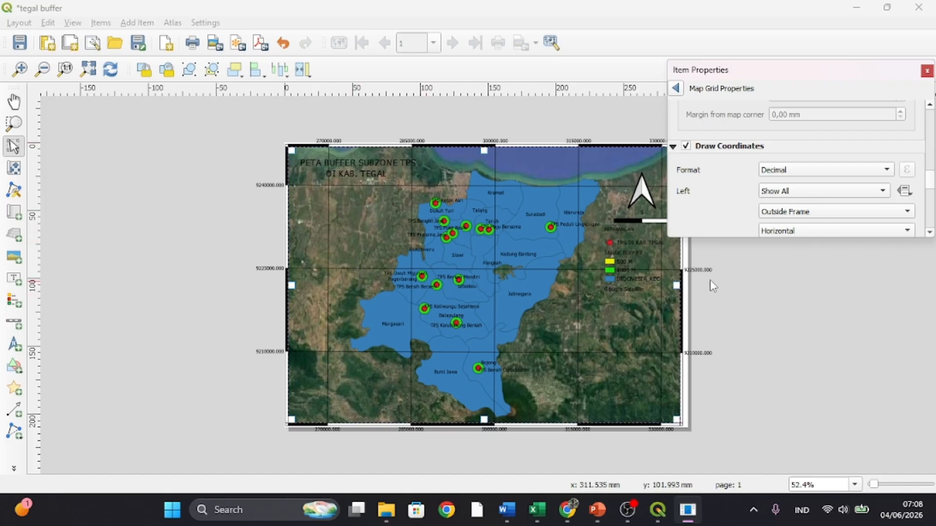
- Set the orientation of the left-side grid coordinates to Vertical Ascending
scroll(736, 218, down, 5)
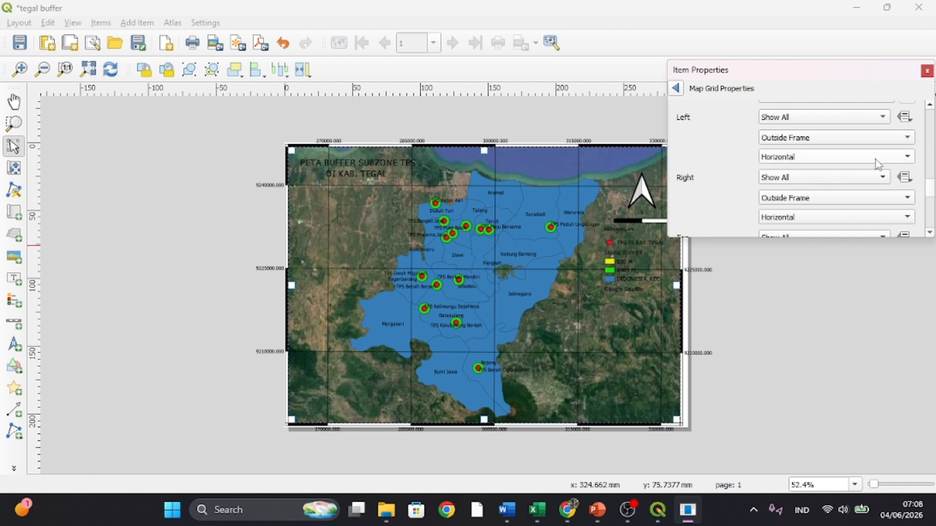
click(909, 162)
click(886, 174)
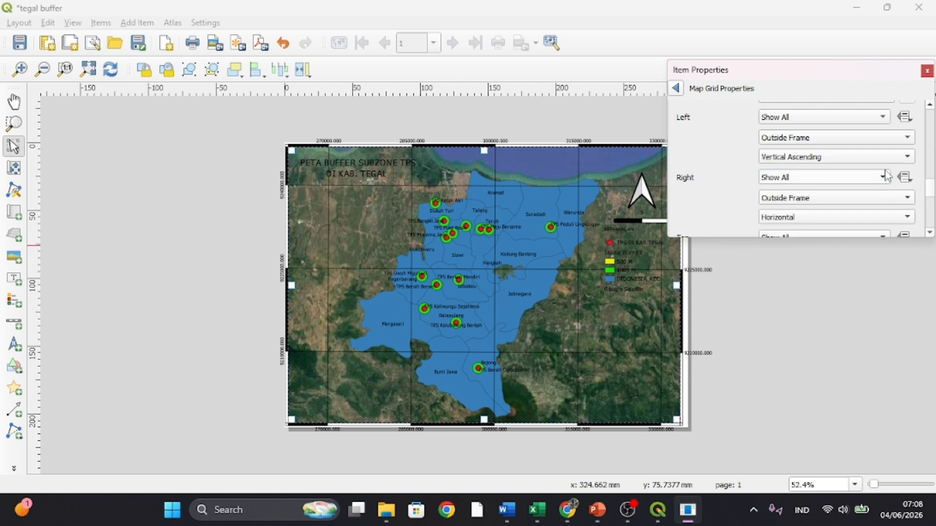
- Try Vertical Ascending orientation on the top grid coordinates and switch them back to Horizontal
scroll(874, 195, down, 4)
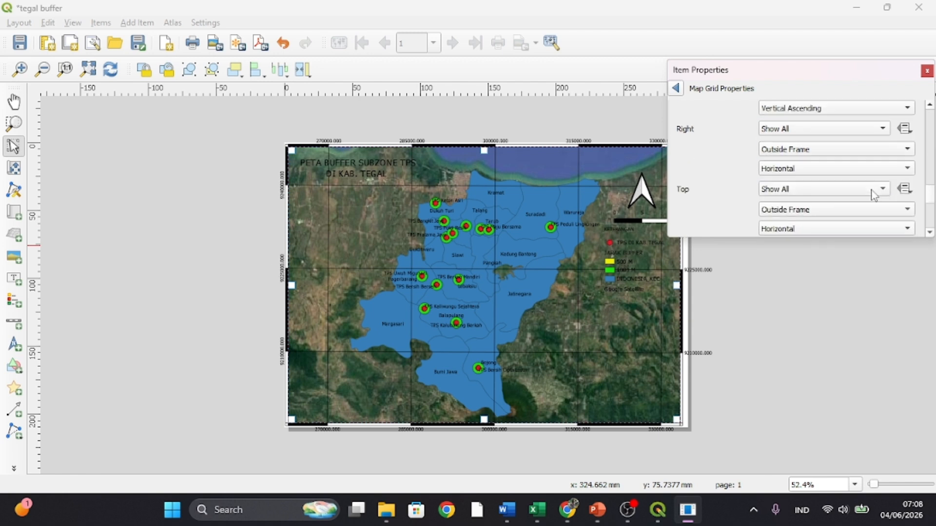
scroll(873, 195, down, 3)
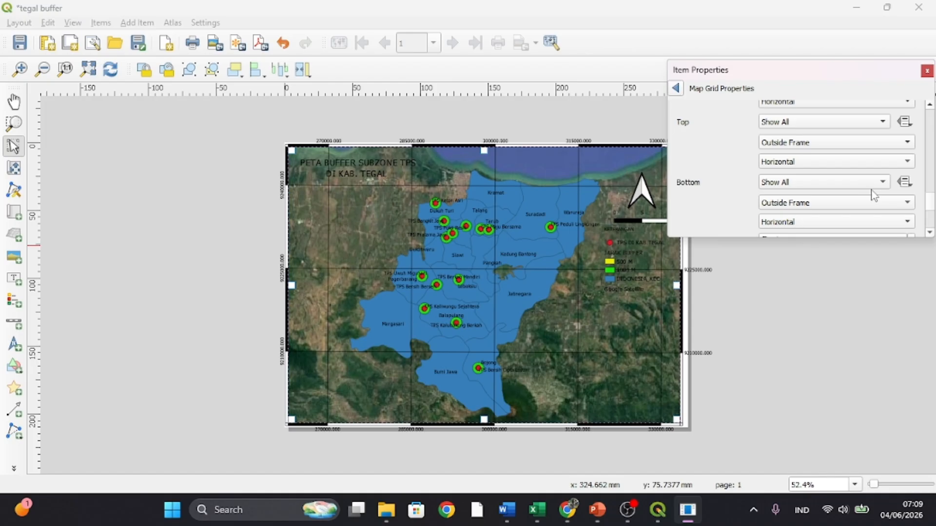
click(910, 162)
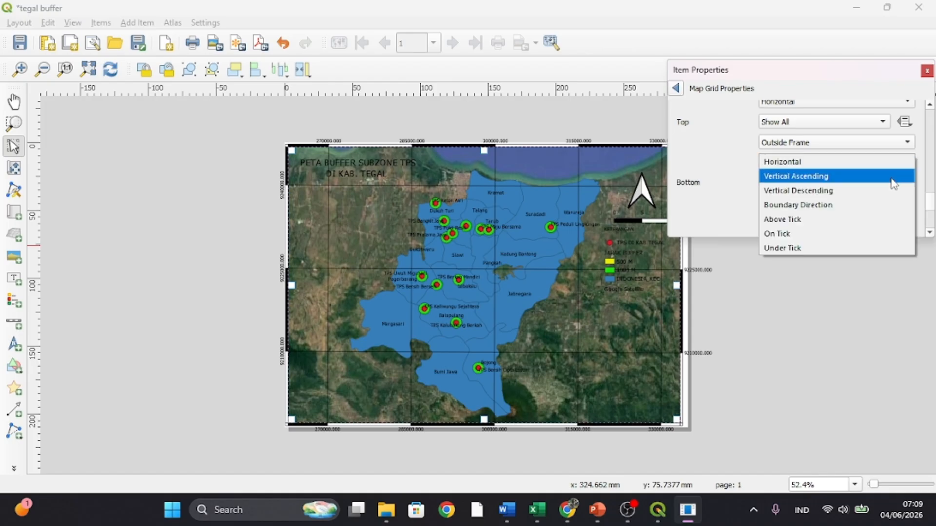
click(894, 180)
click(891, 167)
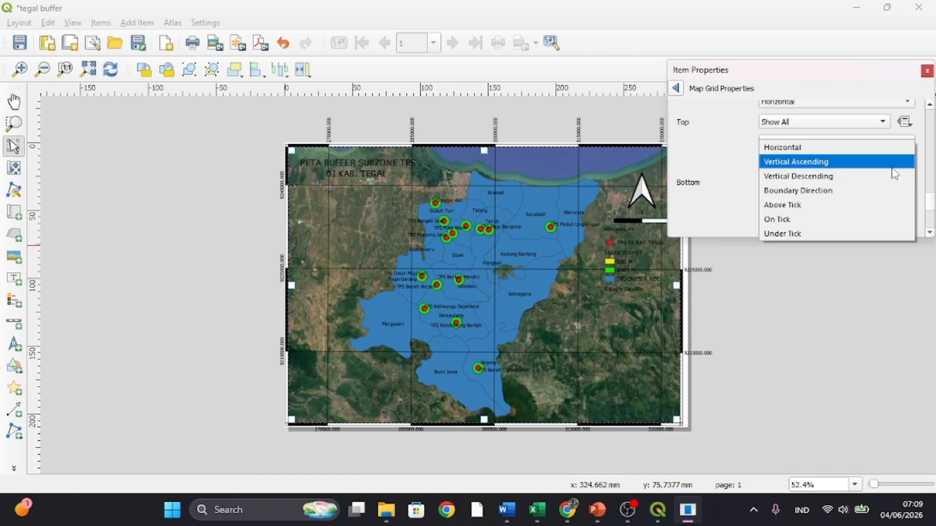
click(891, 148)
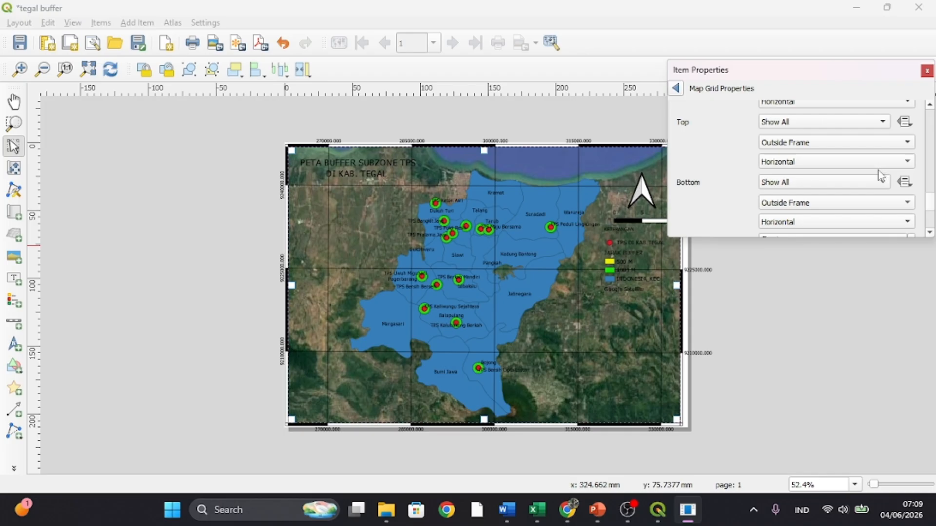
- Try Vertical Ascending orientation on the bottom grid coordinates and switch them back to Horizontal
scroll(880, 176, down, 2)
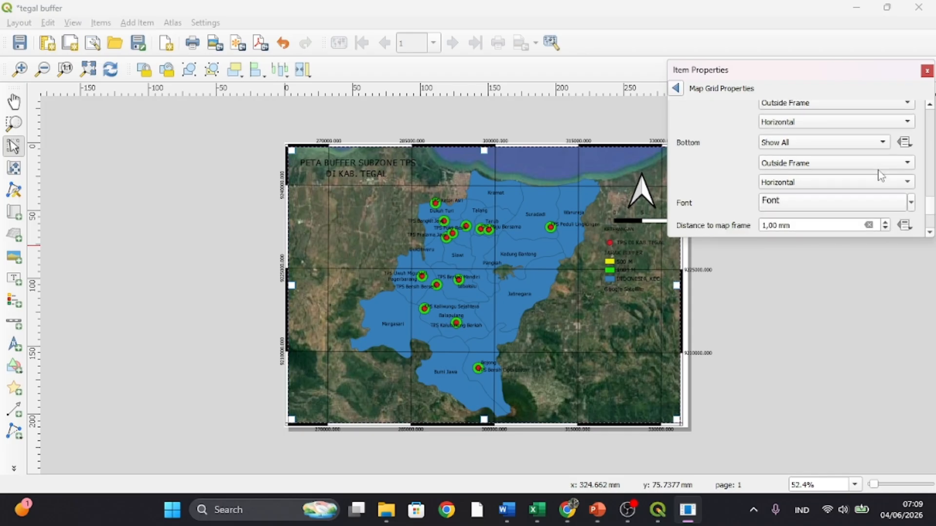
click(906, 179)
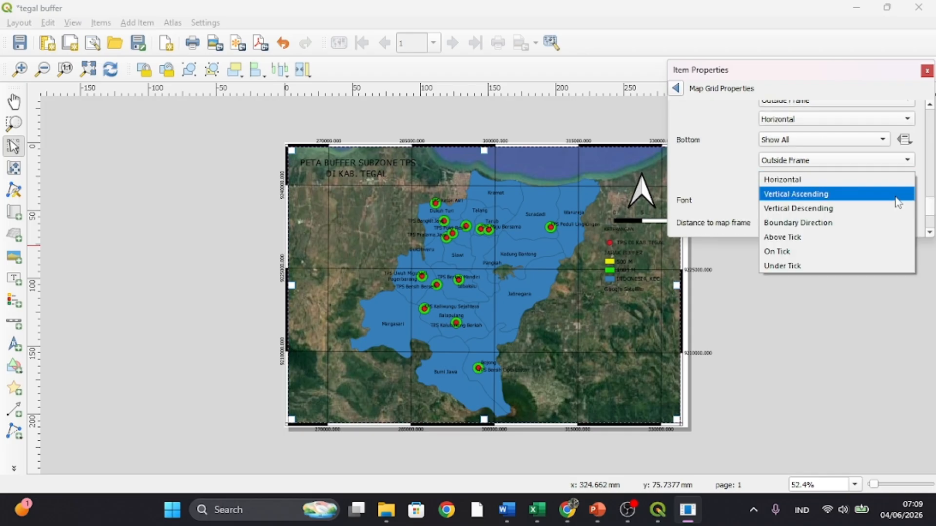
click(898, 202)
click(901, 179)
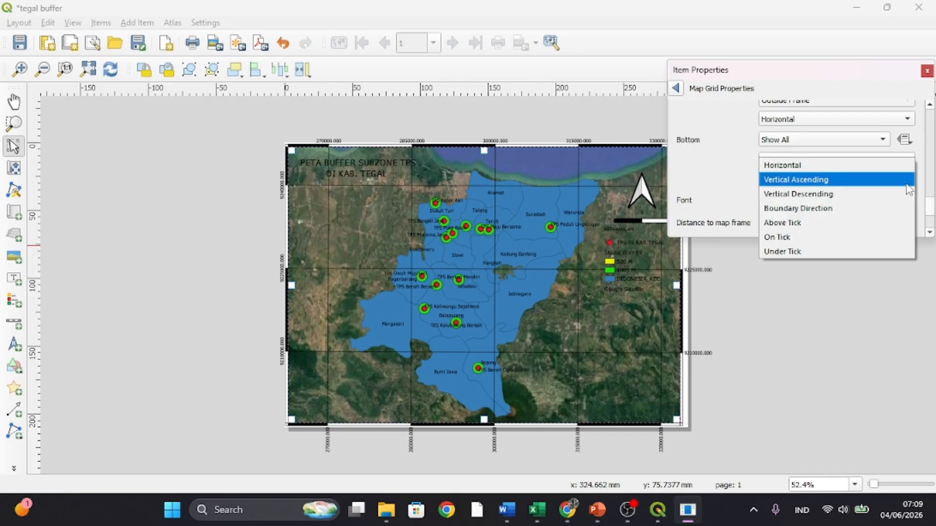
click(877, 180)
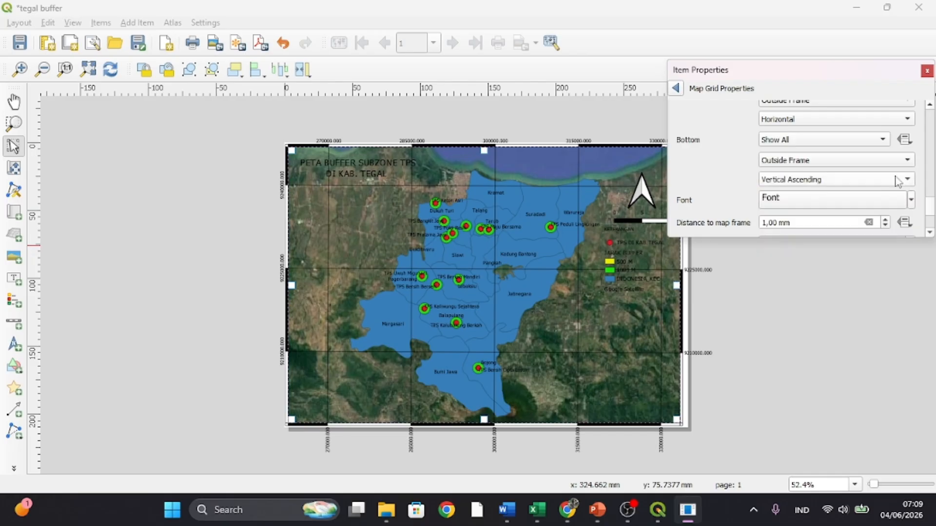
click(897, 178)
click(887, 166)
- Return the orientation of the top grid coordinates from Above Tick to Horizontal
scroll(890, 176, down, 3)
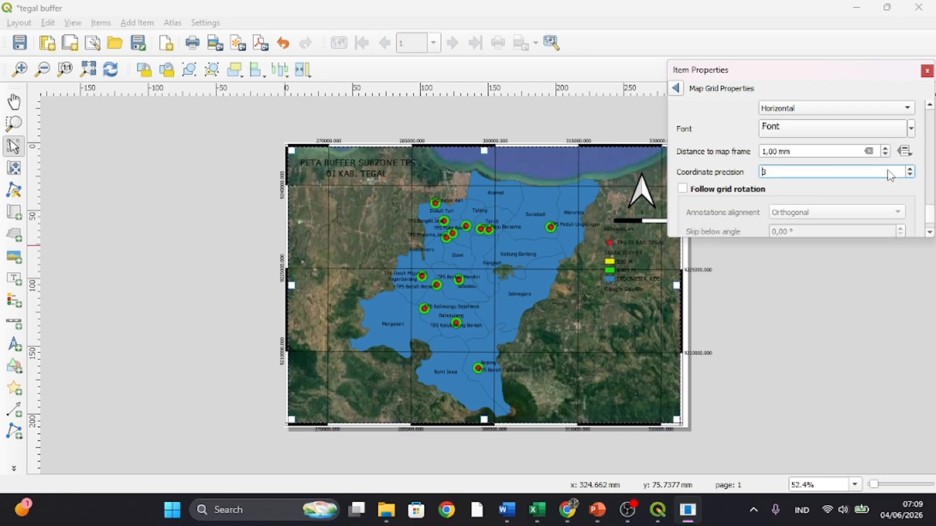
scroll(890, 176, up, 5)
scroll(888, 170, up, 1)
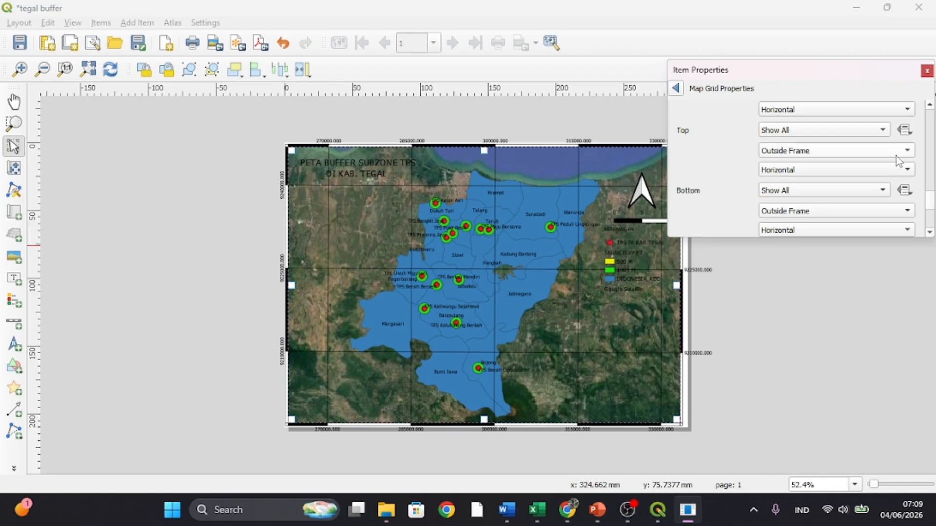
scroll(908, 171, down, 5)
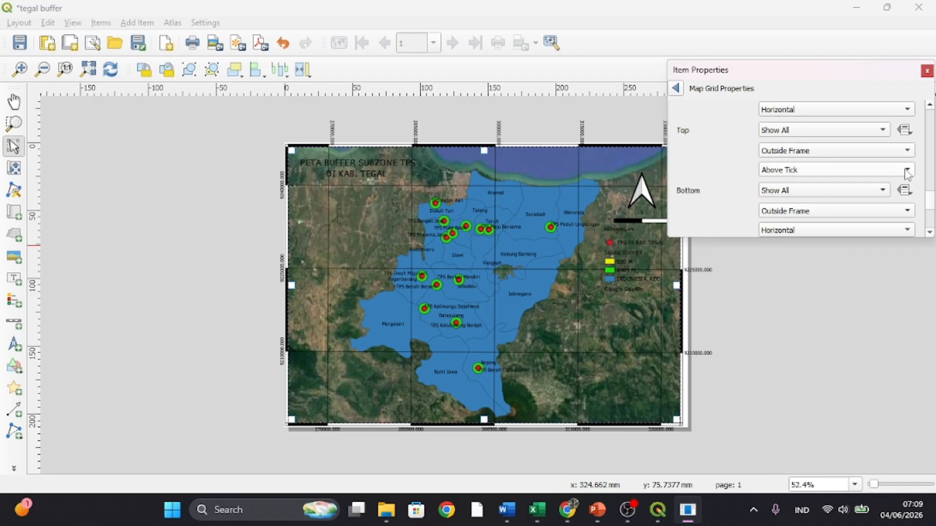
click(908, 172)
click(852, 111)
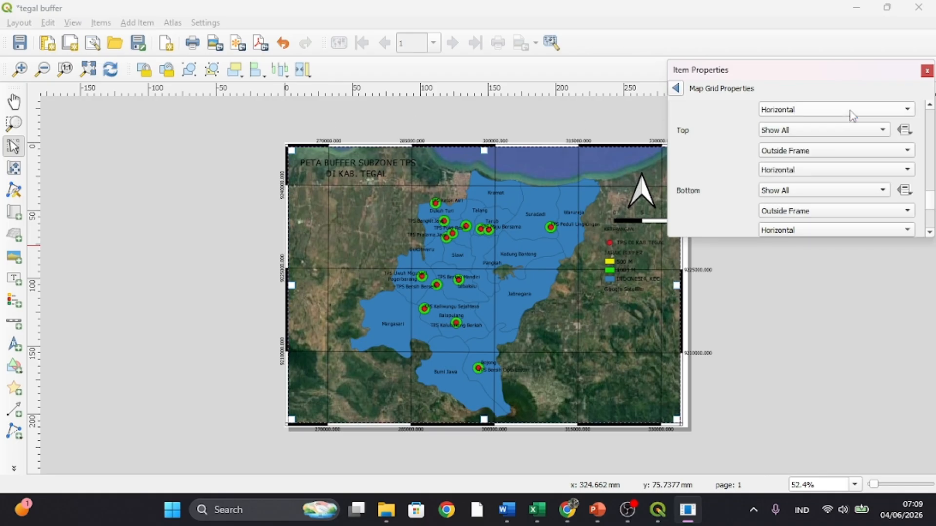
click(852, 115)
click(741, 119)
- Try On Tick and Horizontal orientations on the left grid coordinates, then restore Vertical Ascending
scroll(743, 120, up, 3)
scroll(742, 119, down, 2)
scroll(776, 155, down, 3)
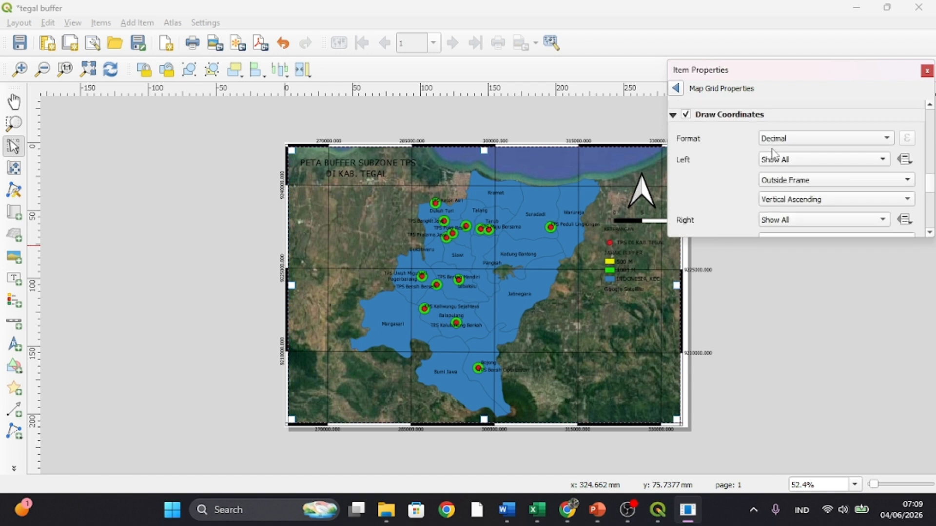
scroll(839, 181, down, 4)
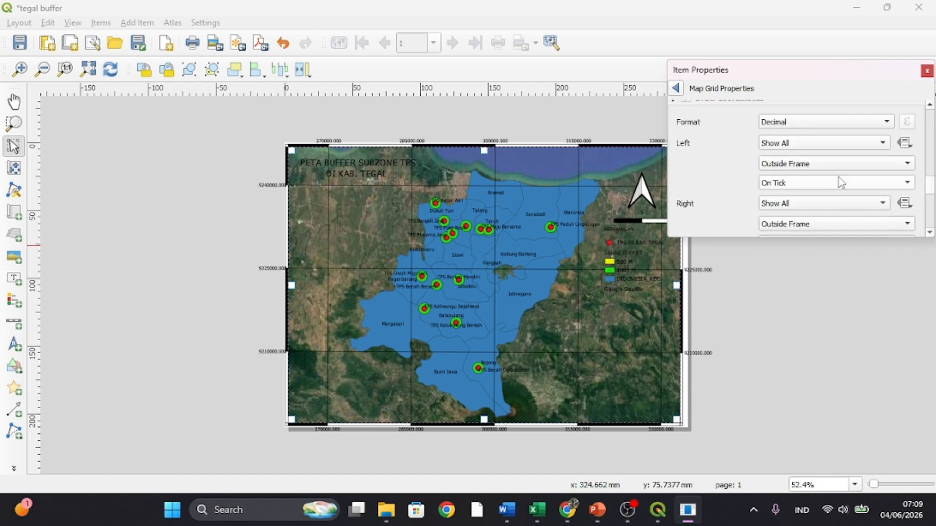
scroll(841, 182, up, 1)
click(907, 184)
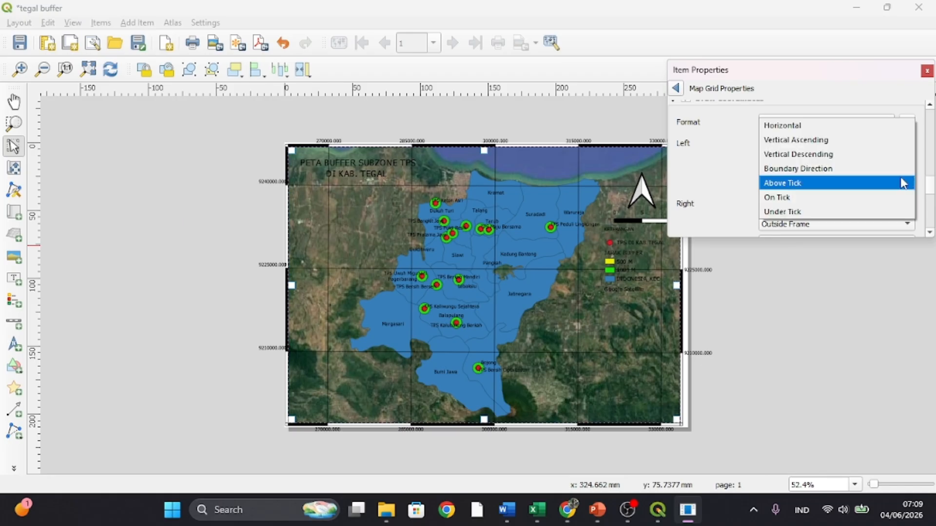
click(813, 125)
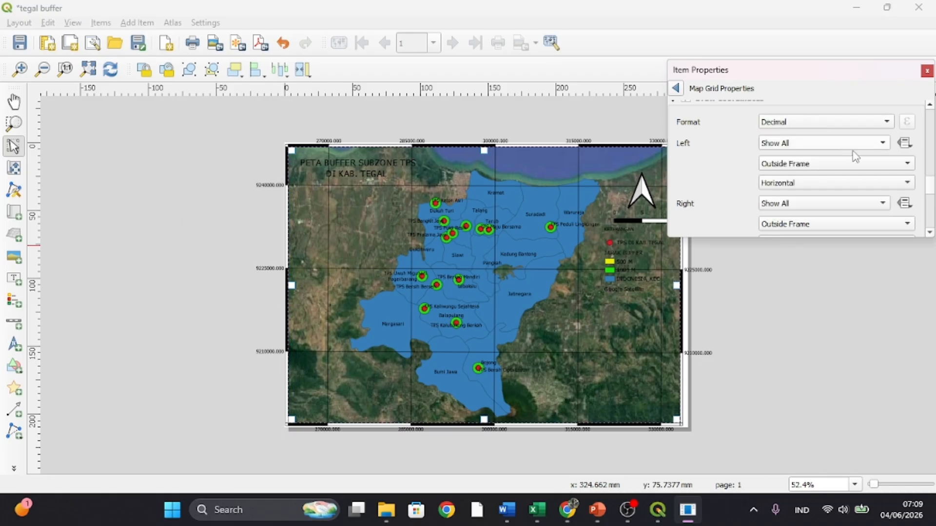
click(907, 185)
click(901, 195)
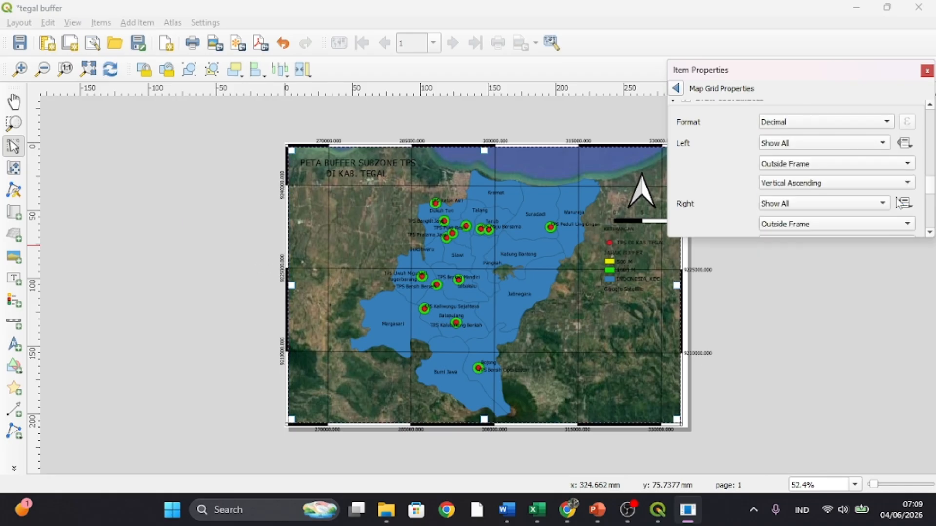
- Set the orientation of the right-side grid coordinates to Vertical Ascending and close the item properties
click(904, 203)
click(701, 168)
scroll(701, 168, down, 3)
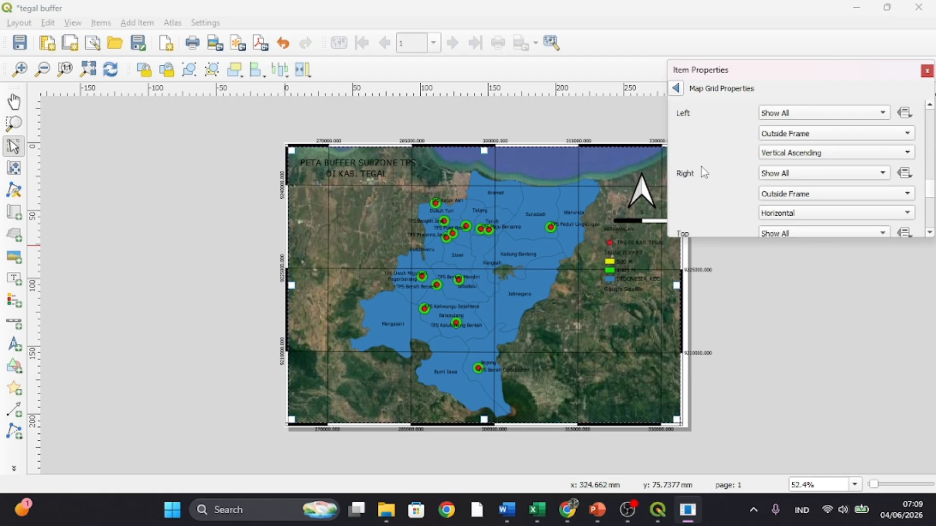
click(787, 189)
click(787, 196)
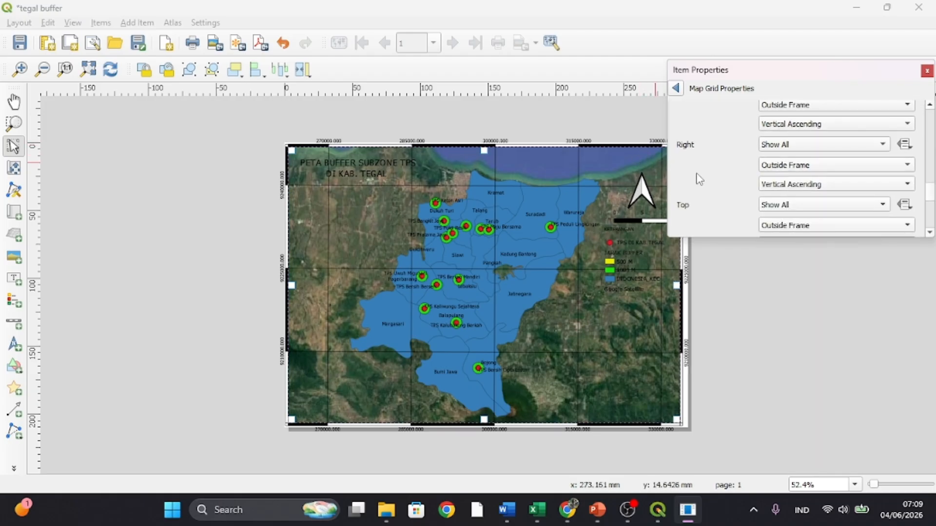
click(528, 115)
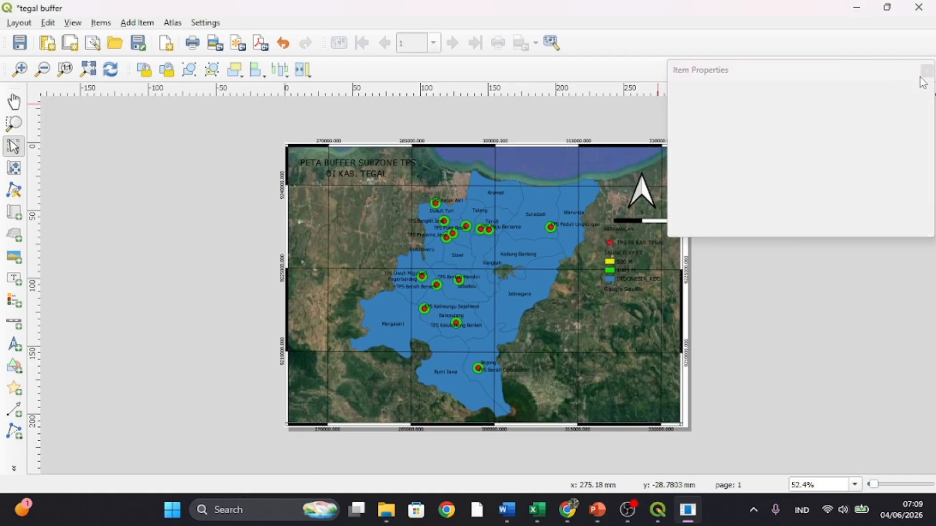
drag(919, 77, 935, 70)
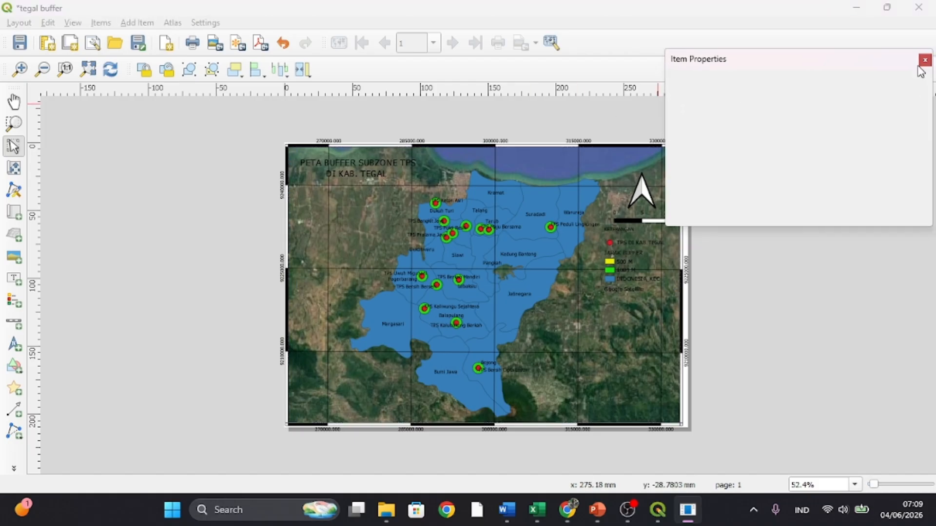
click(925, 64)
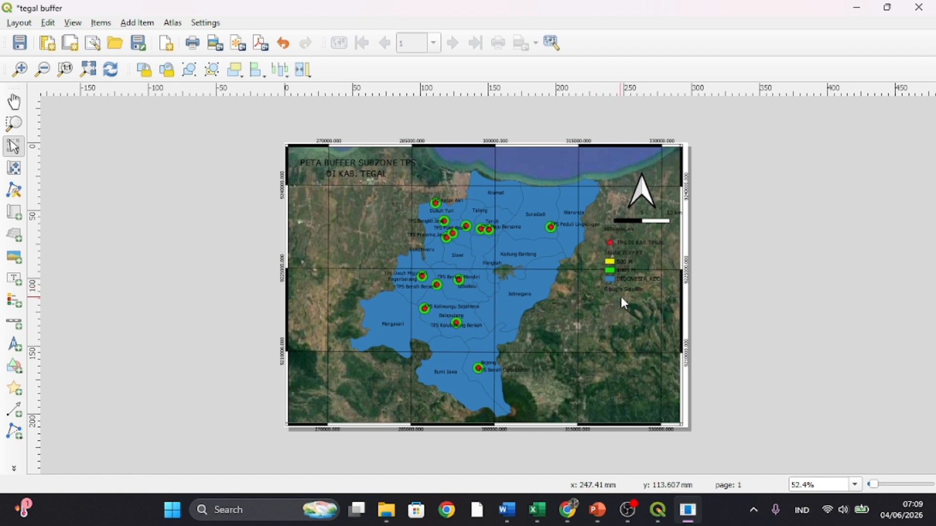
- Reopen the map's item properties and open Grid 1 for modification
click(363, 219)
right_click(363, 218)
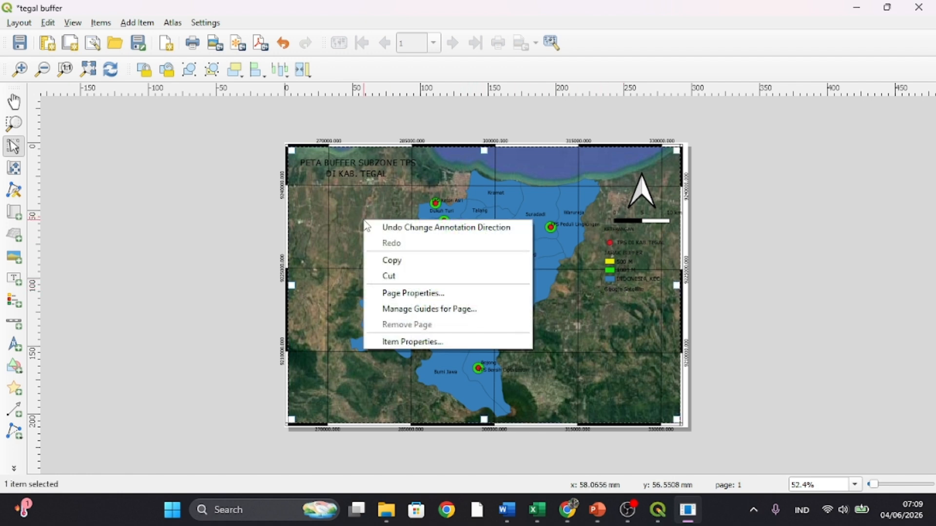
click(399, 341)
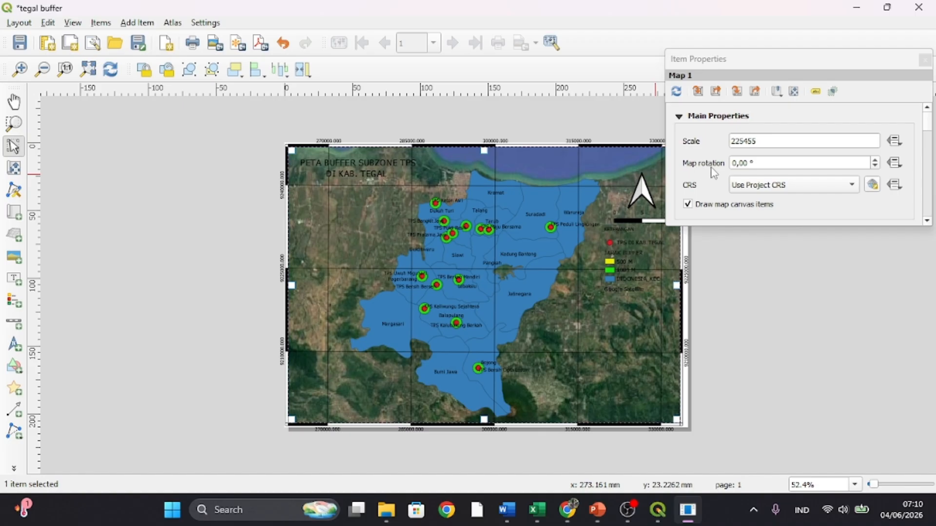
scroll(713, 173, down, 6)
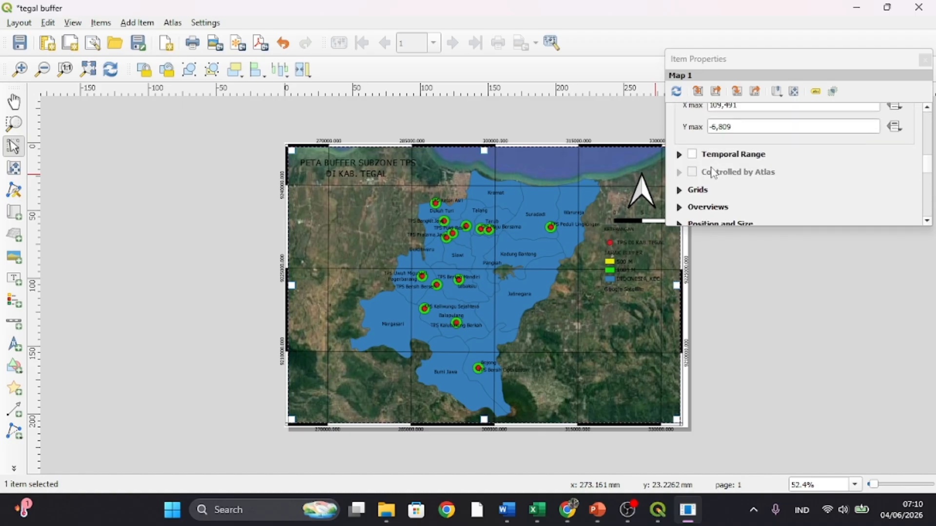
scroll(713, 172, down, 4)
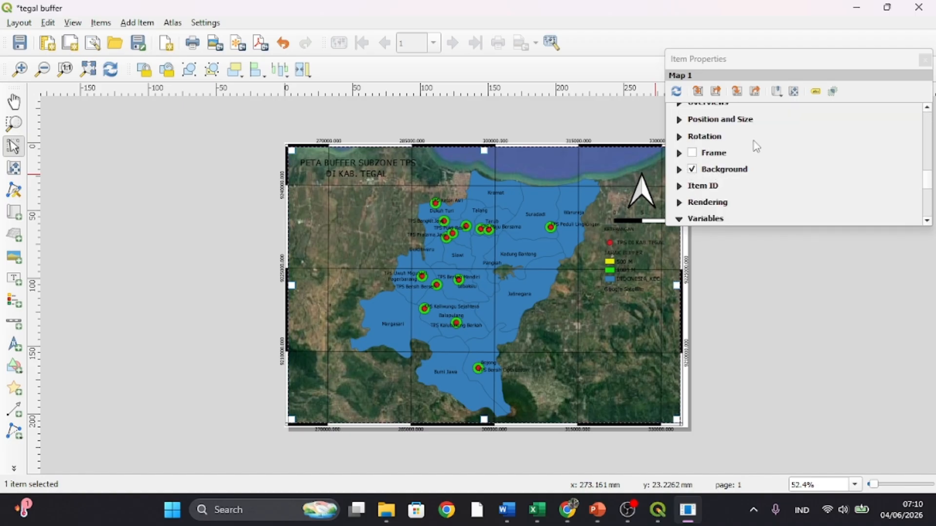
scroll(755, 146, up, 5)
click(680, 176)
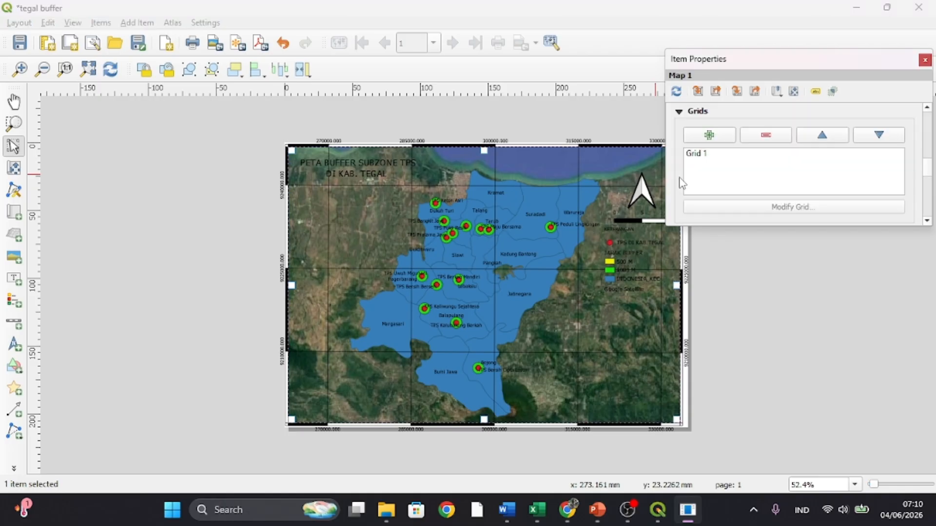
click(699, 154)
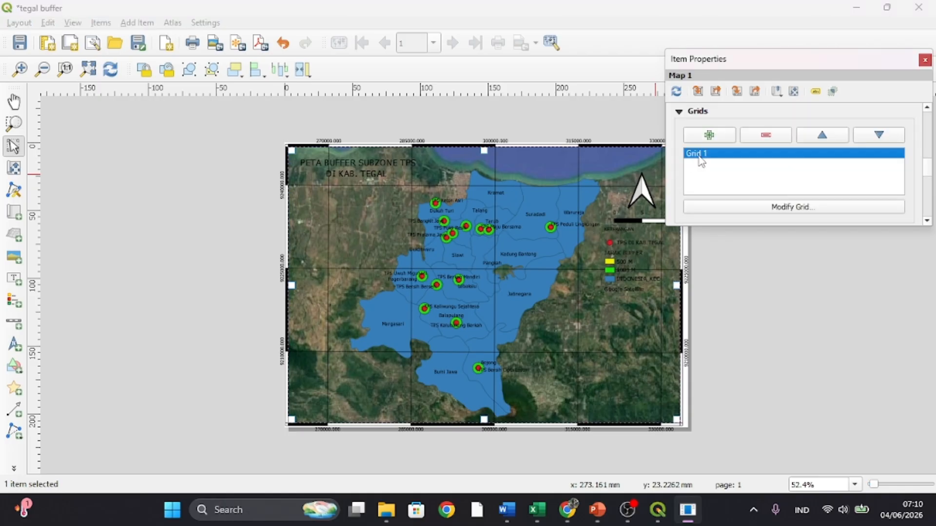
click(749, 210)
- Set the map grid's blend mode to Subtract, deselect the map and close the item properties
scroll(752, 194, down, 8)
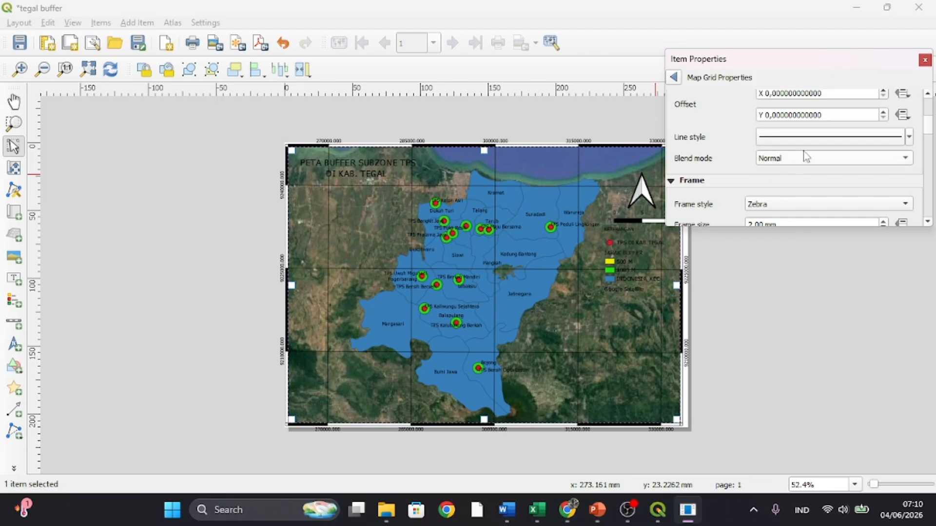
scroll(829, 162, down, 12)
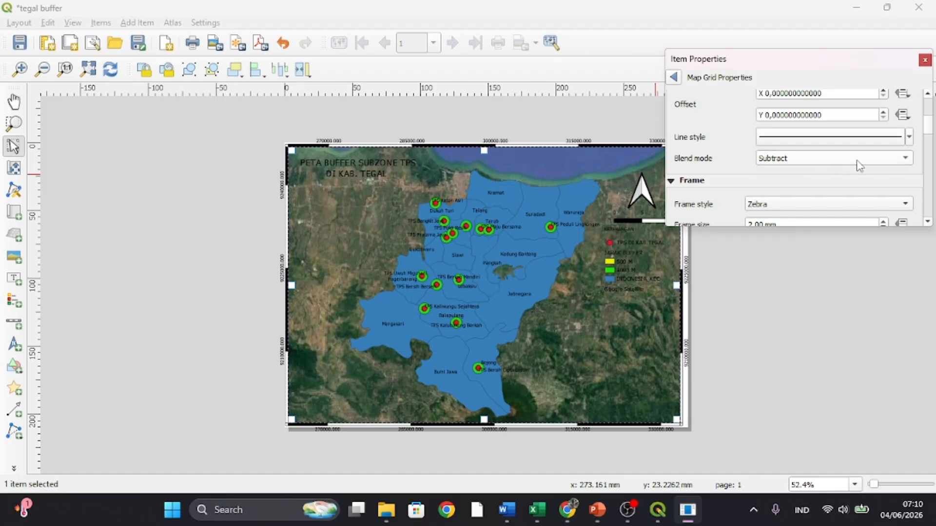
click(909, 161)
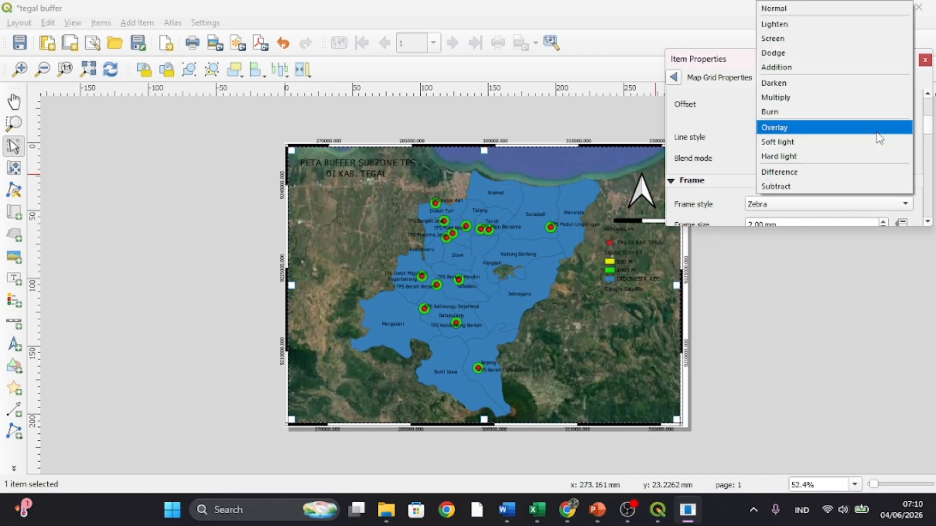
click(709, 152)
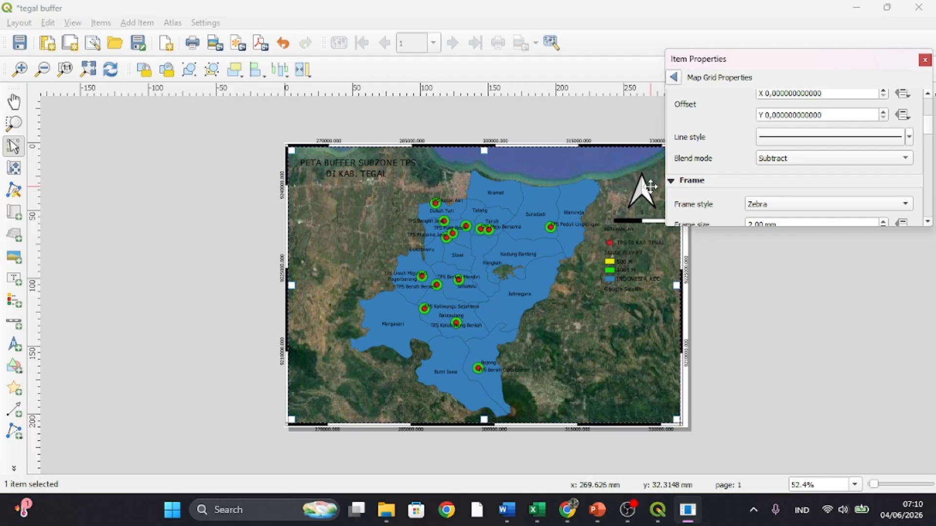
click(621, 118)
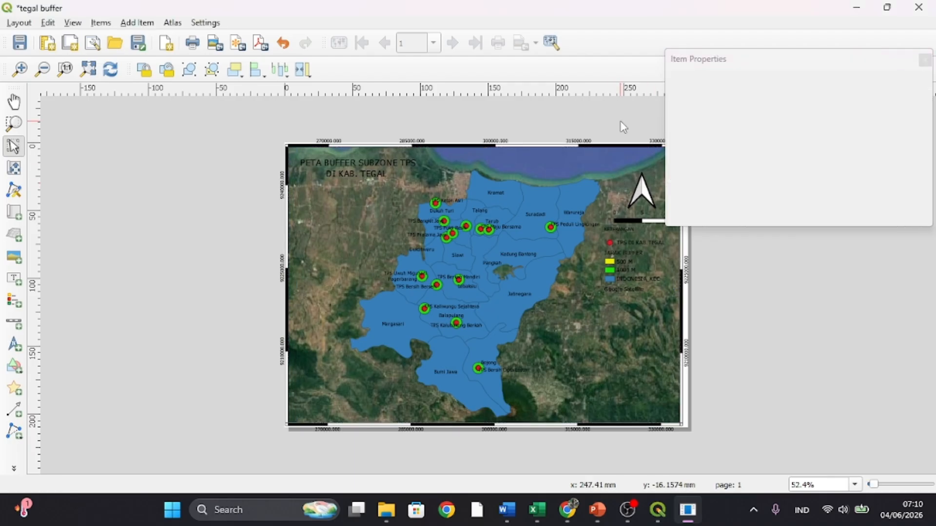
click(924, 61)
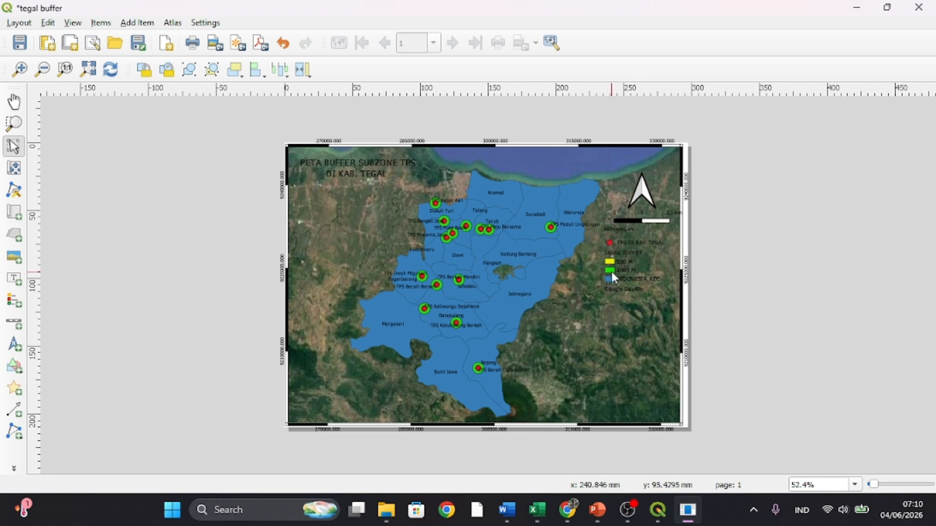